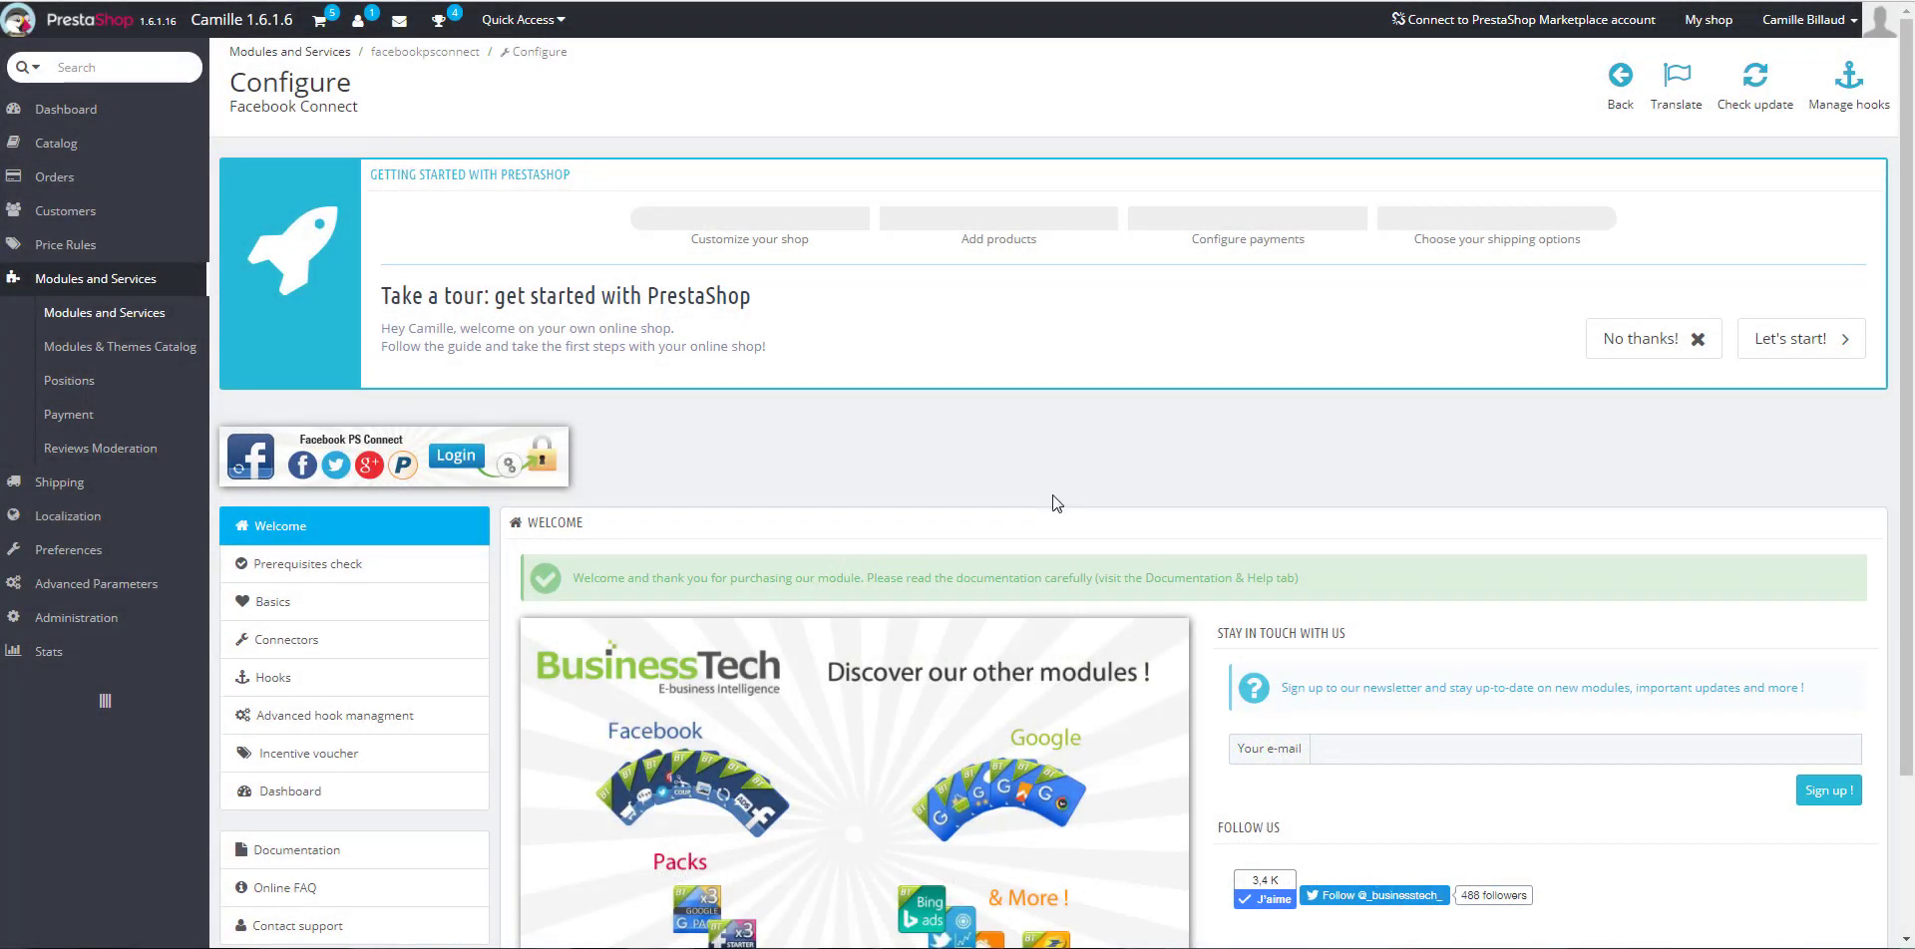
Open the PayPal connector's settings from the connector list and set Activate to YES
click(300, 641)
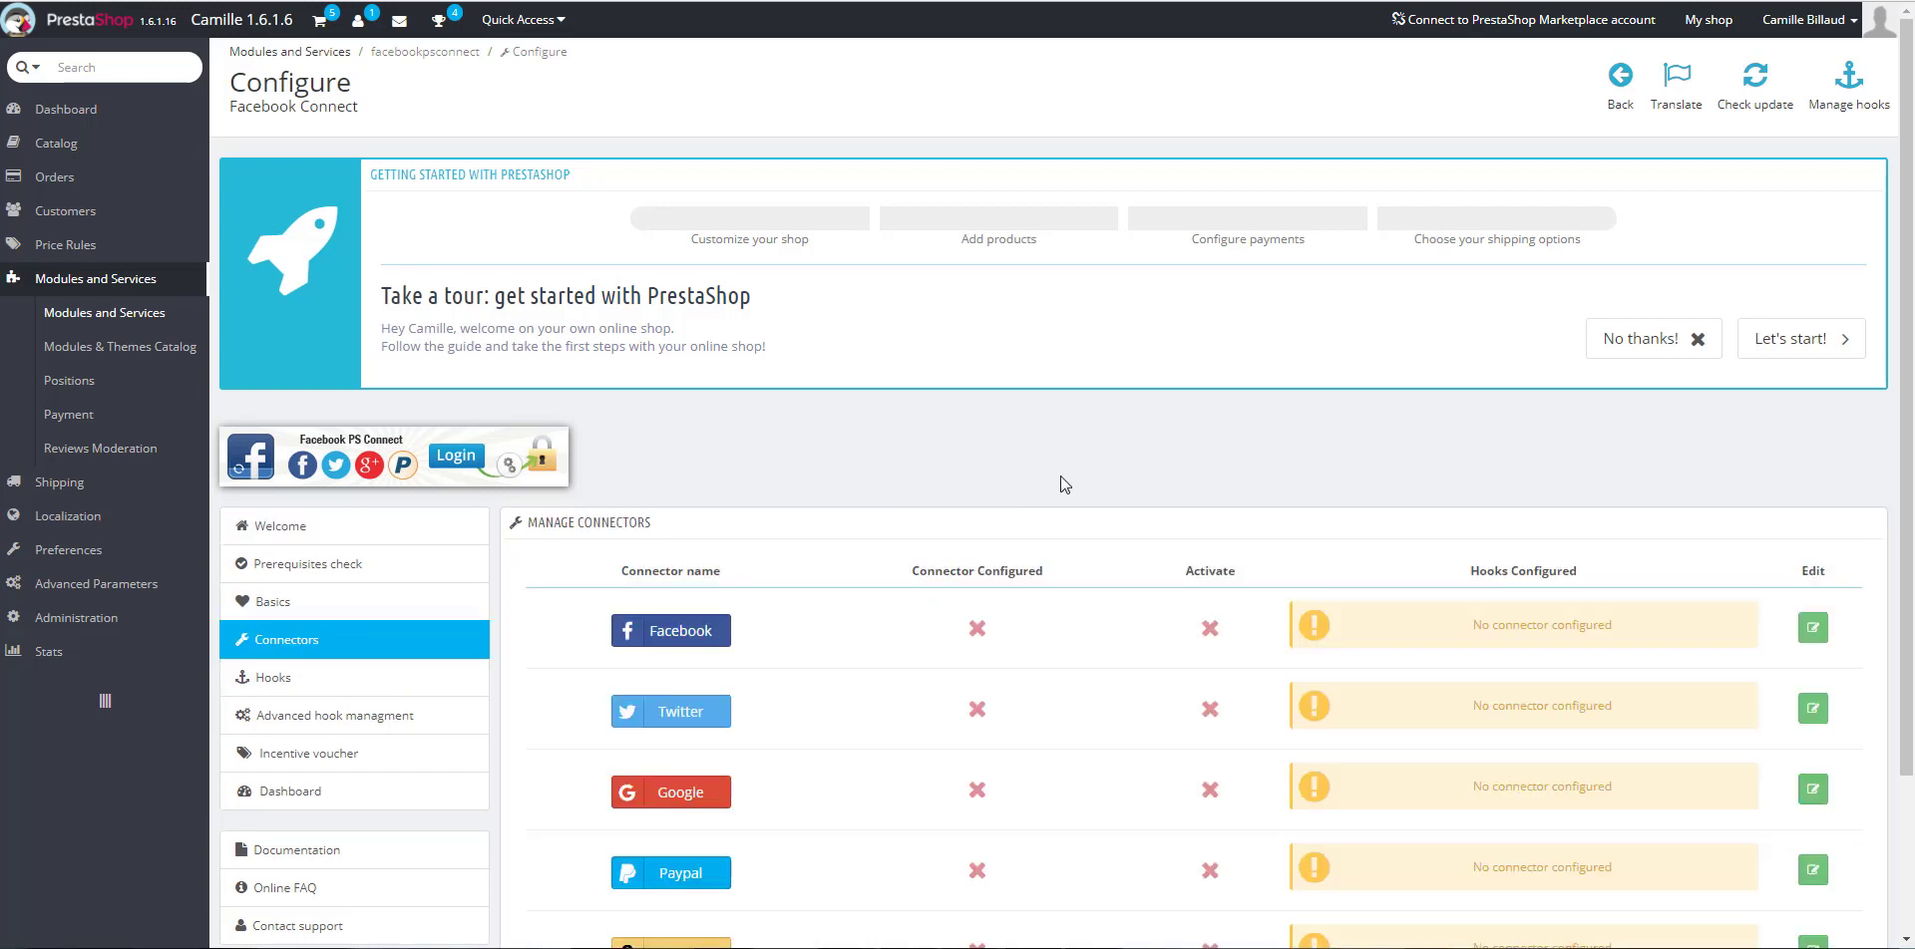
scroll(1063, 492, down, 1)
scroll(1063, 492, down, 2)
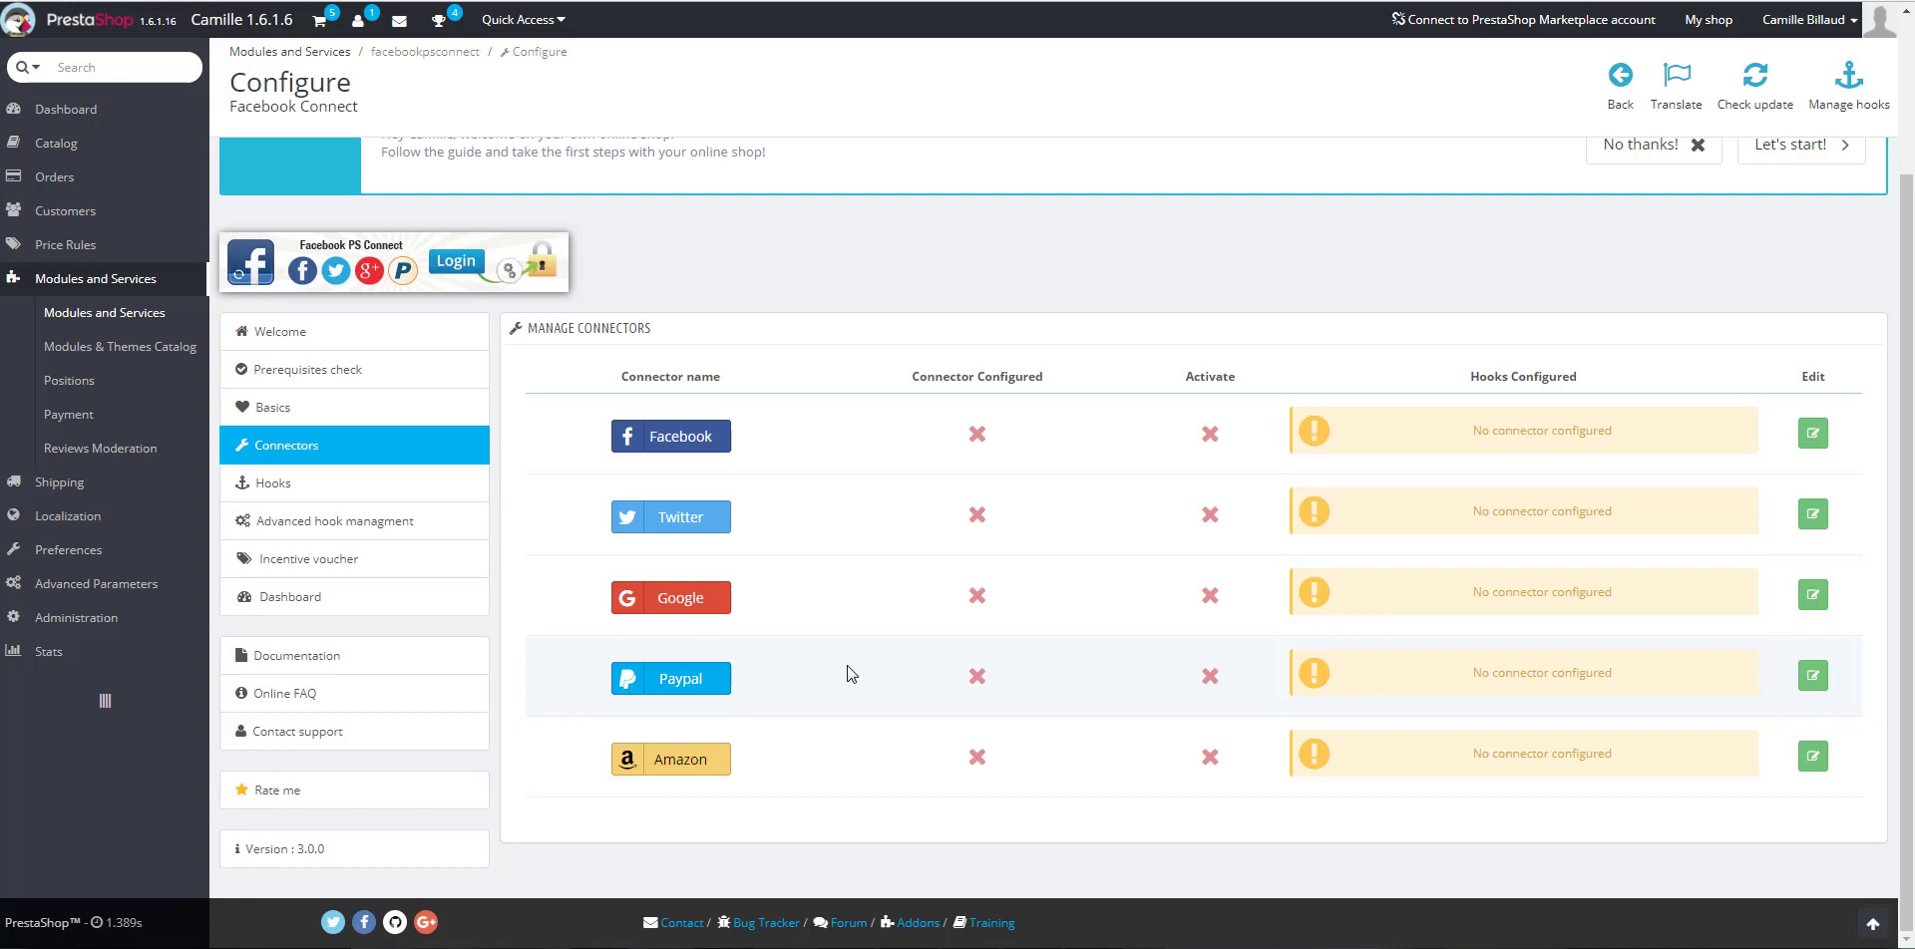
click(1811, 680)
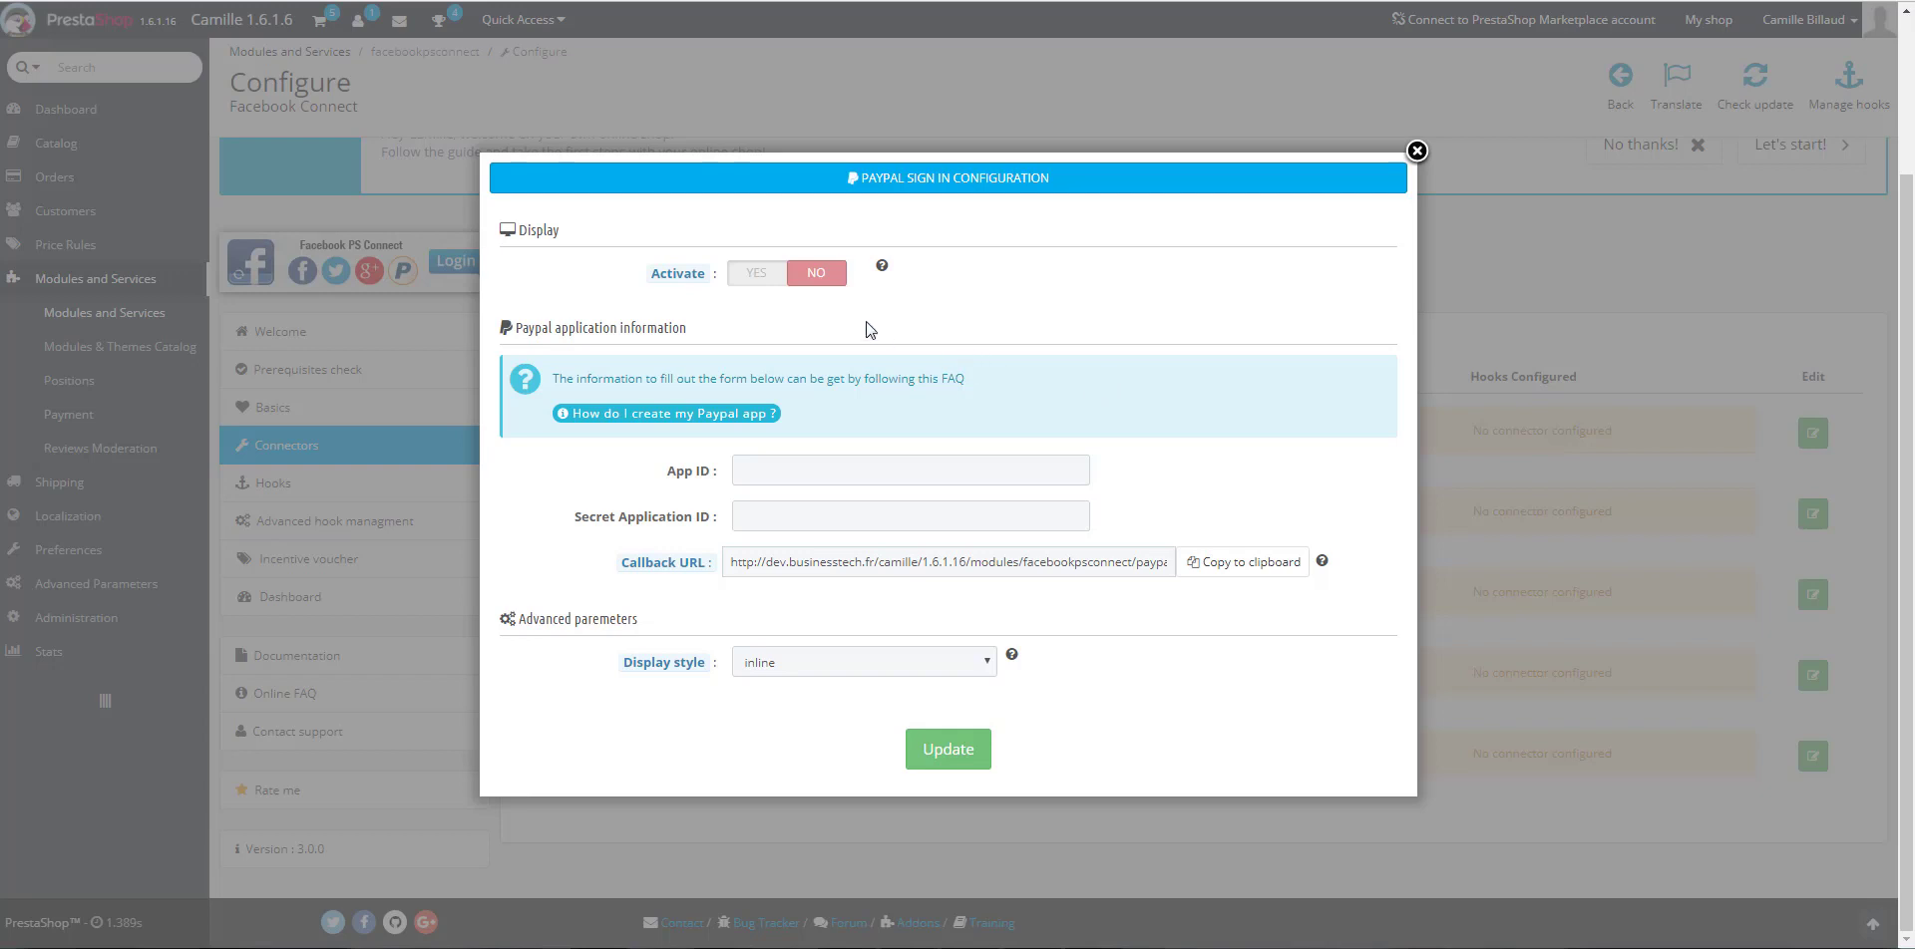
click(755, 279)
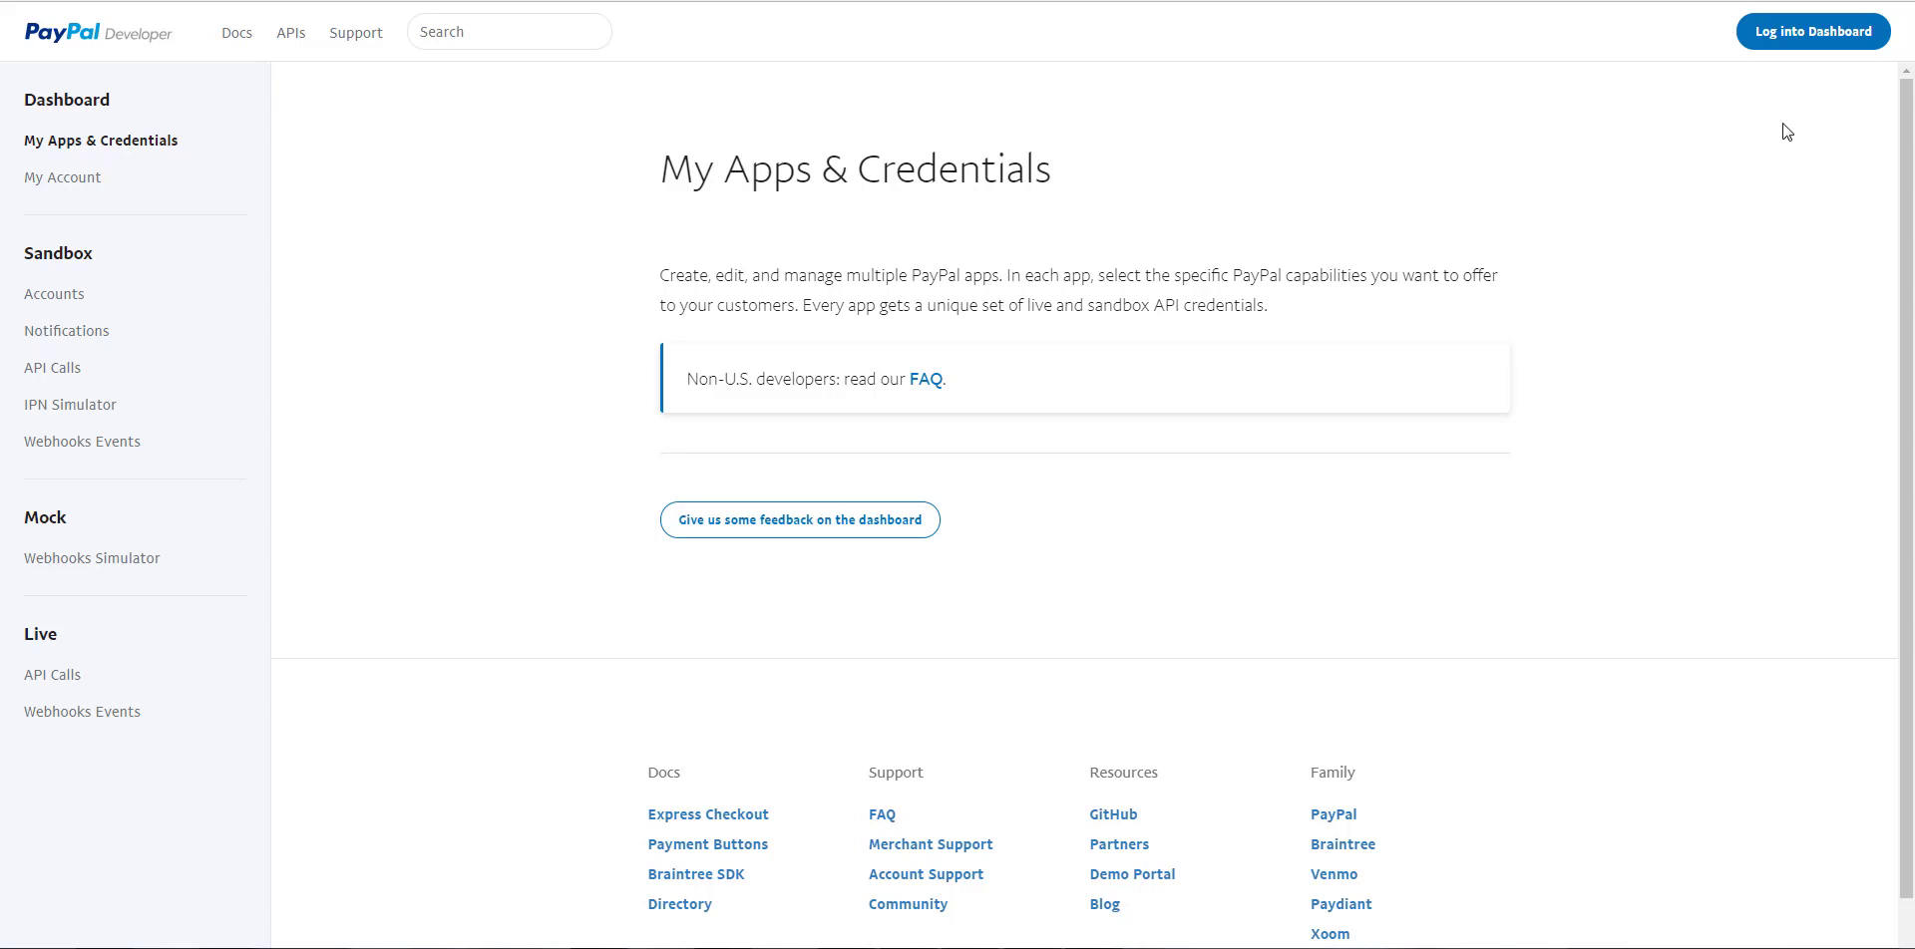
Log into the PayPal Developer dashboard using the autofilled credentials
click(1816, 40)
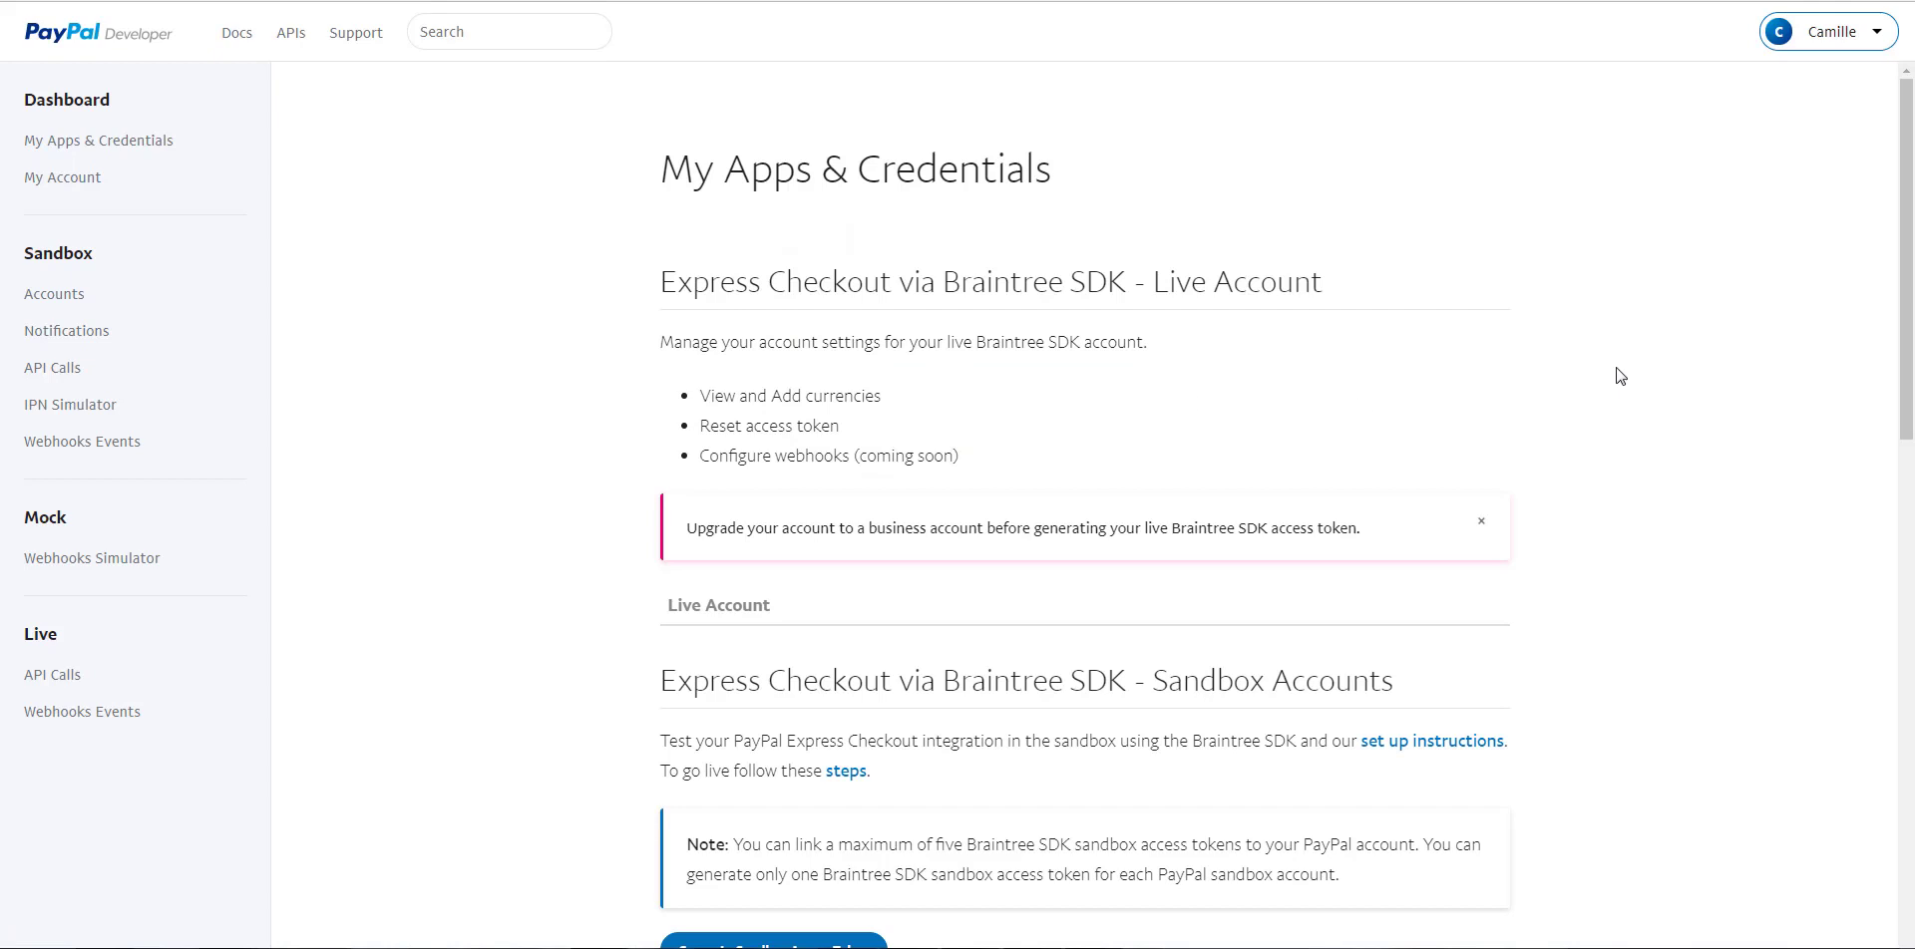
Under REST API apps, create a new app named 'Business Tech app'
scroll(1666, 357, down, 5)
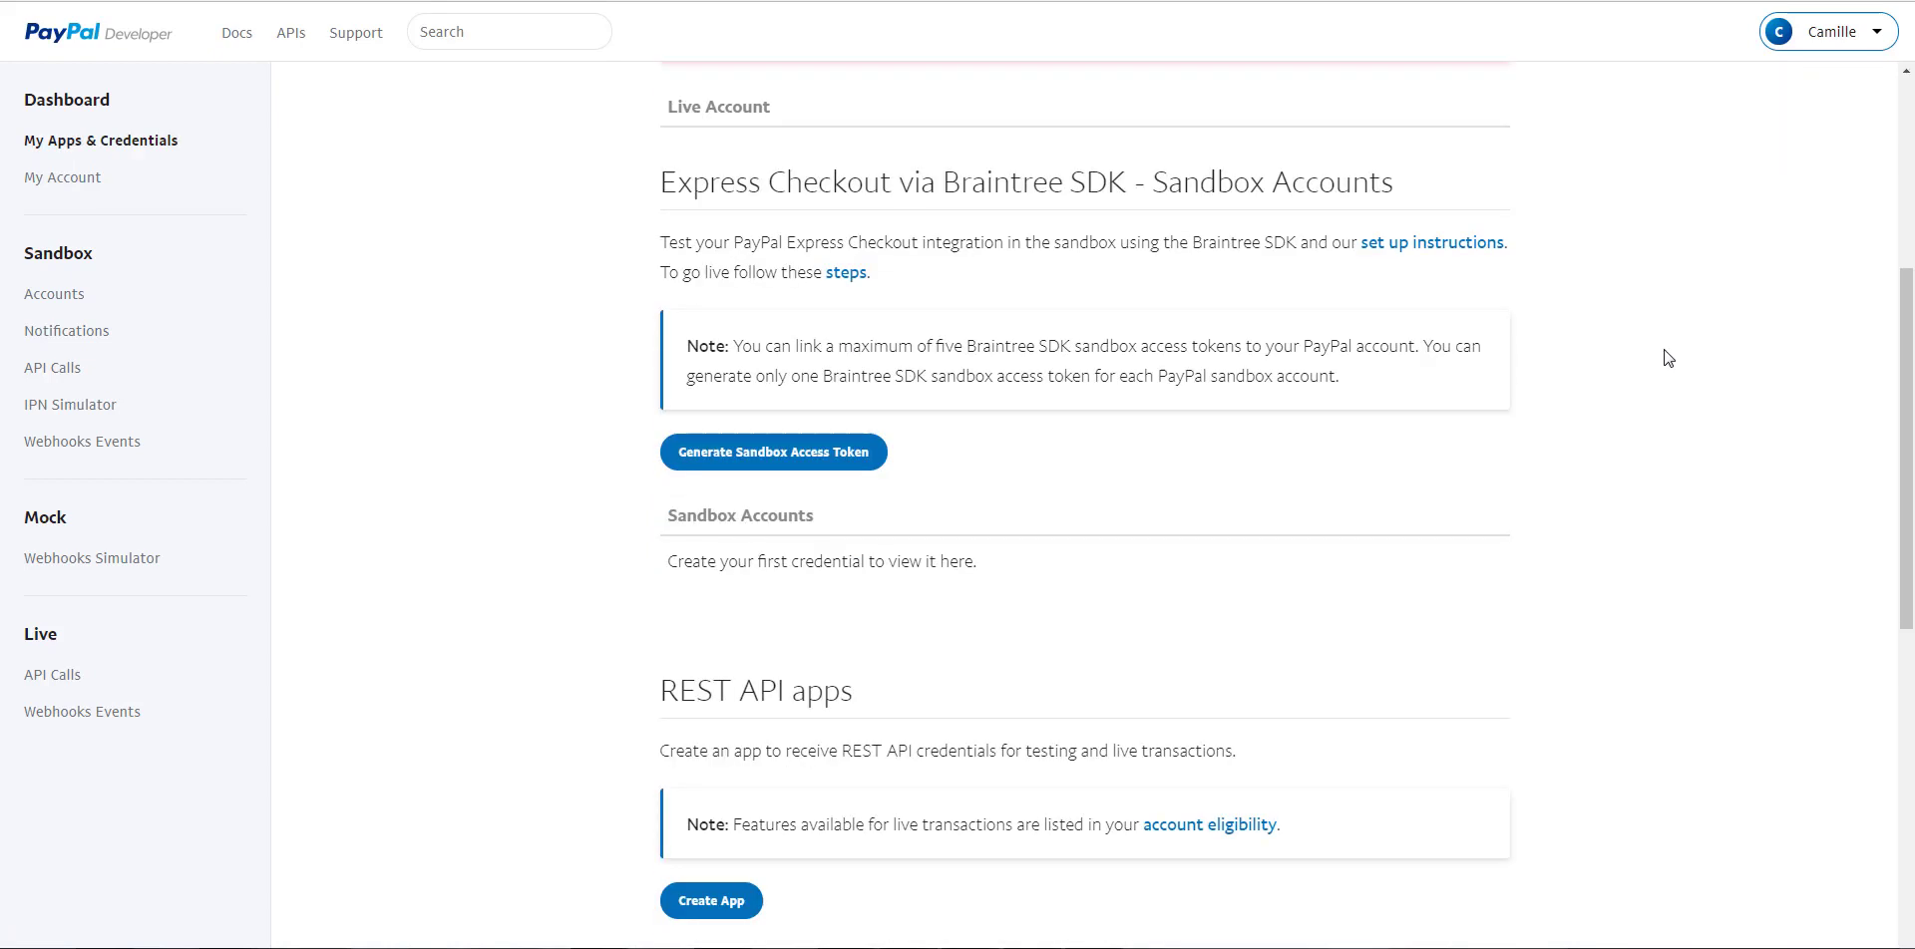
scroll(1666, 357, down, 5)
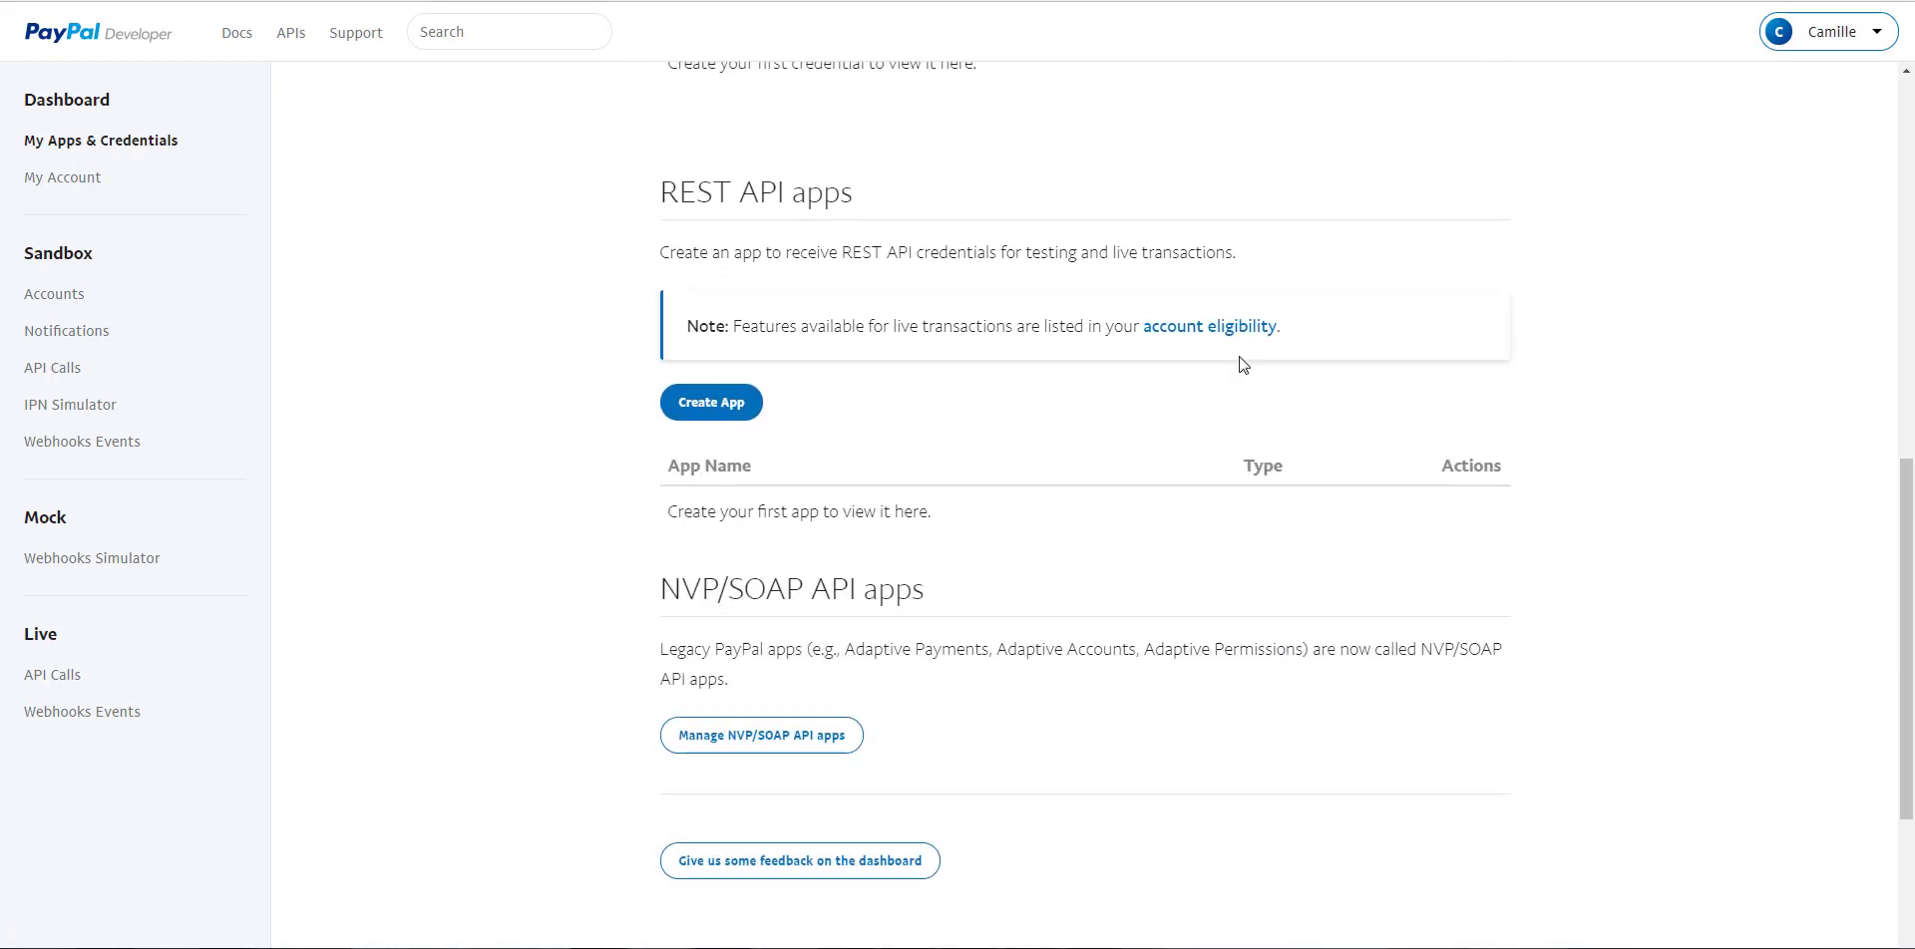
drag(626, 191, 883, 204)
click(884, 202)
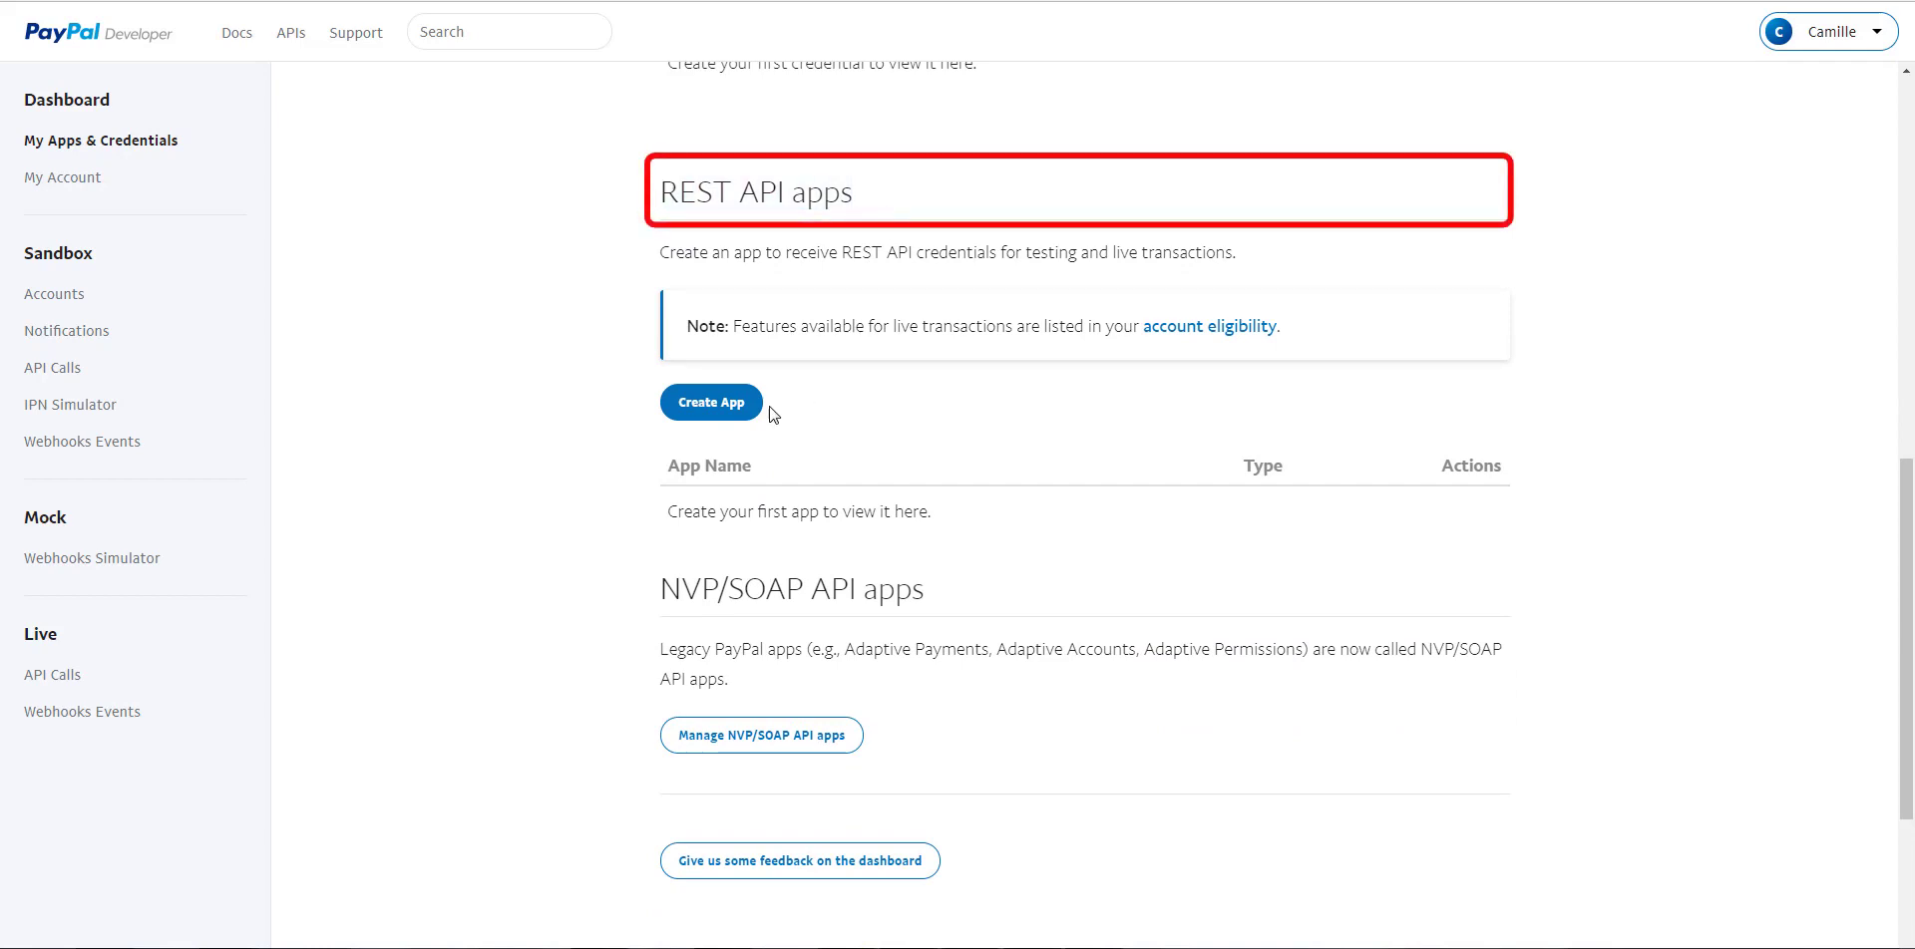
click(703, 404)
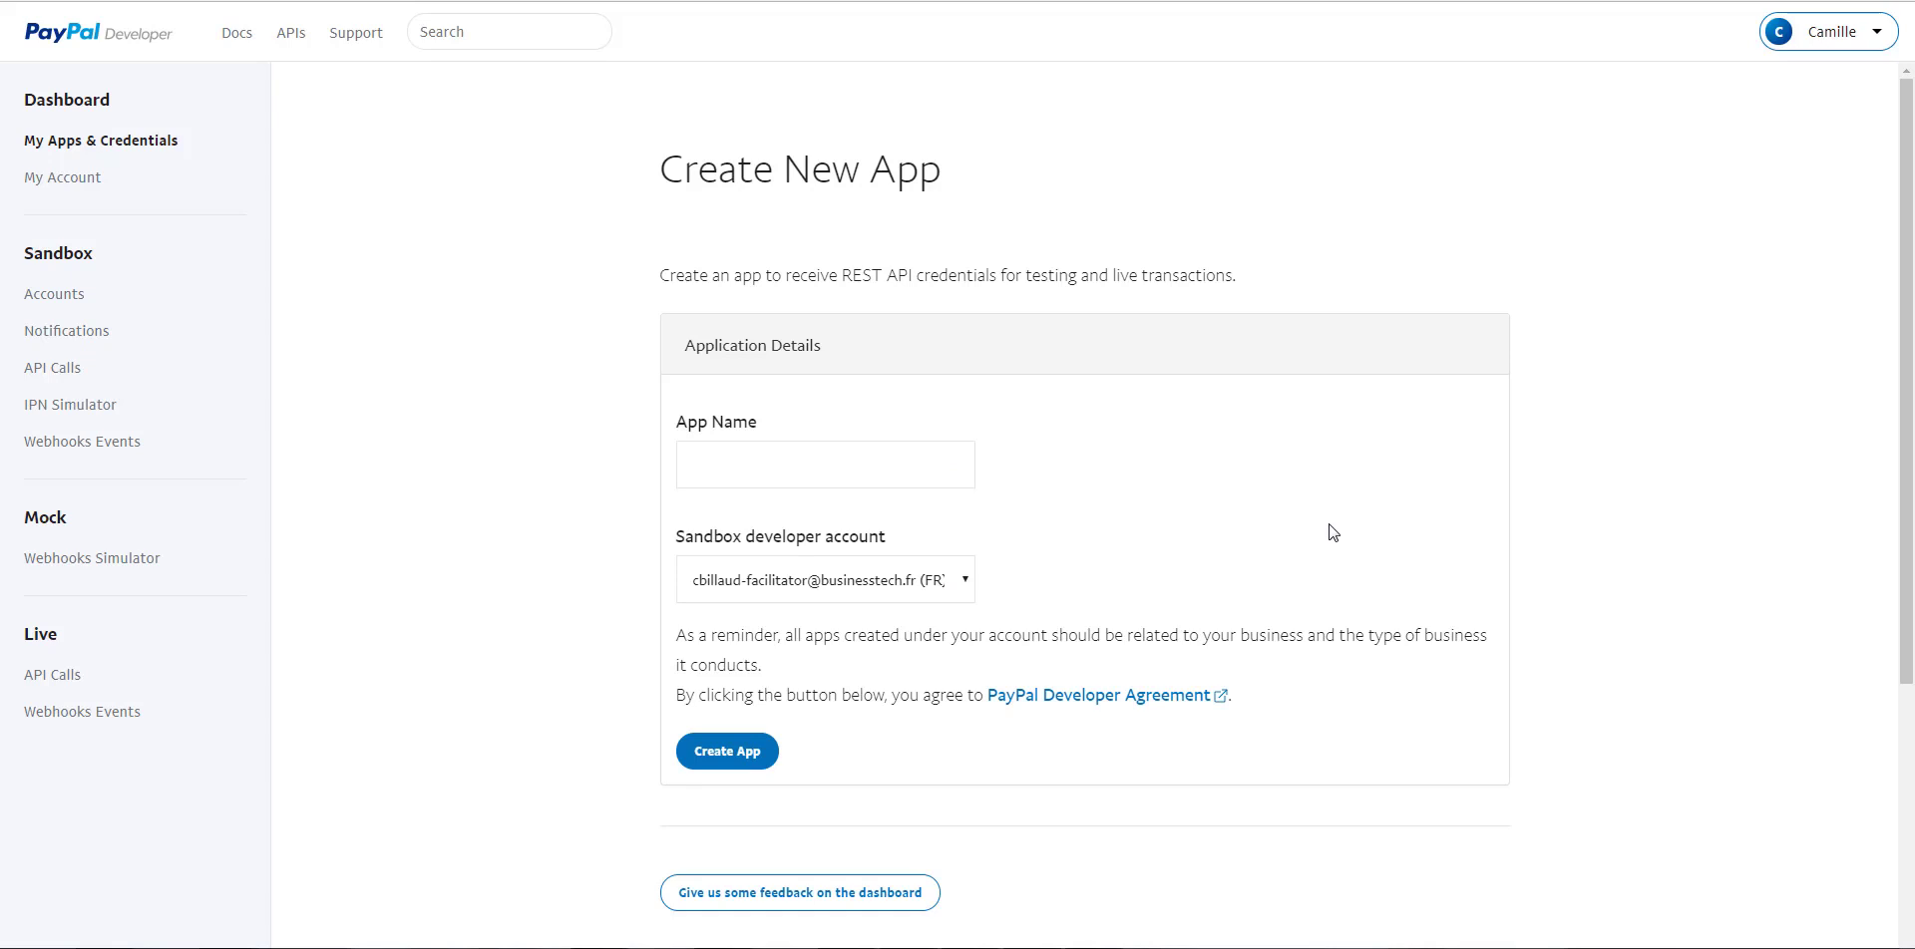
click(901, 475)
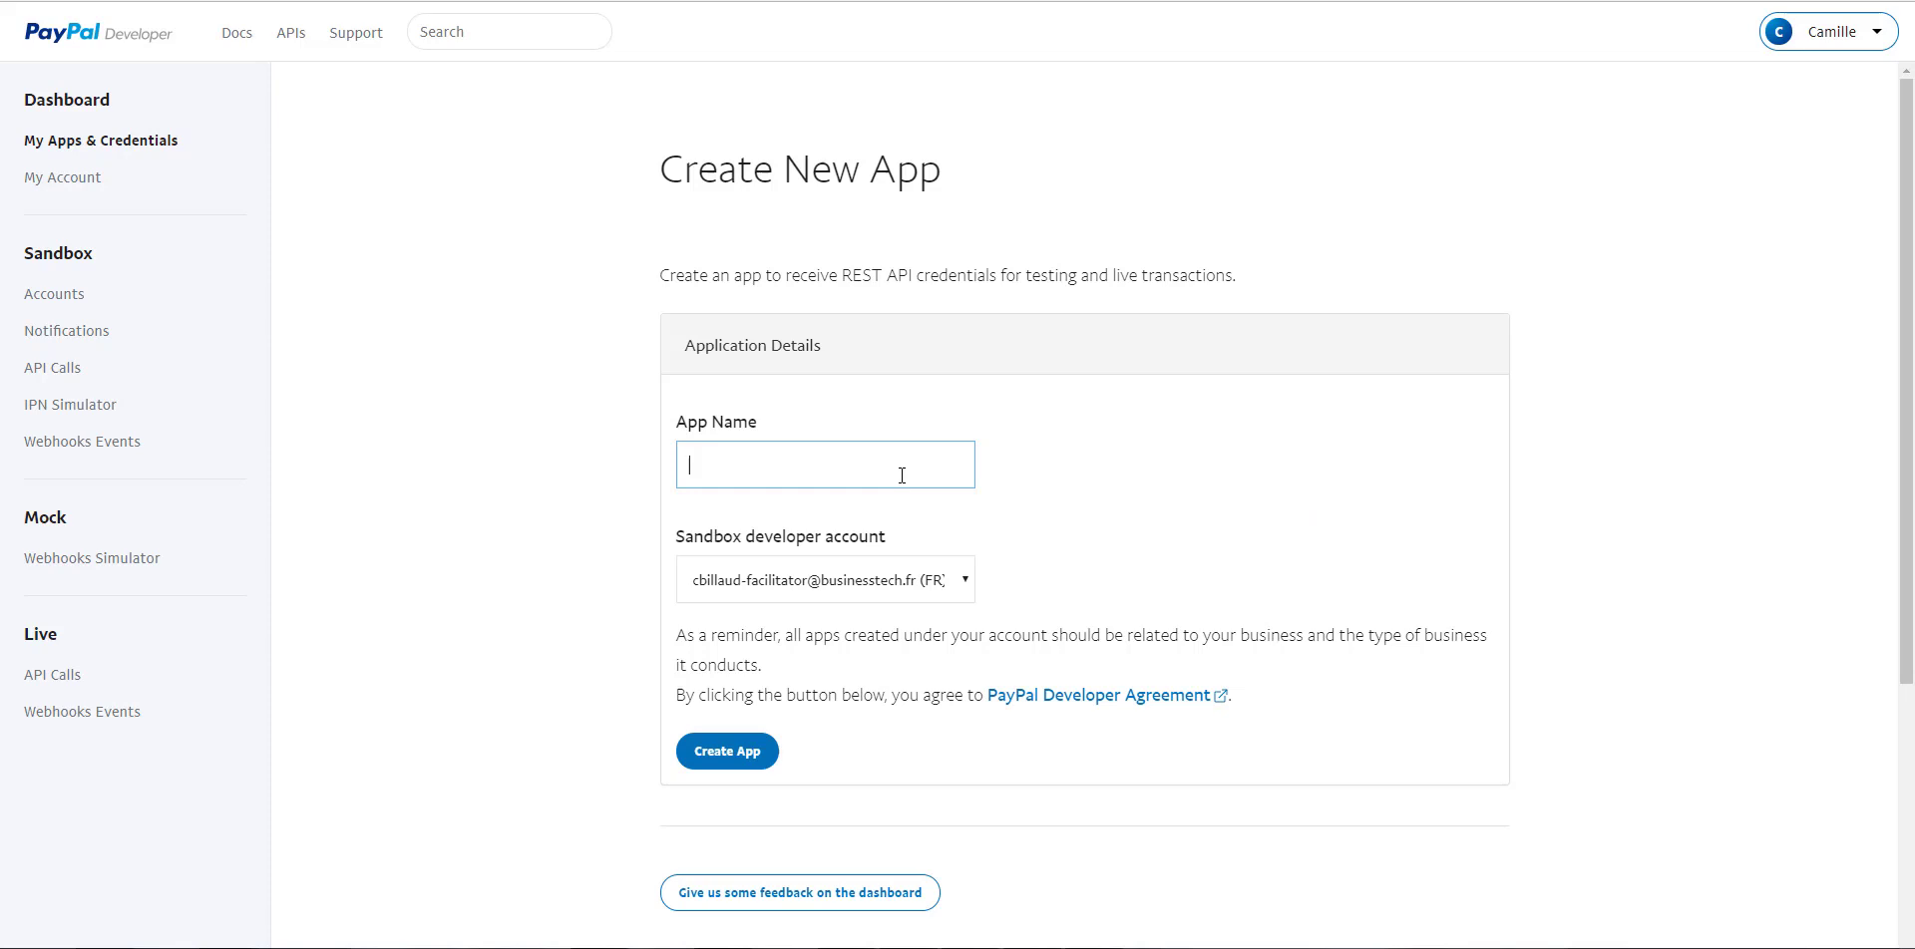
text(Busine)
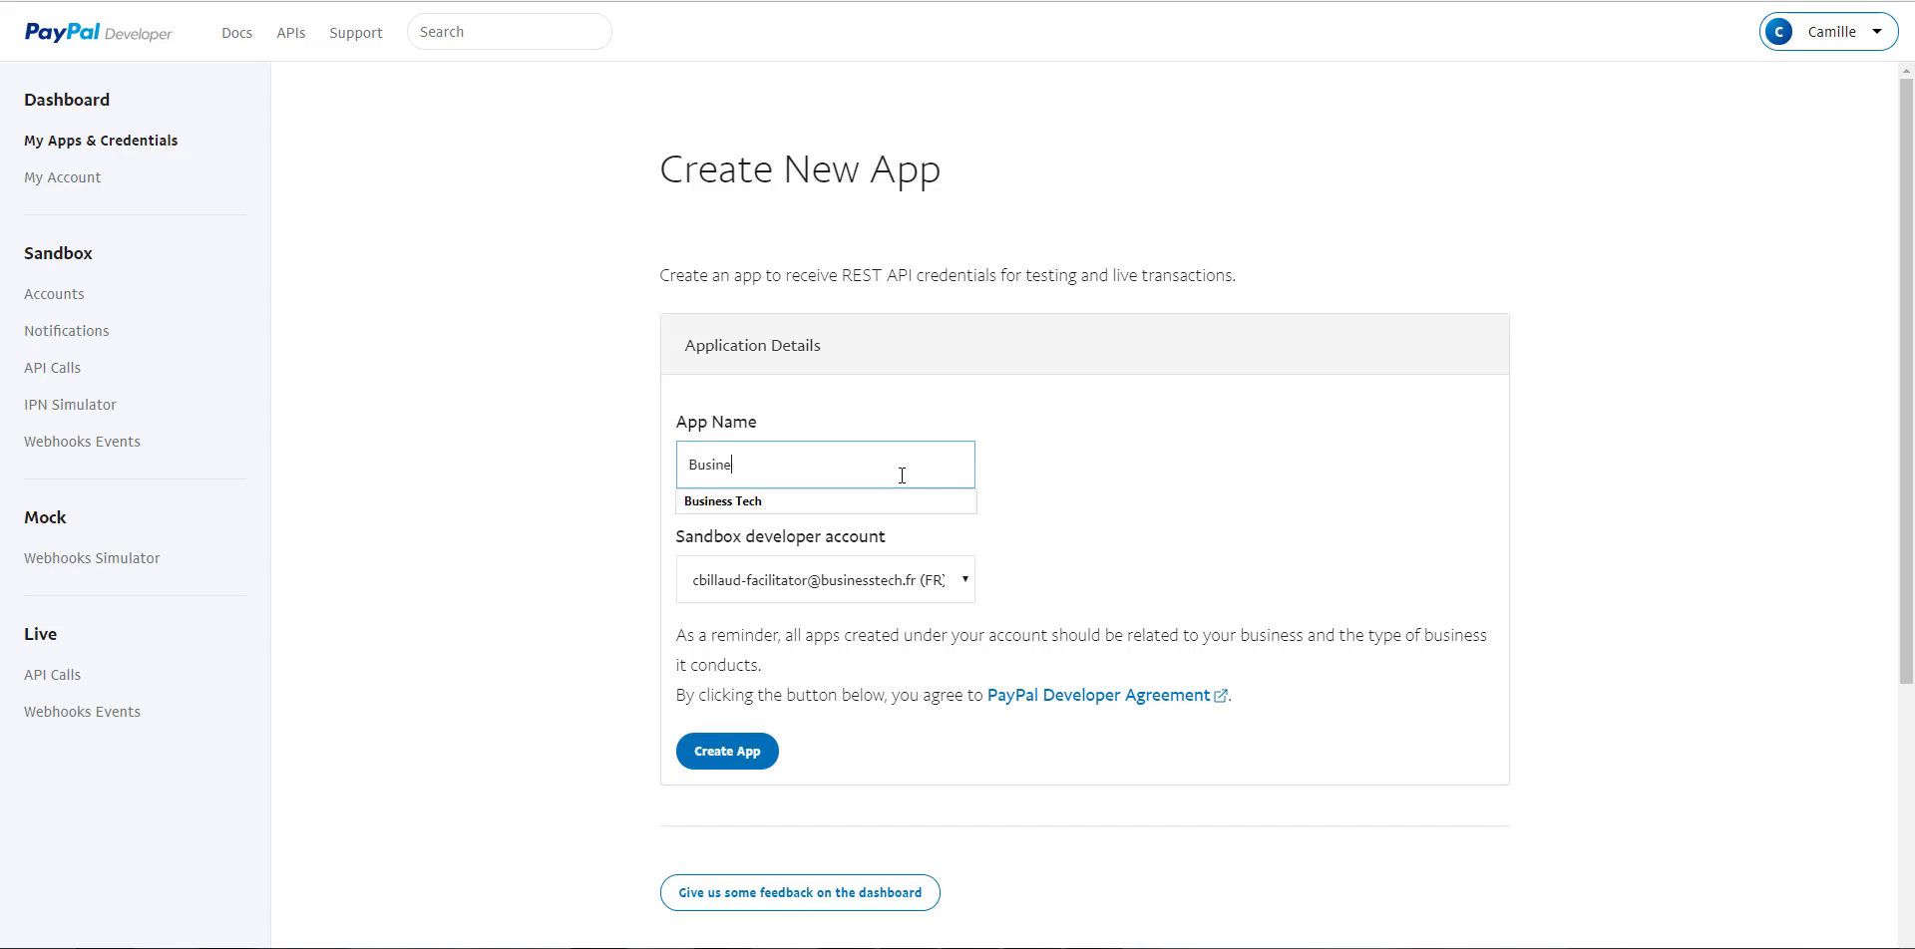
text(ss Tech )
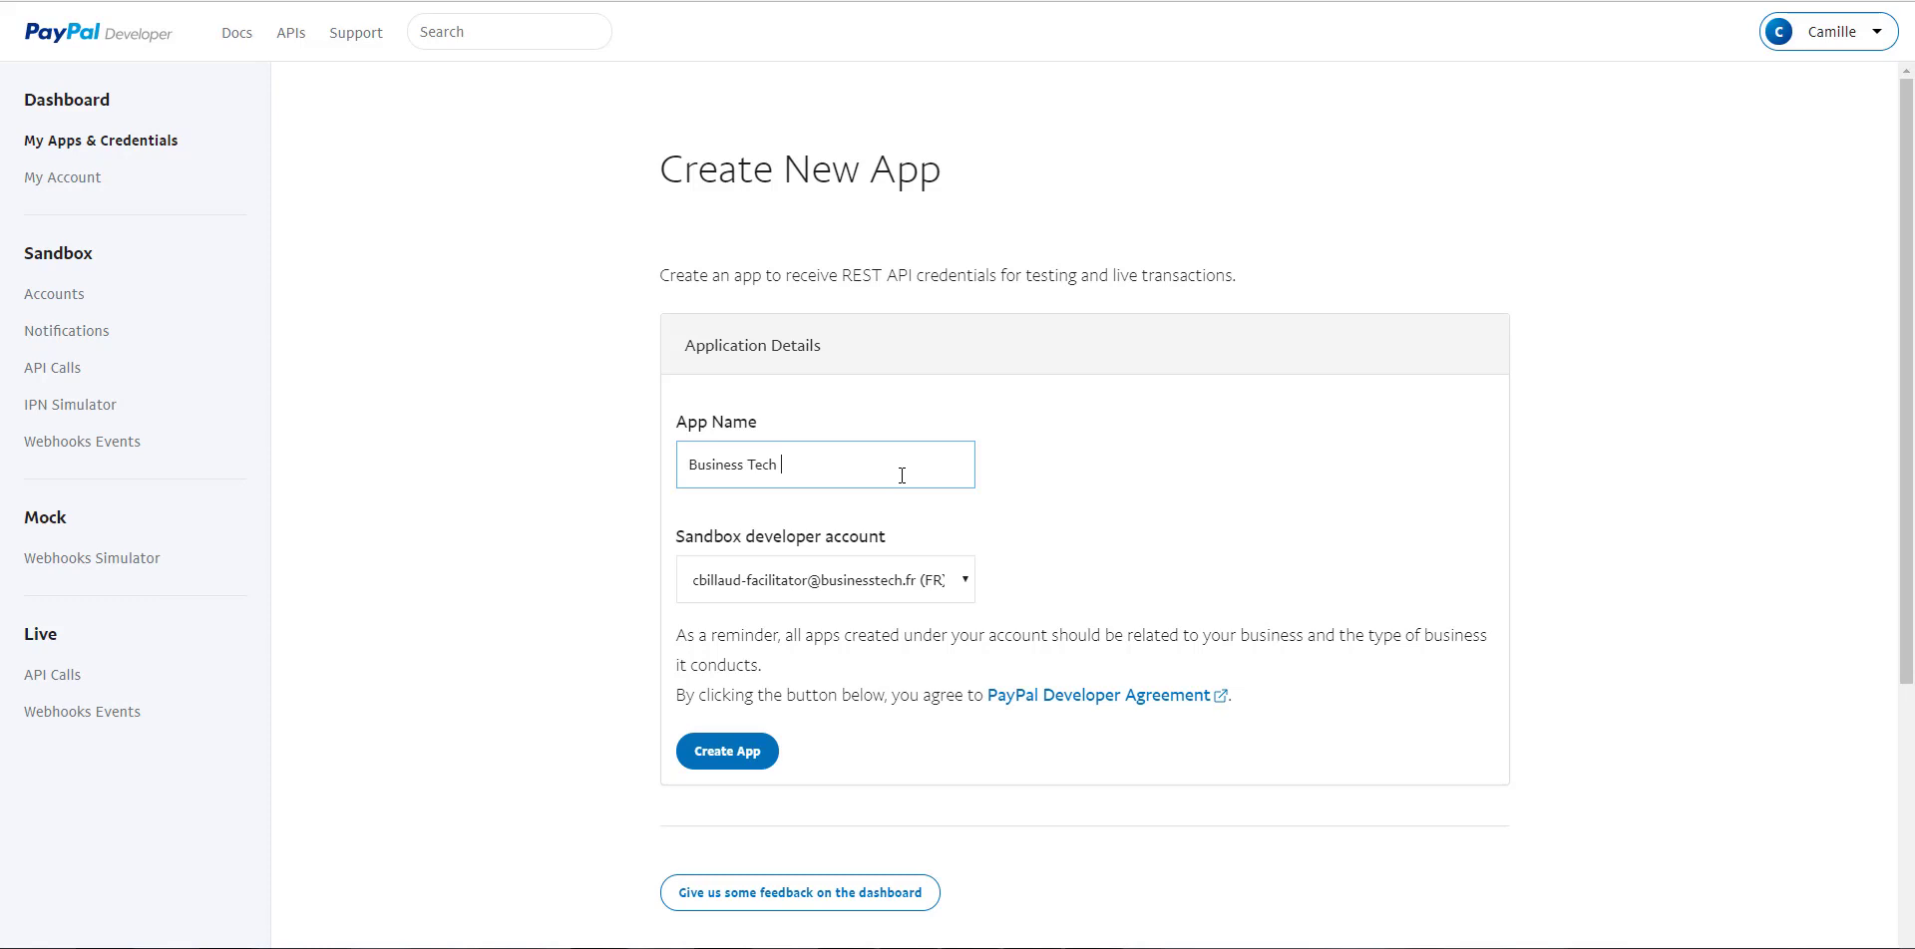
text(app)
click(1263, 542)
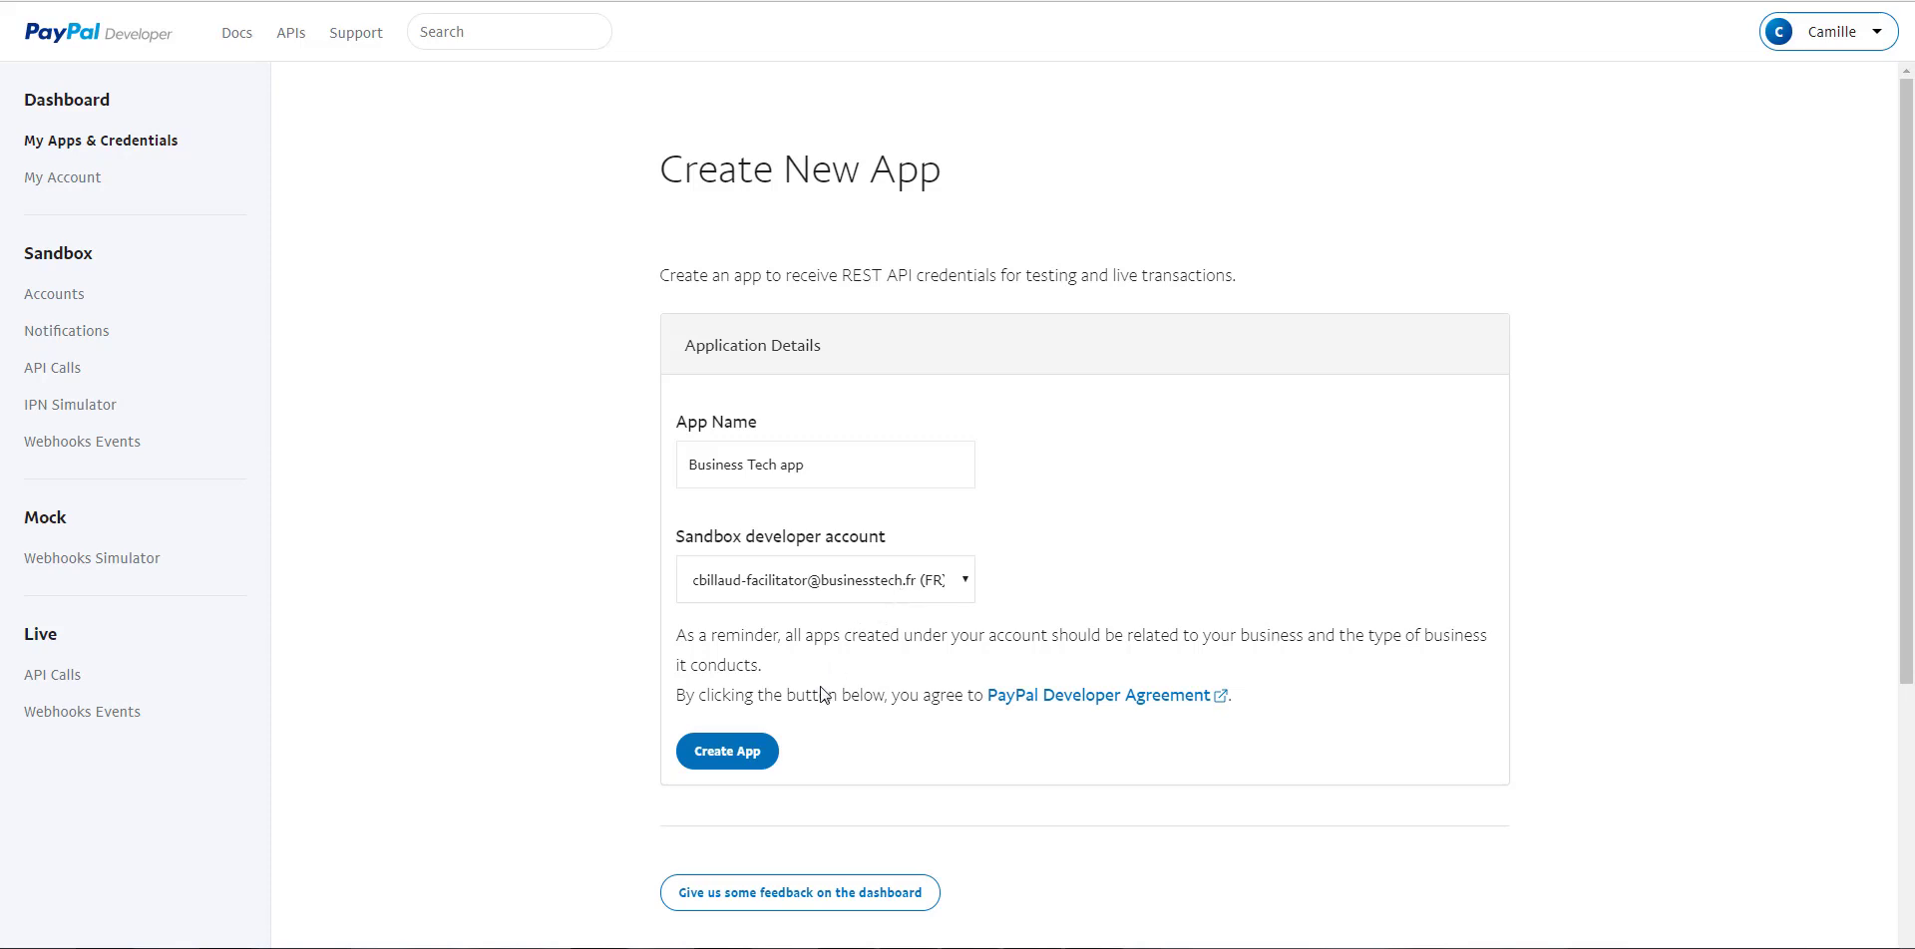
click(755, 760)
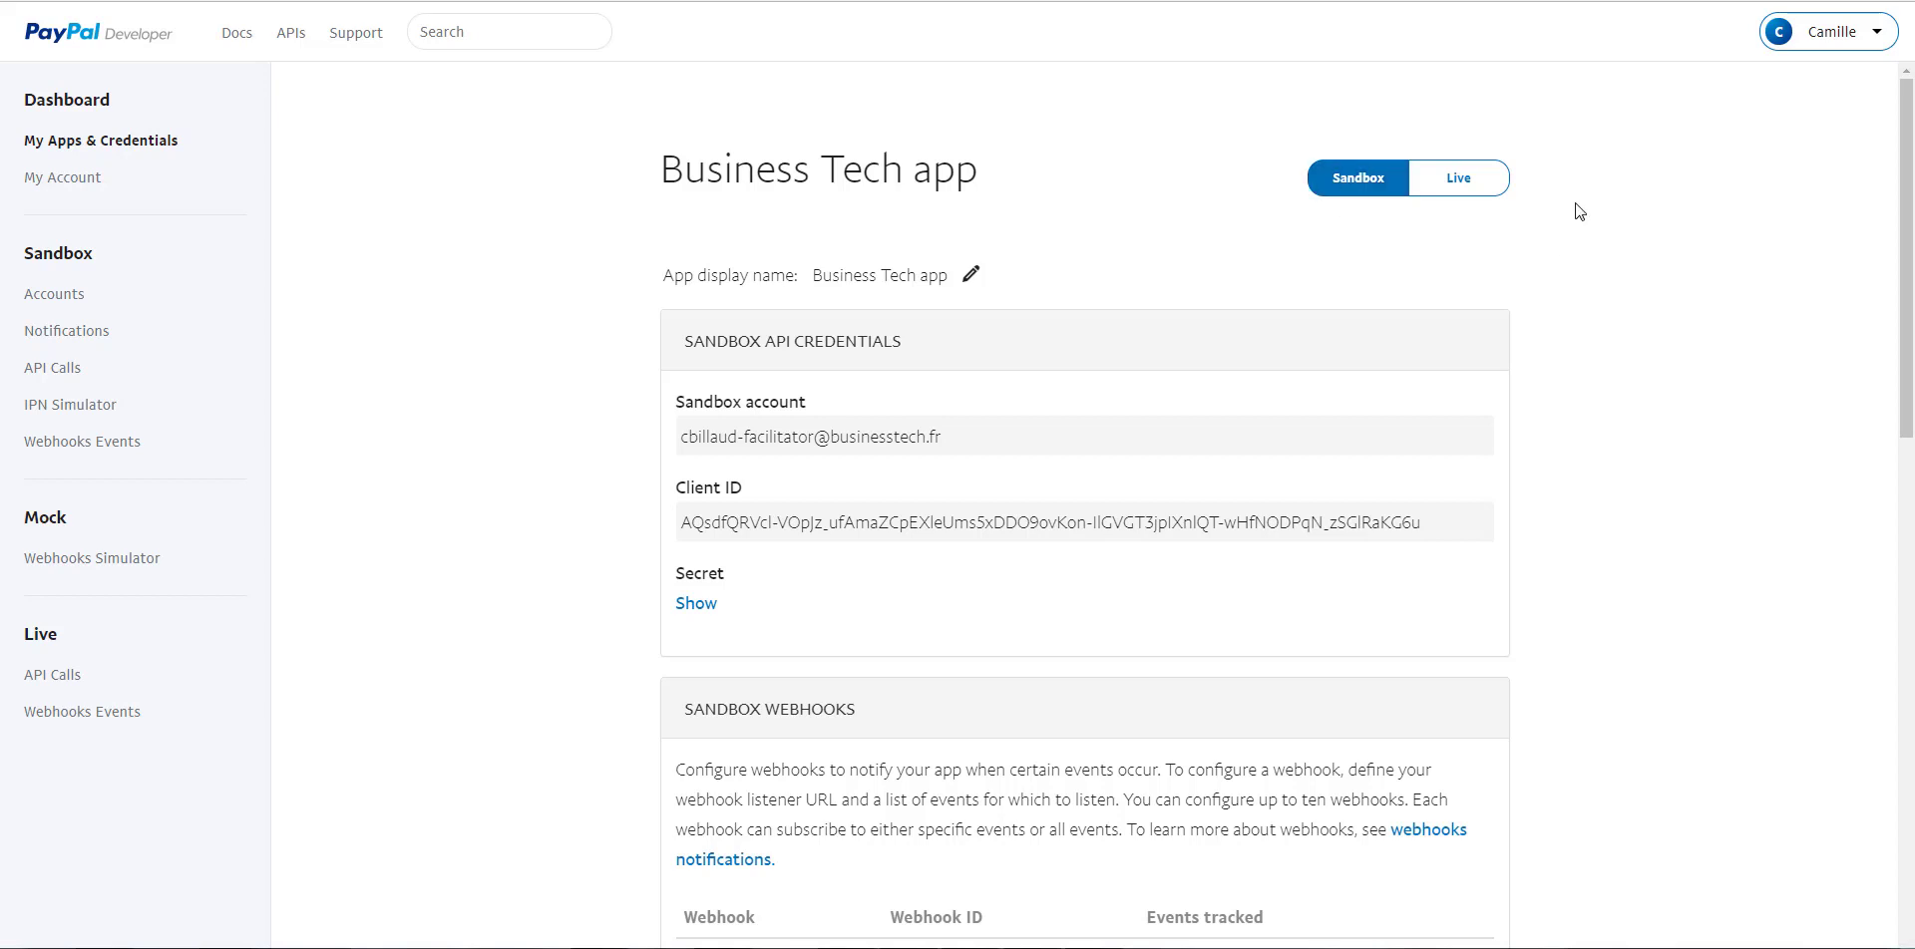
Switch the Business Tech app page from Sandbox to Live credentials
click(1461, 179)
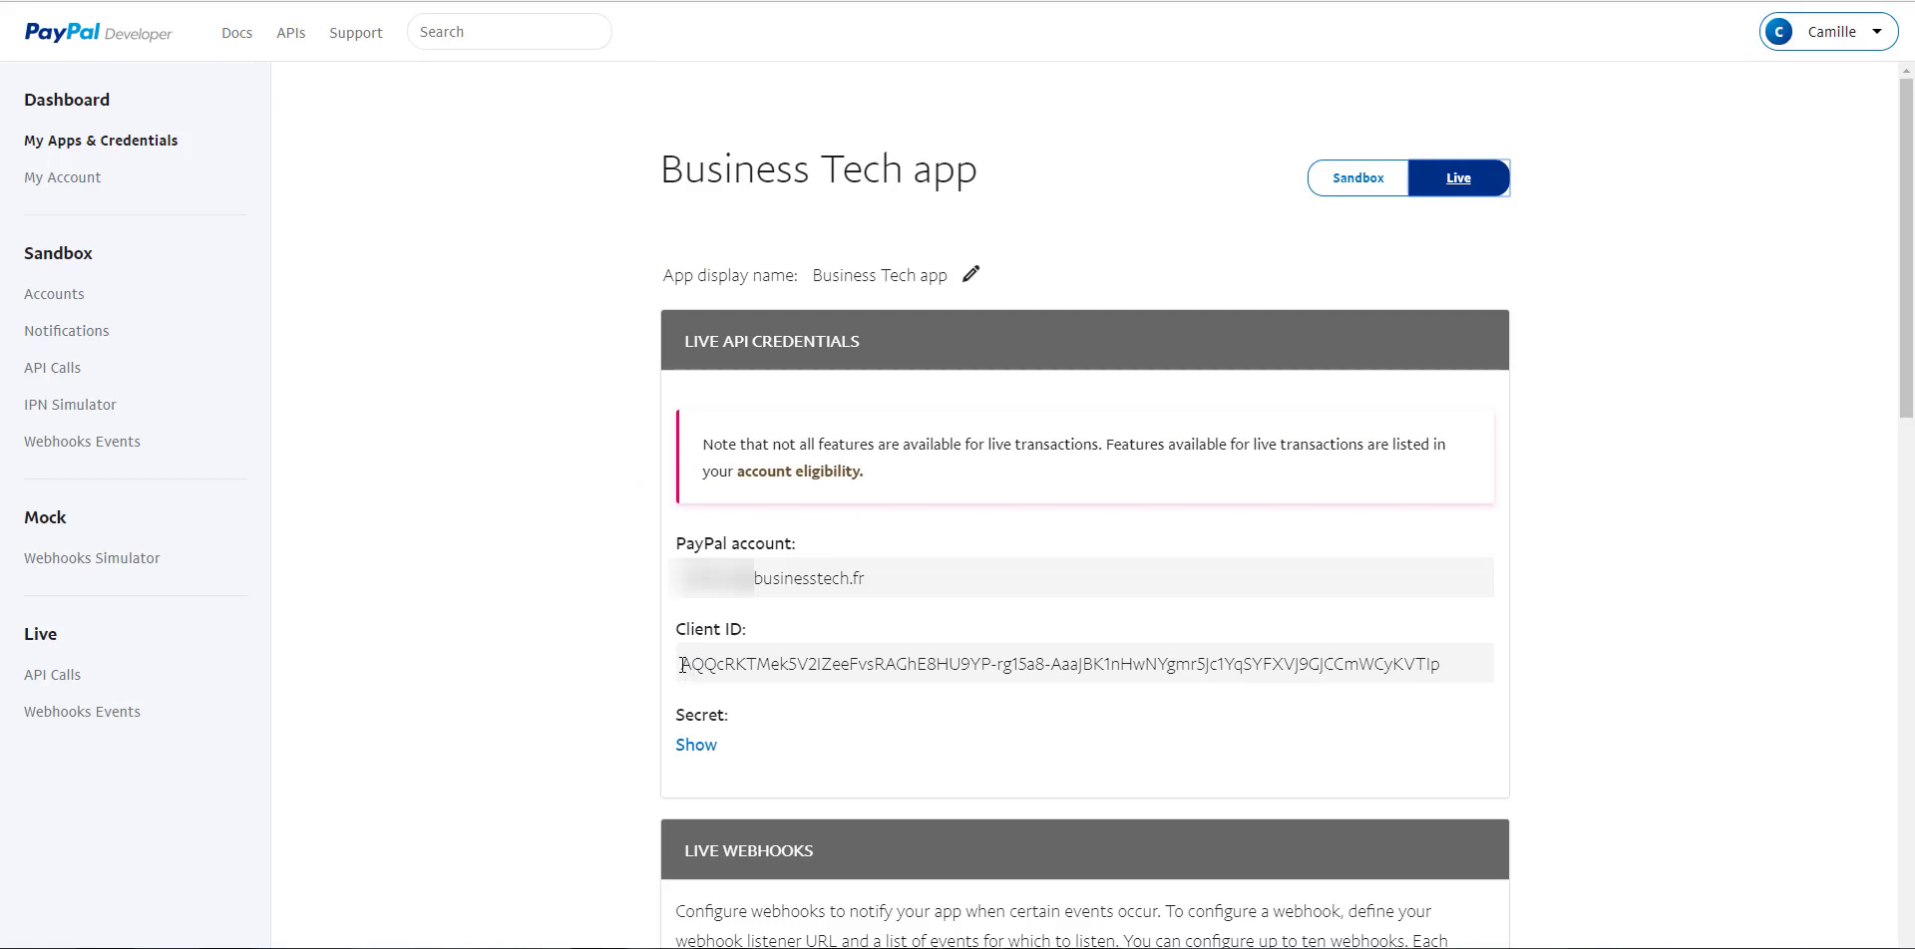
Copy the live Client ID and paste it into the PayPal connector's App ID field
drag(682, 665, 1490, 695)
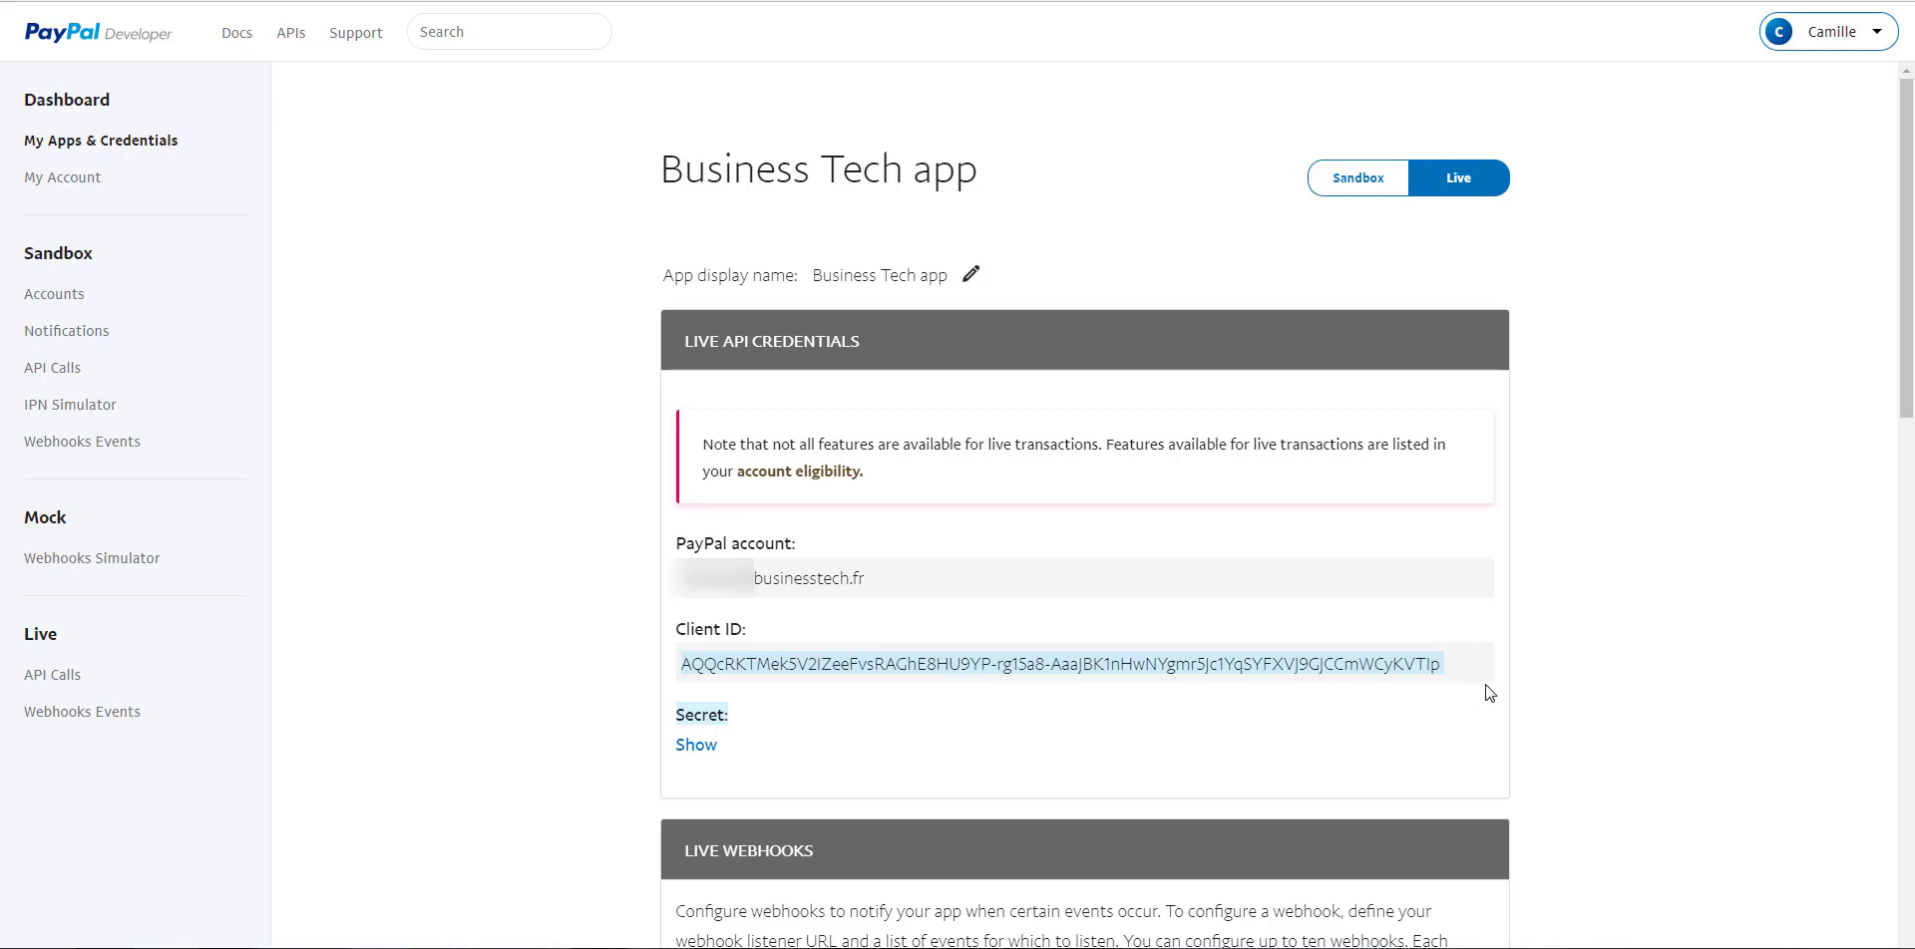
click(923, 652)
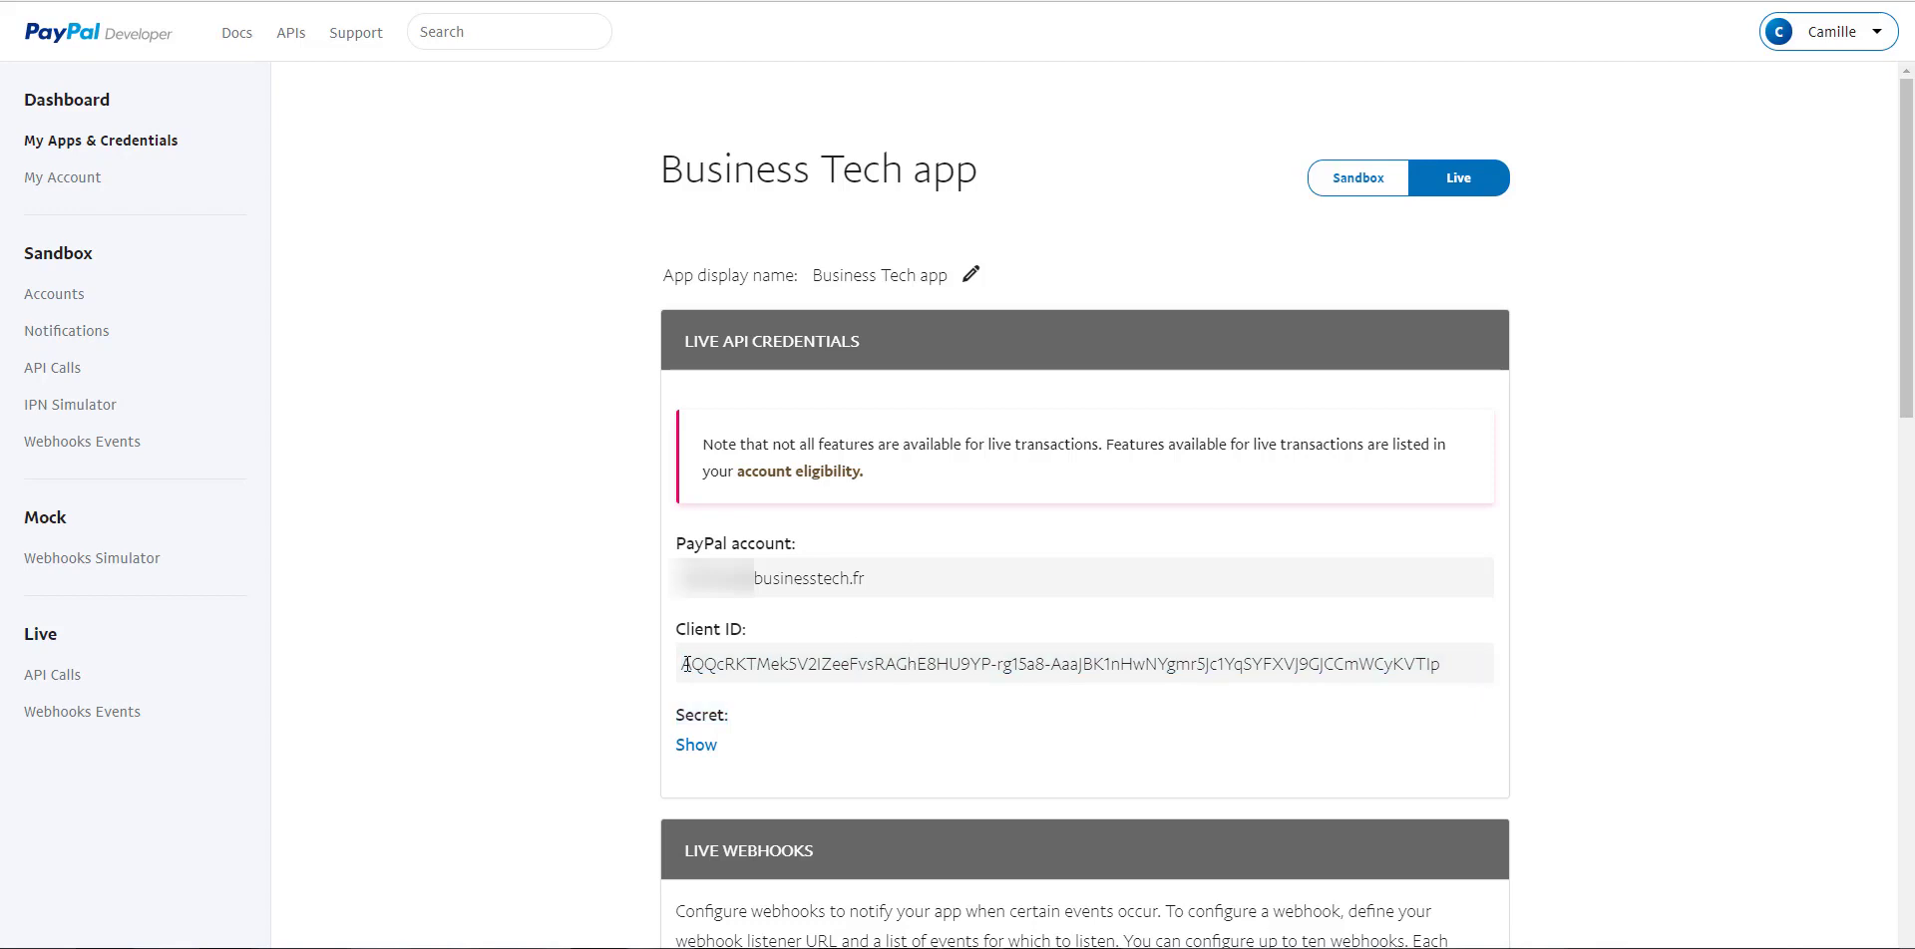
drag(686, 664, 1448, 678)
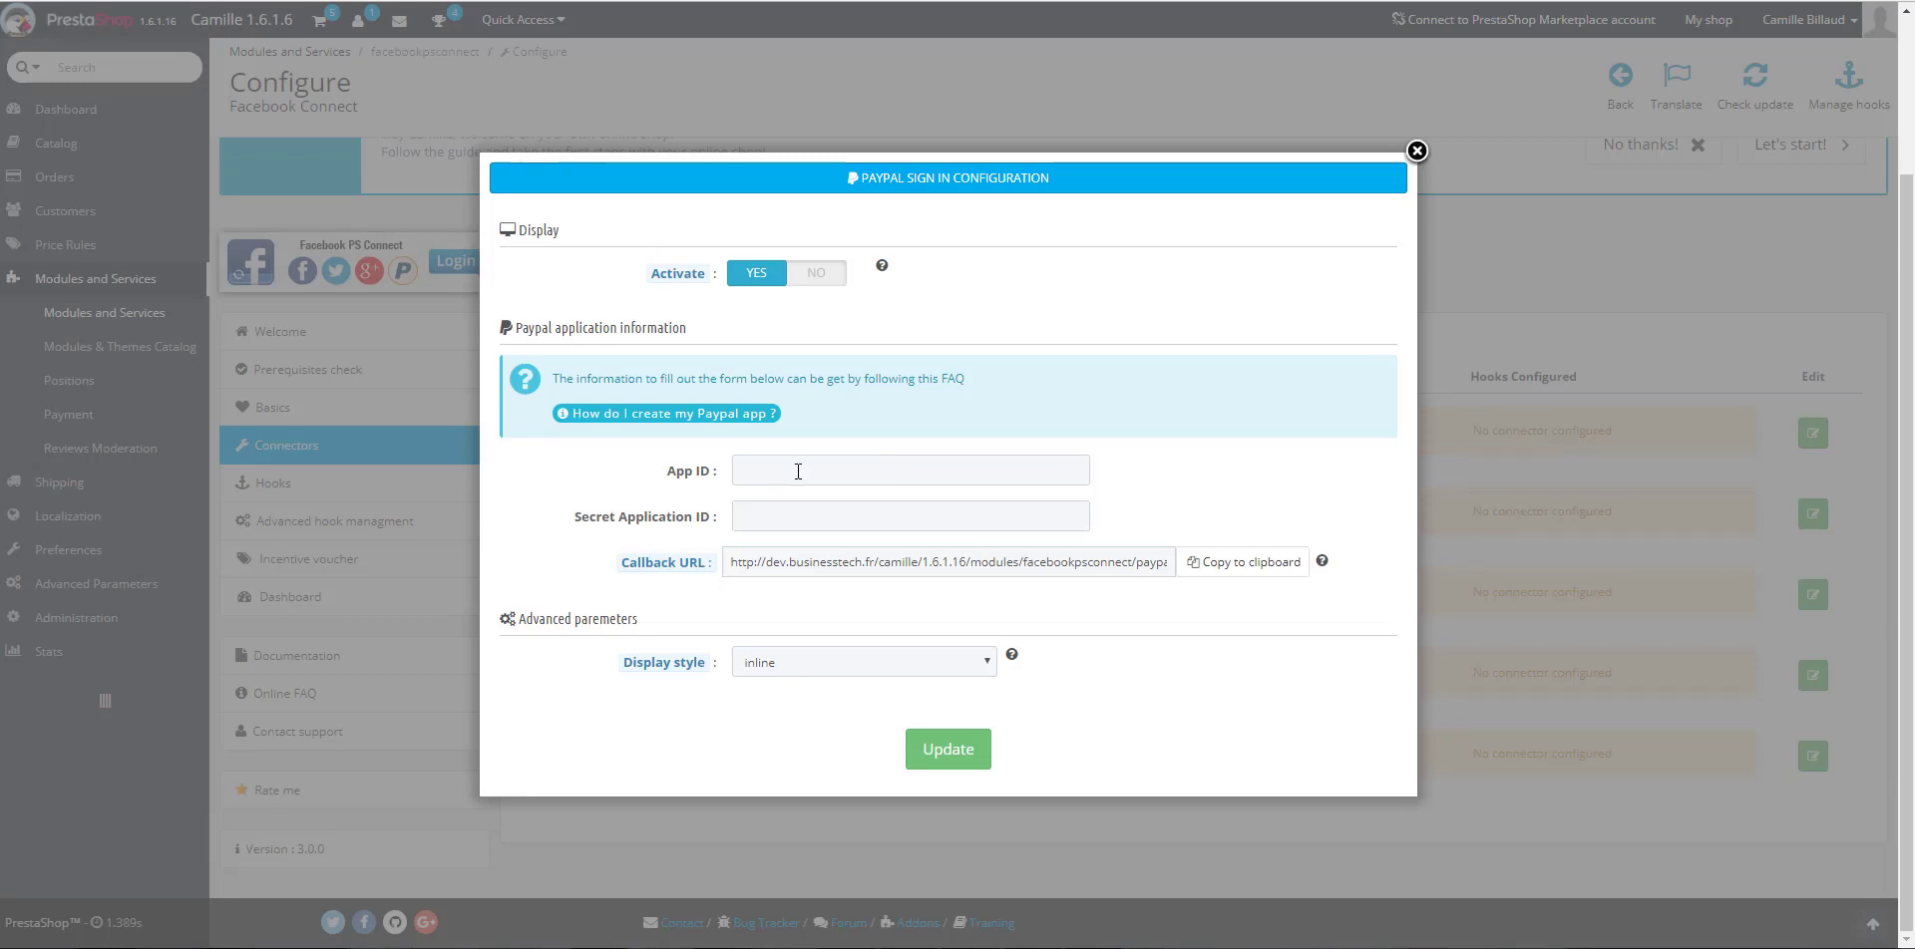
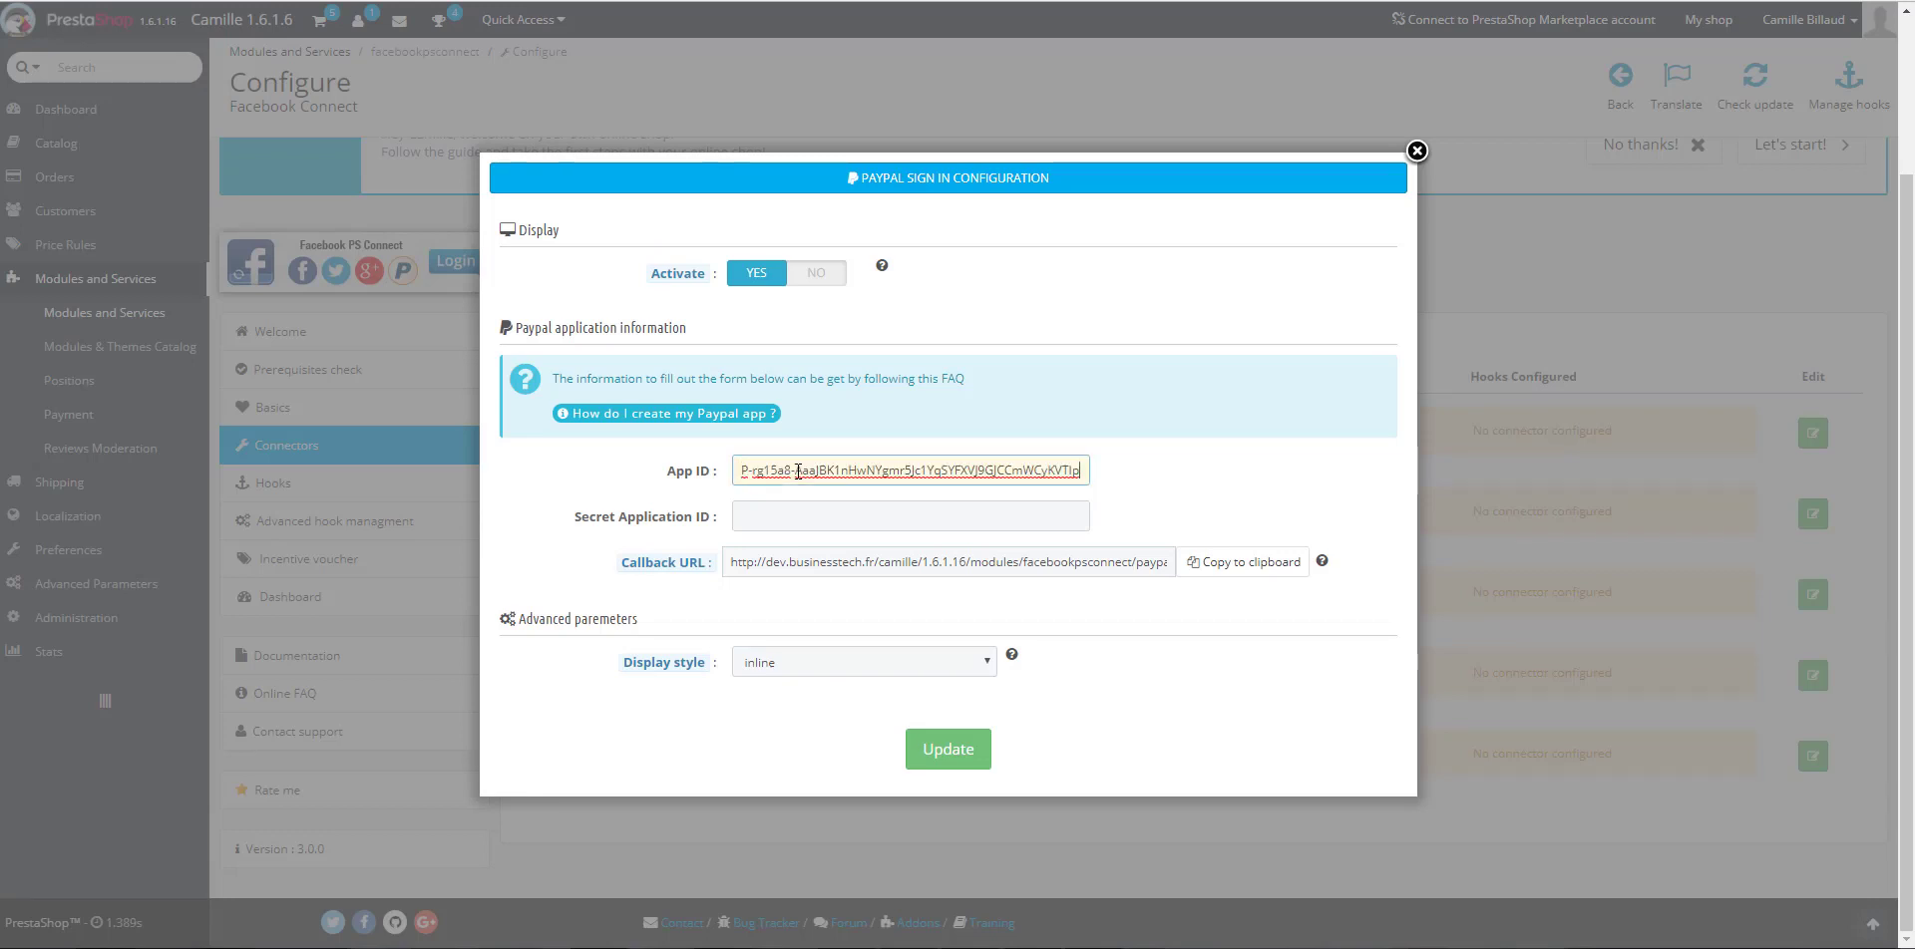
key(Home)
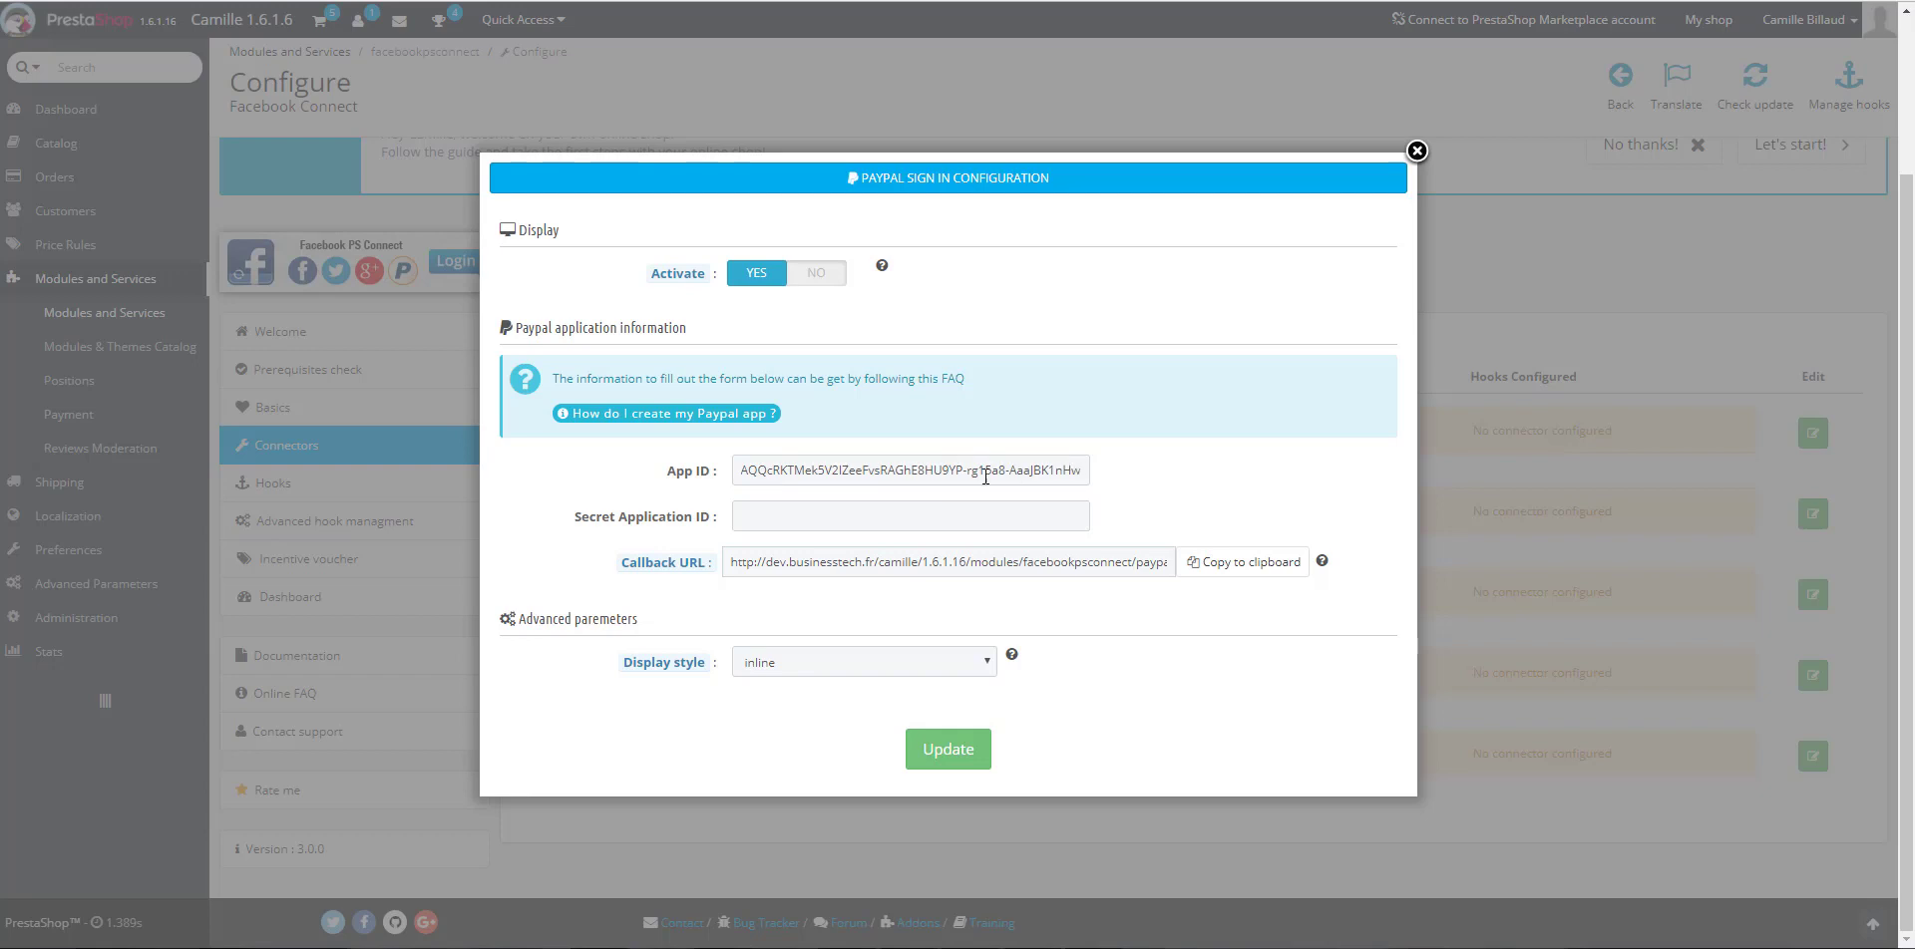
click(741, 474)
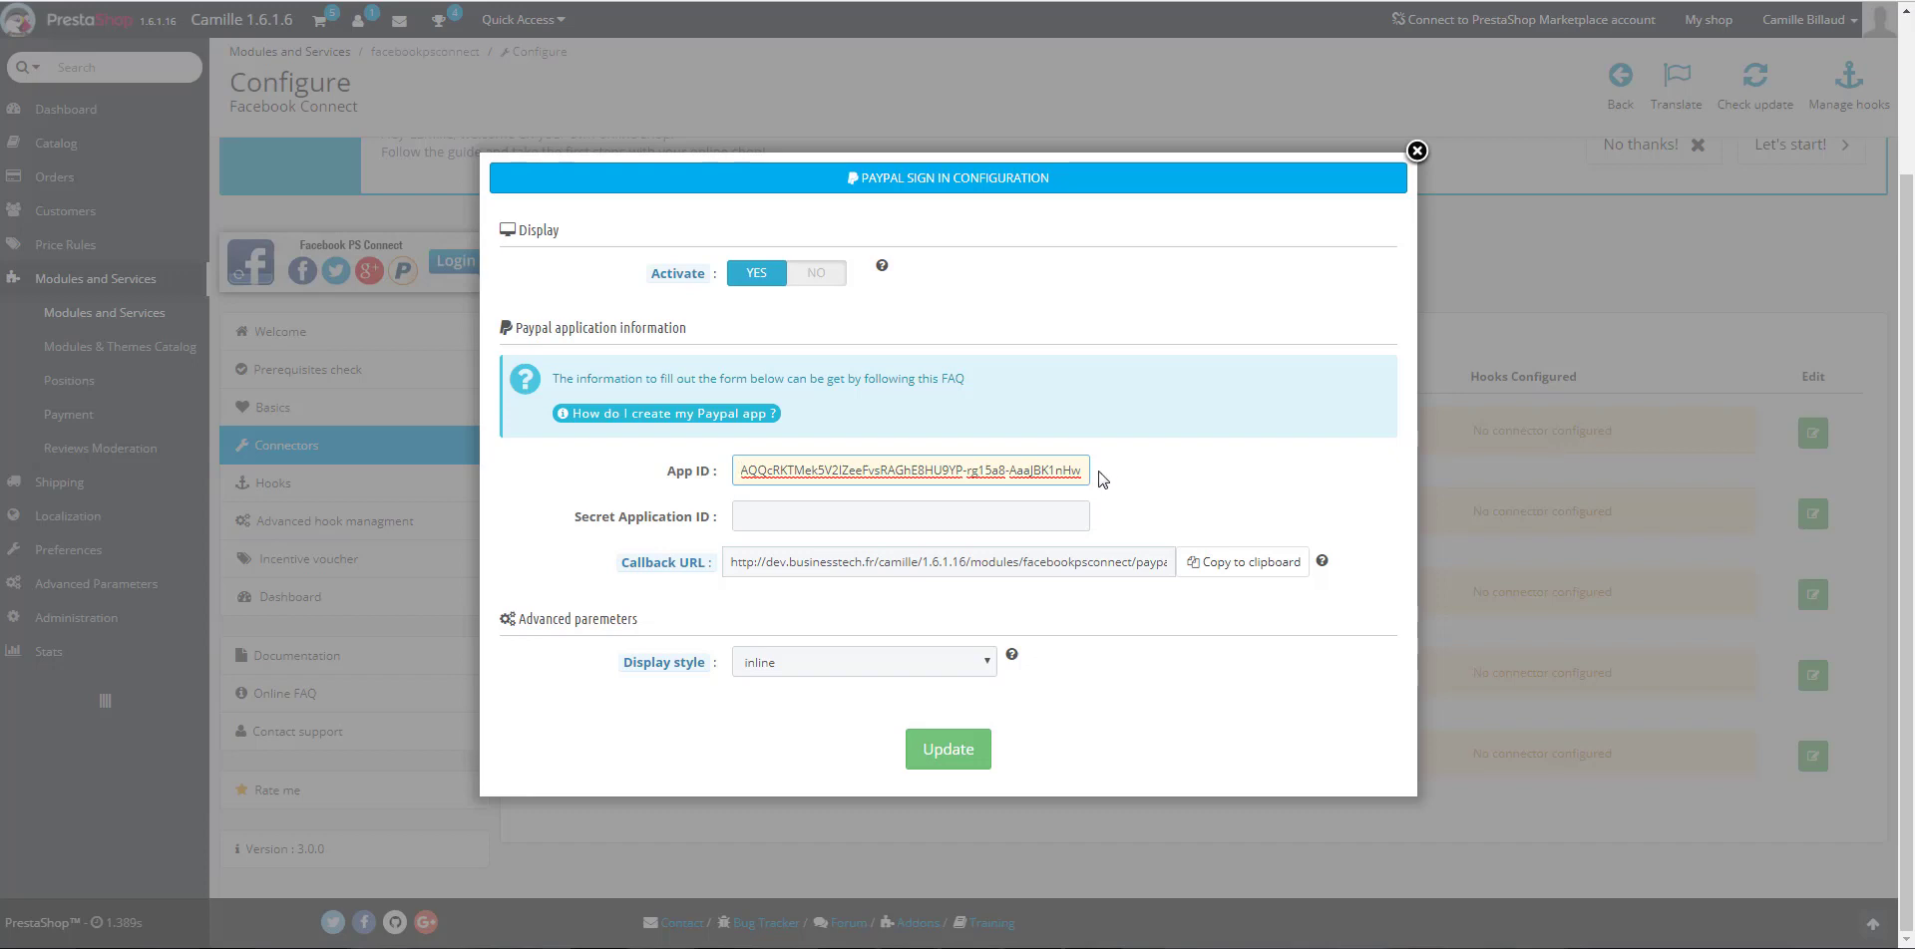
click(601, 530)
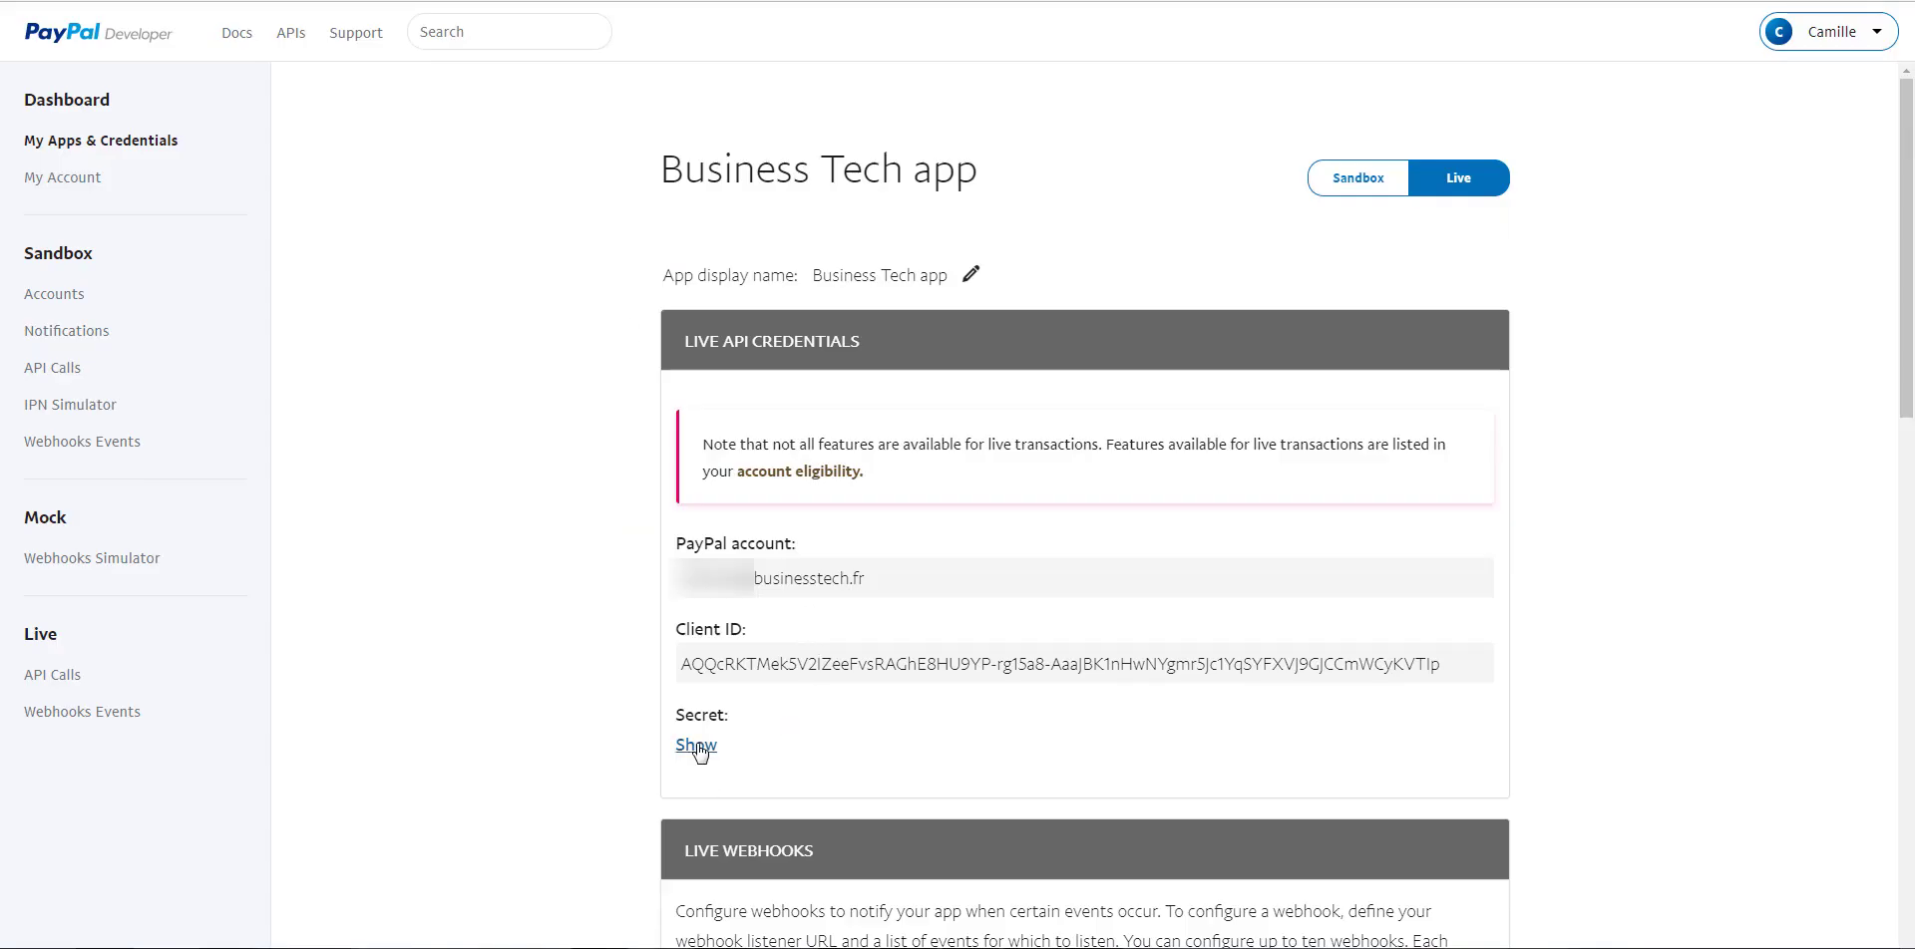
Reveal and copy the live client secret, then paste it into Secret Application ID
click(696, 747)
scroll(810, 713, down, 1)
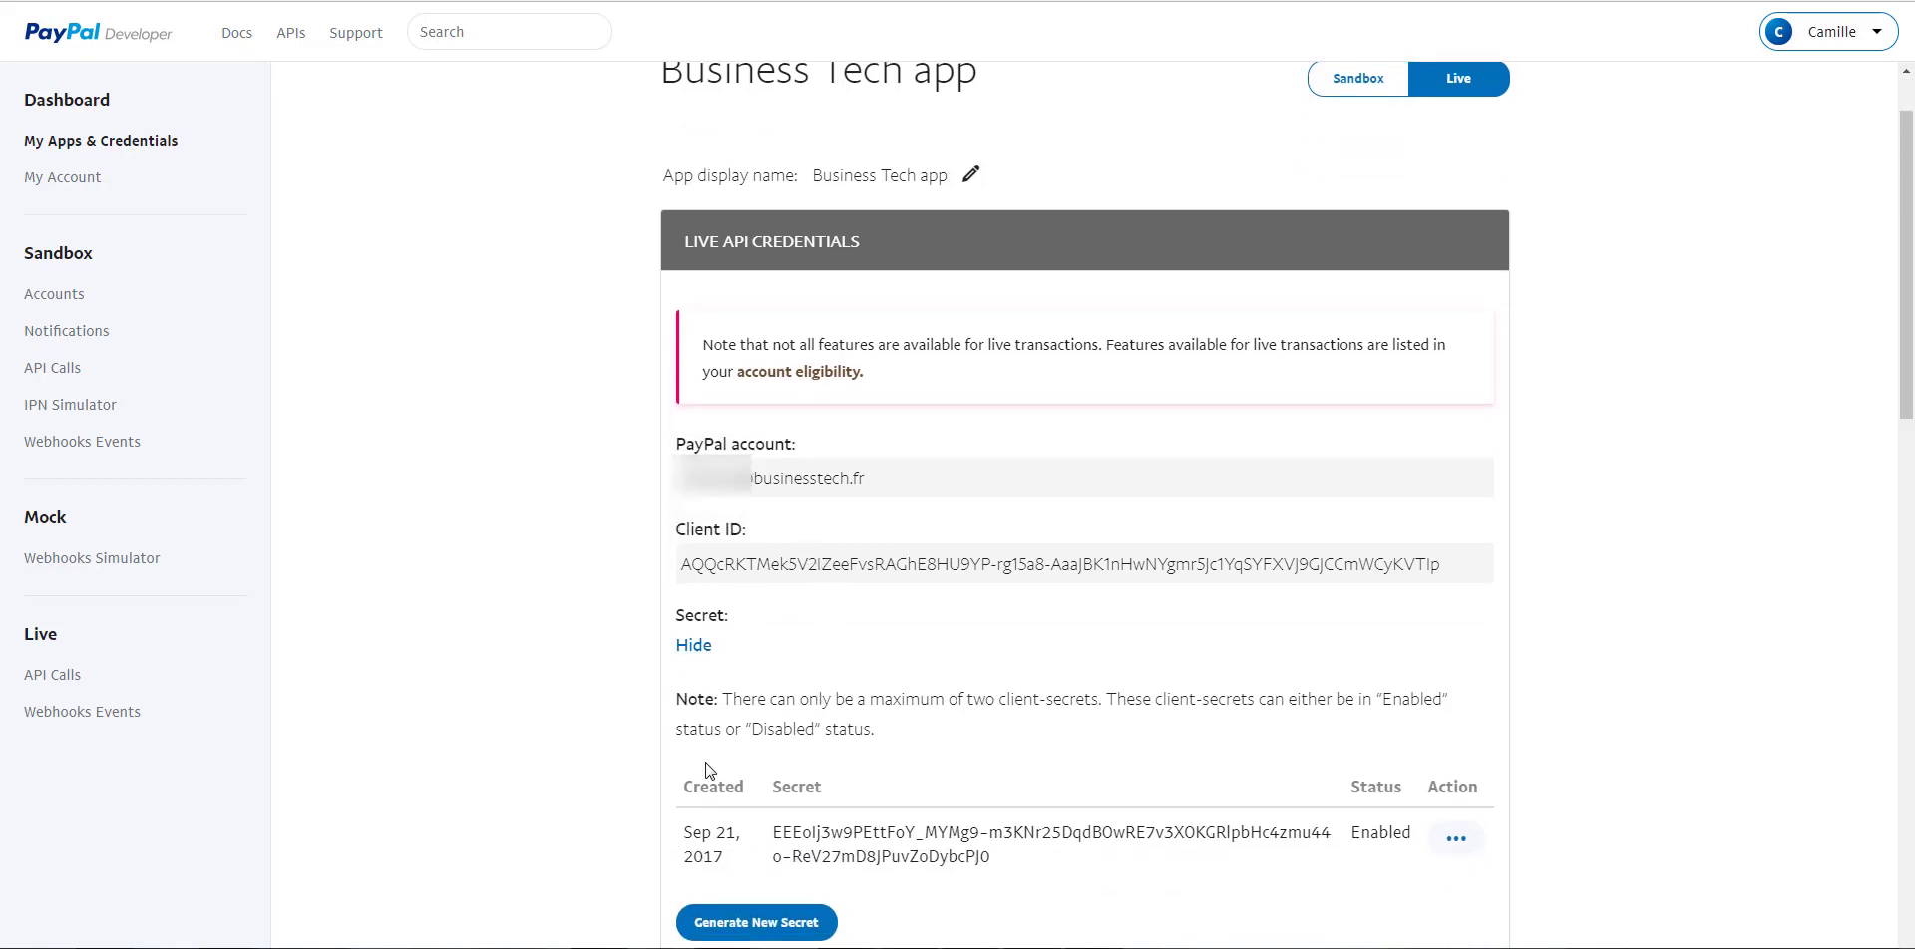
drag(764, 834, 1018, 878)
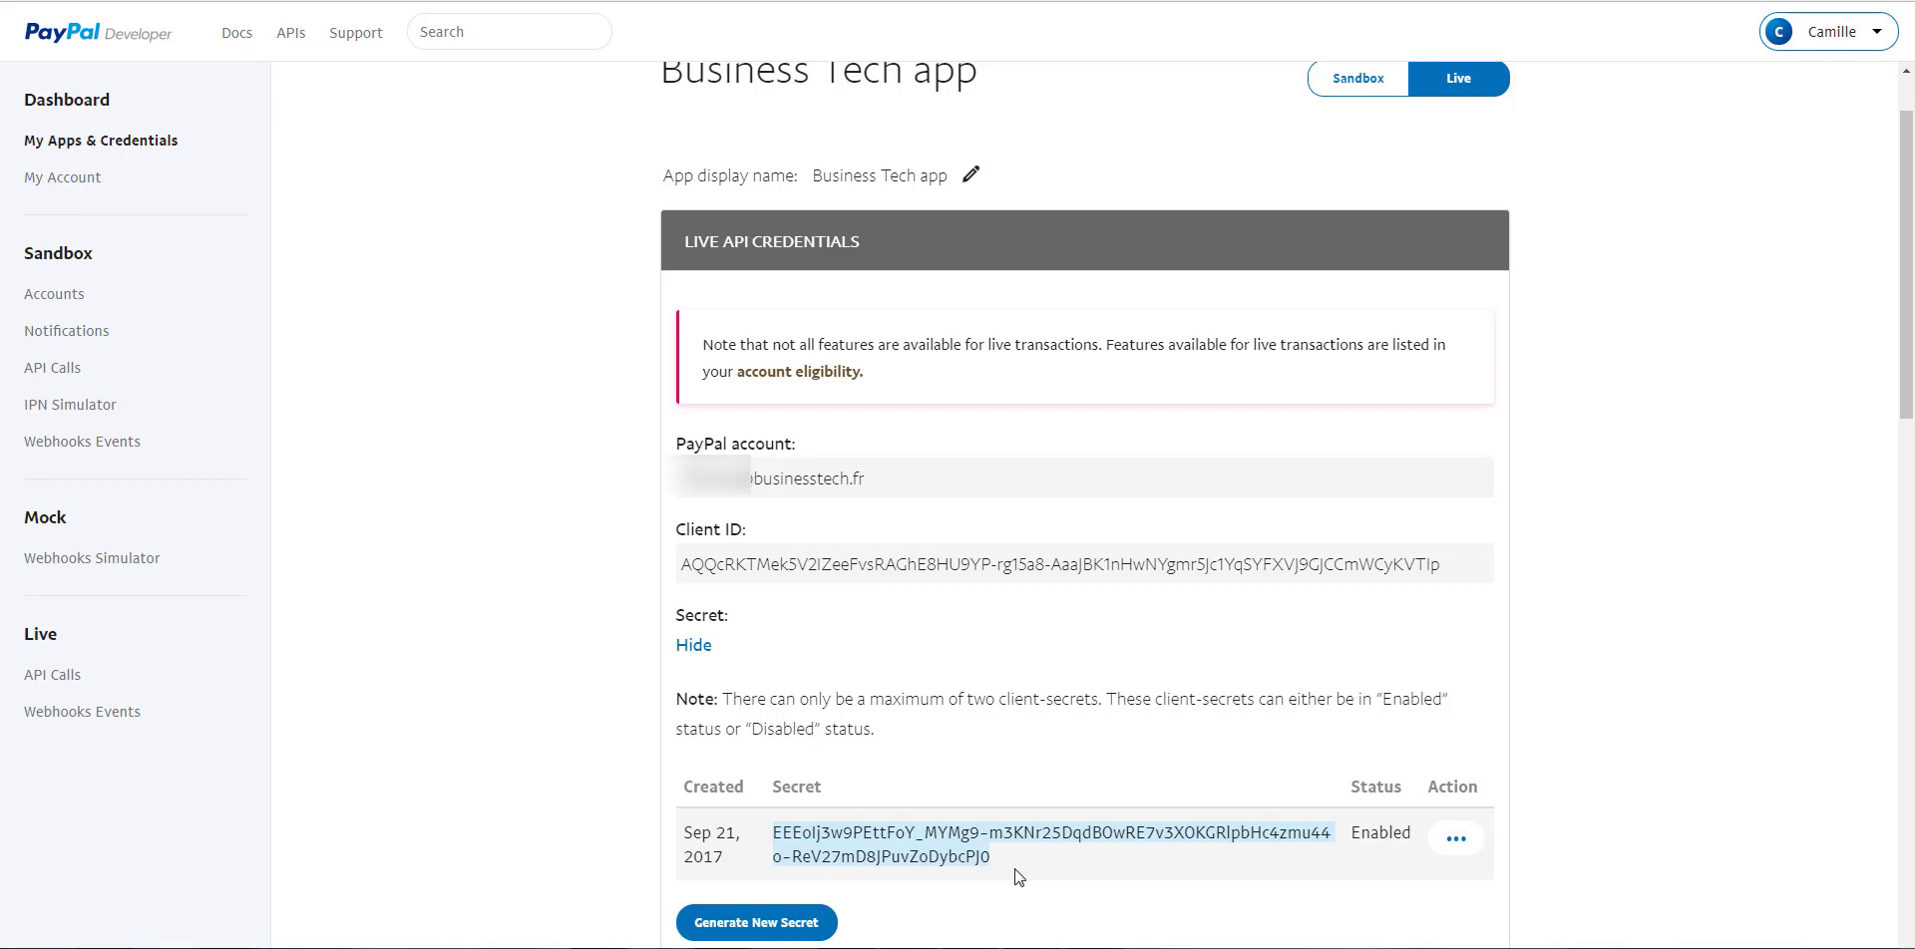
key(alt+Tab)
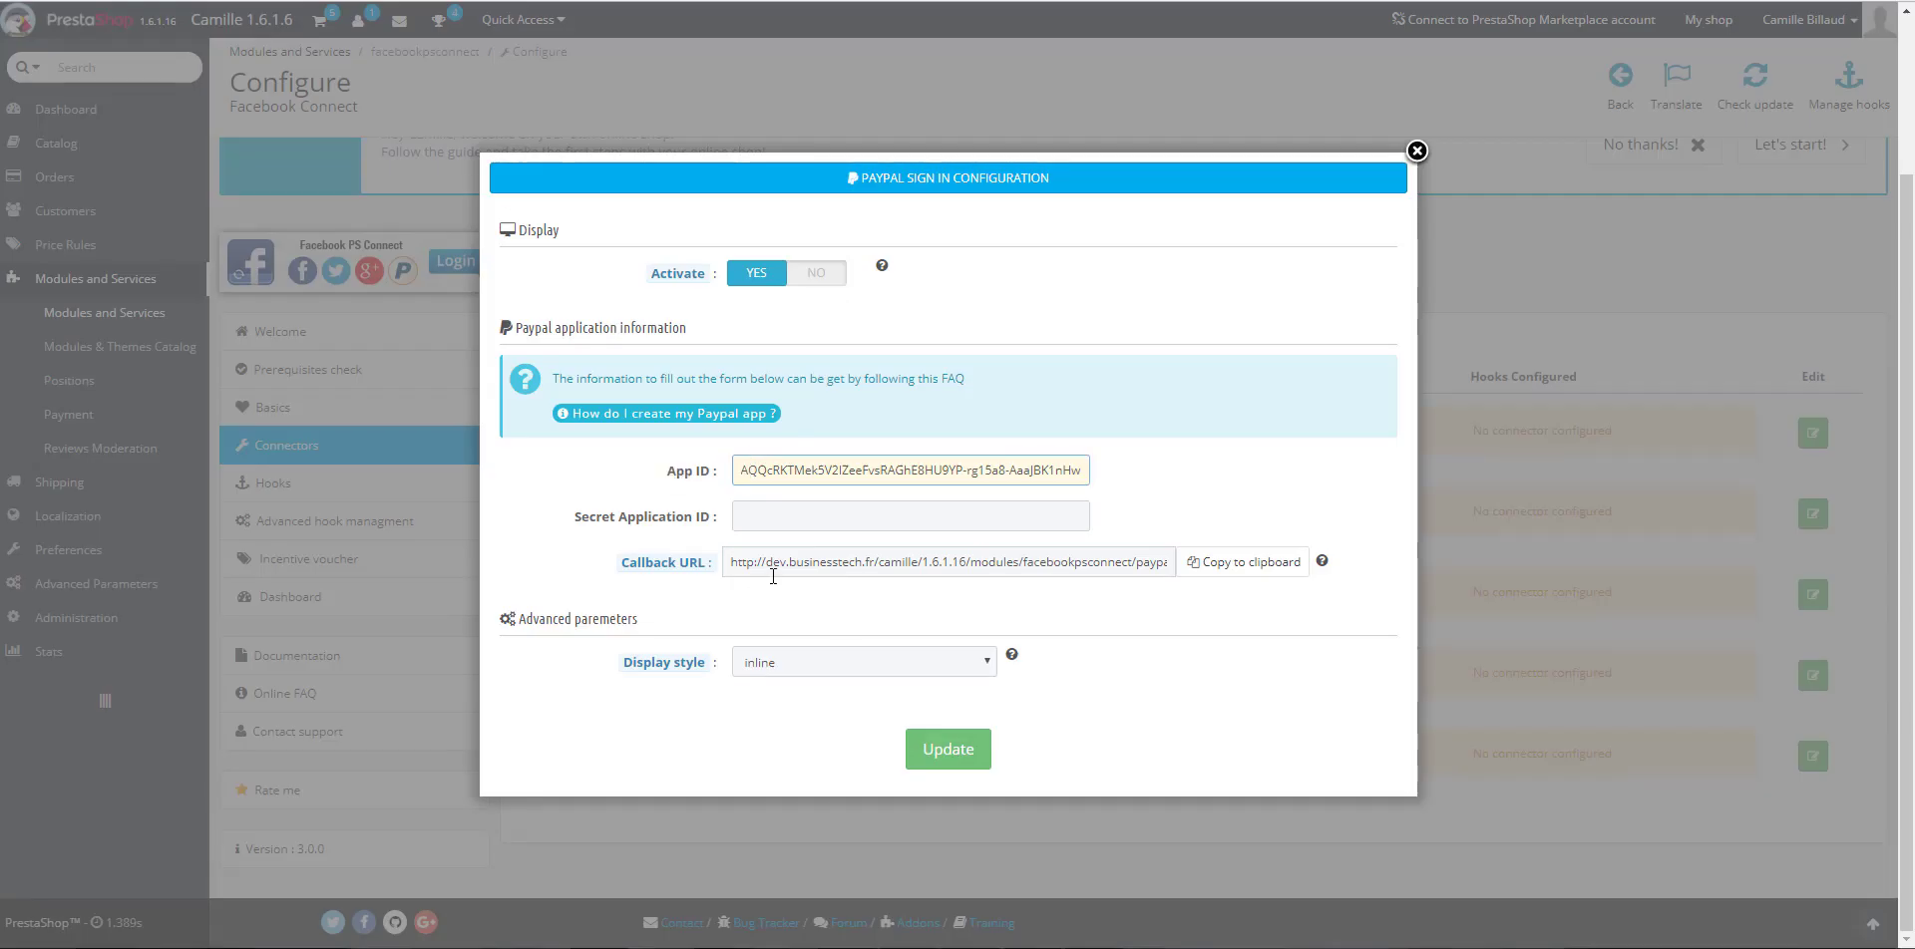
click(758, 518)
key(ctrl+v)
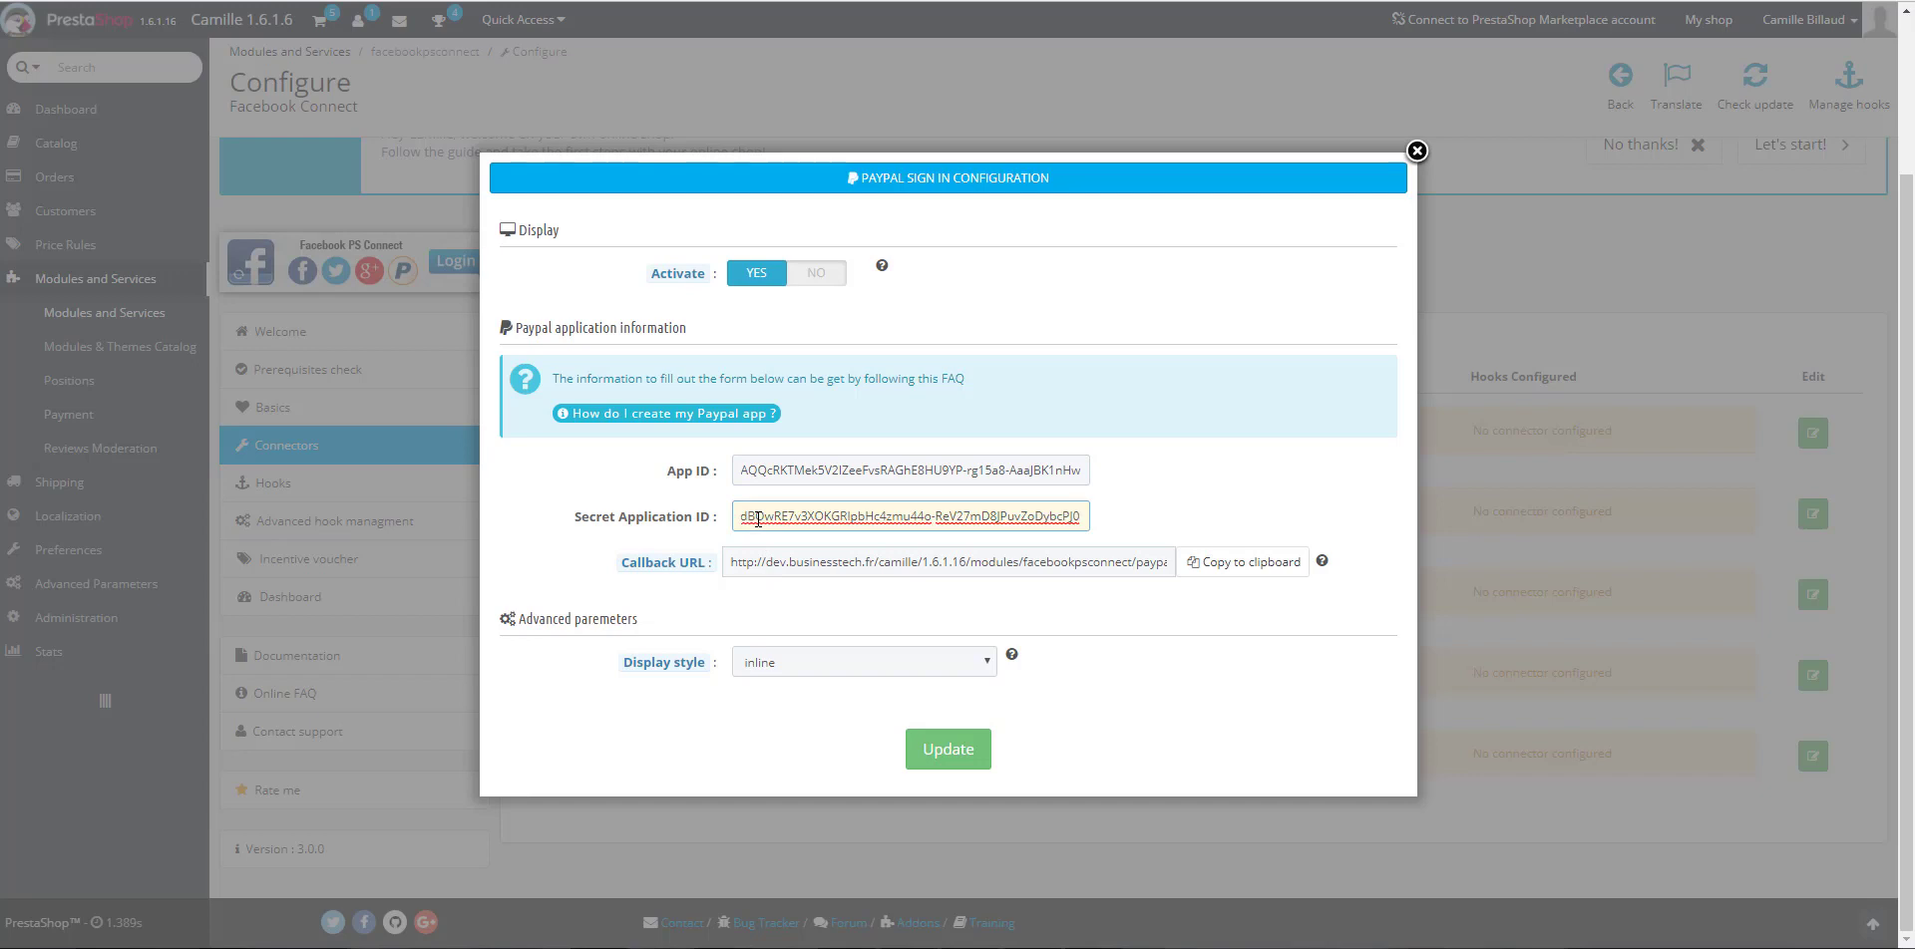
click(1056, 540)
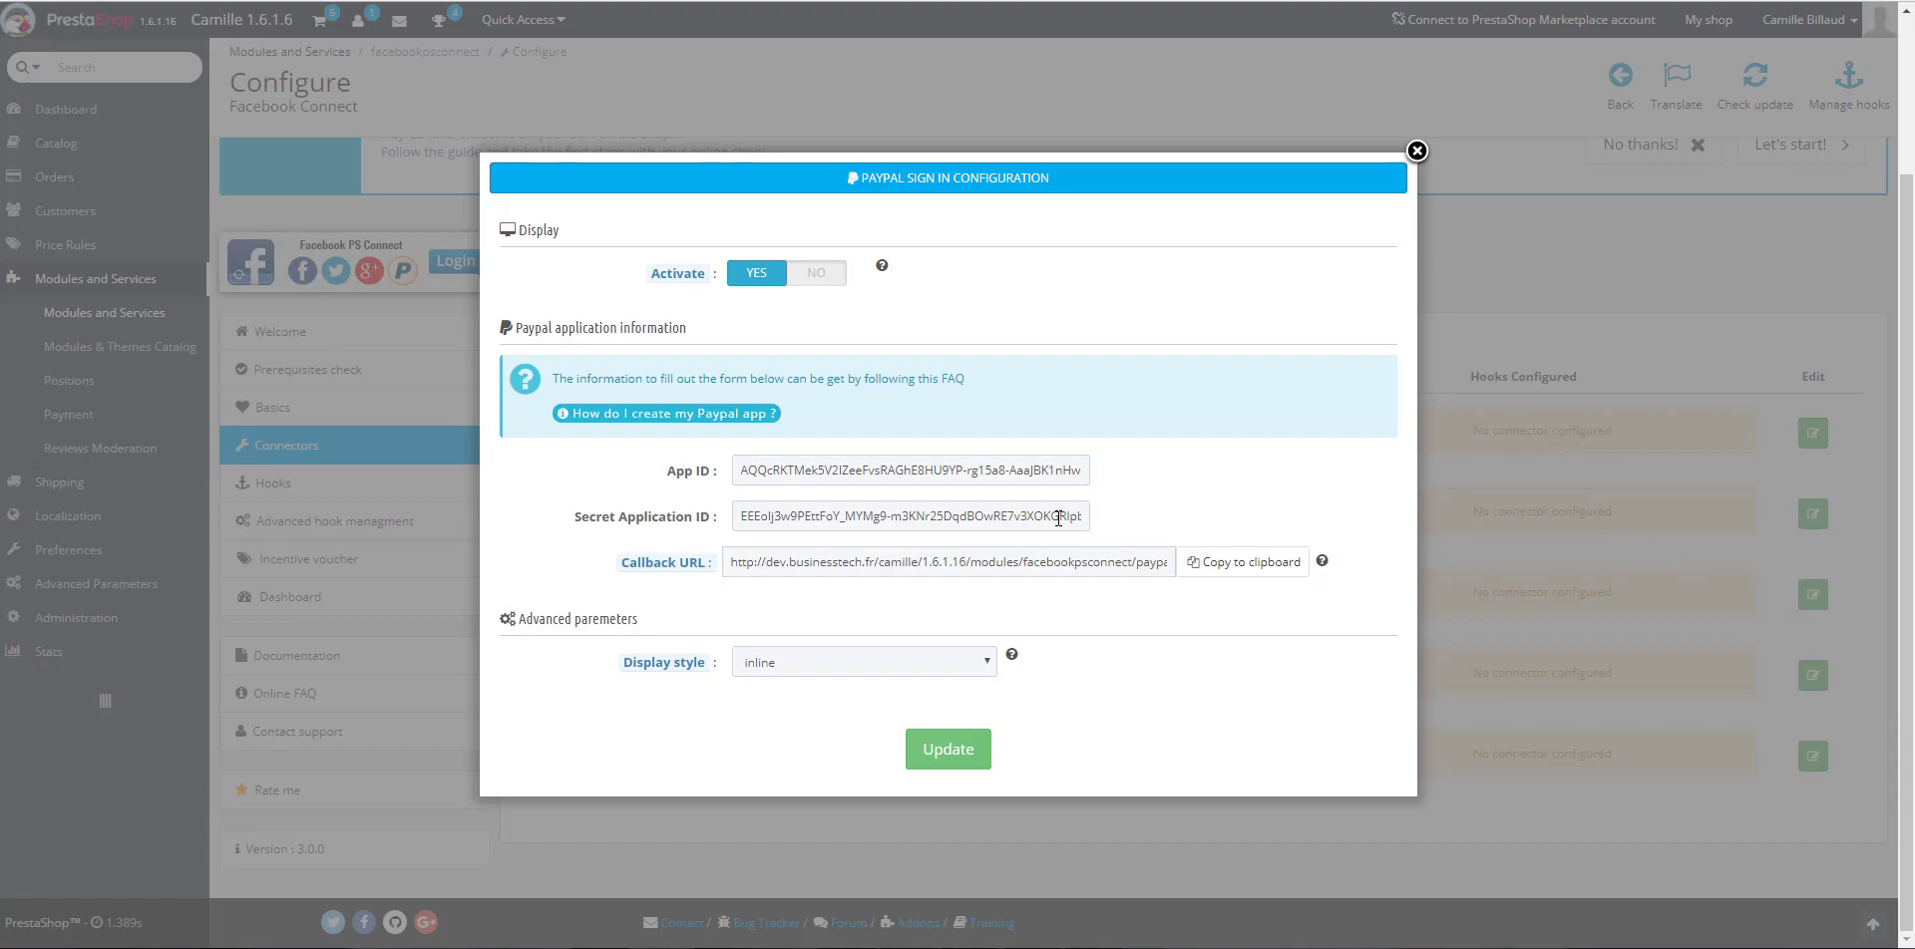
In Live App Settings, expand the empty Live Return URL field
key(ctrl+Tab)
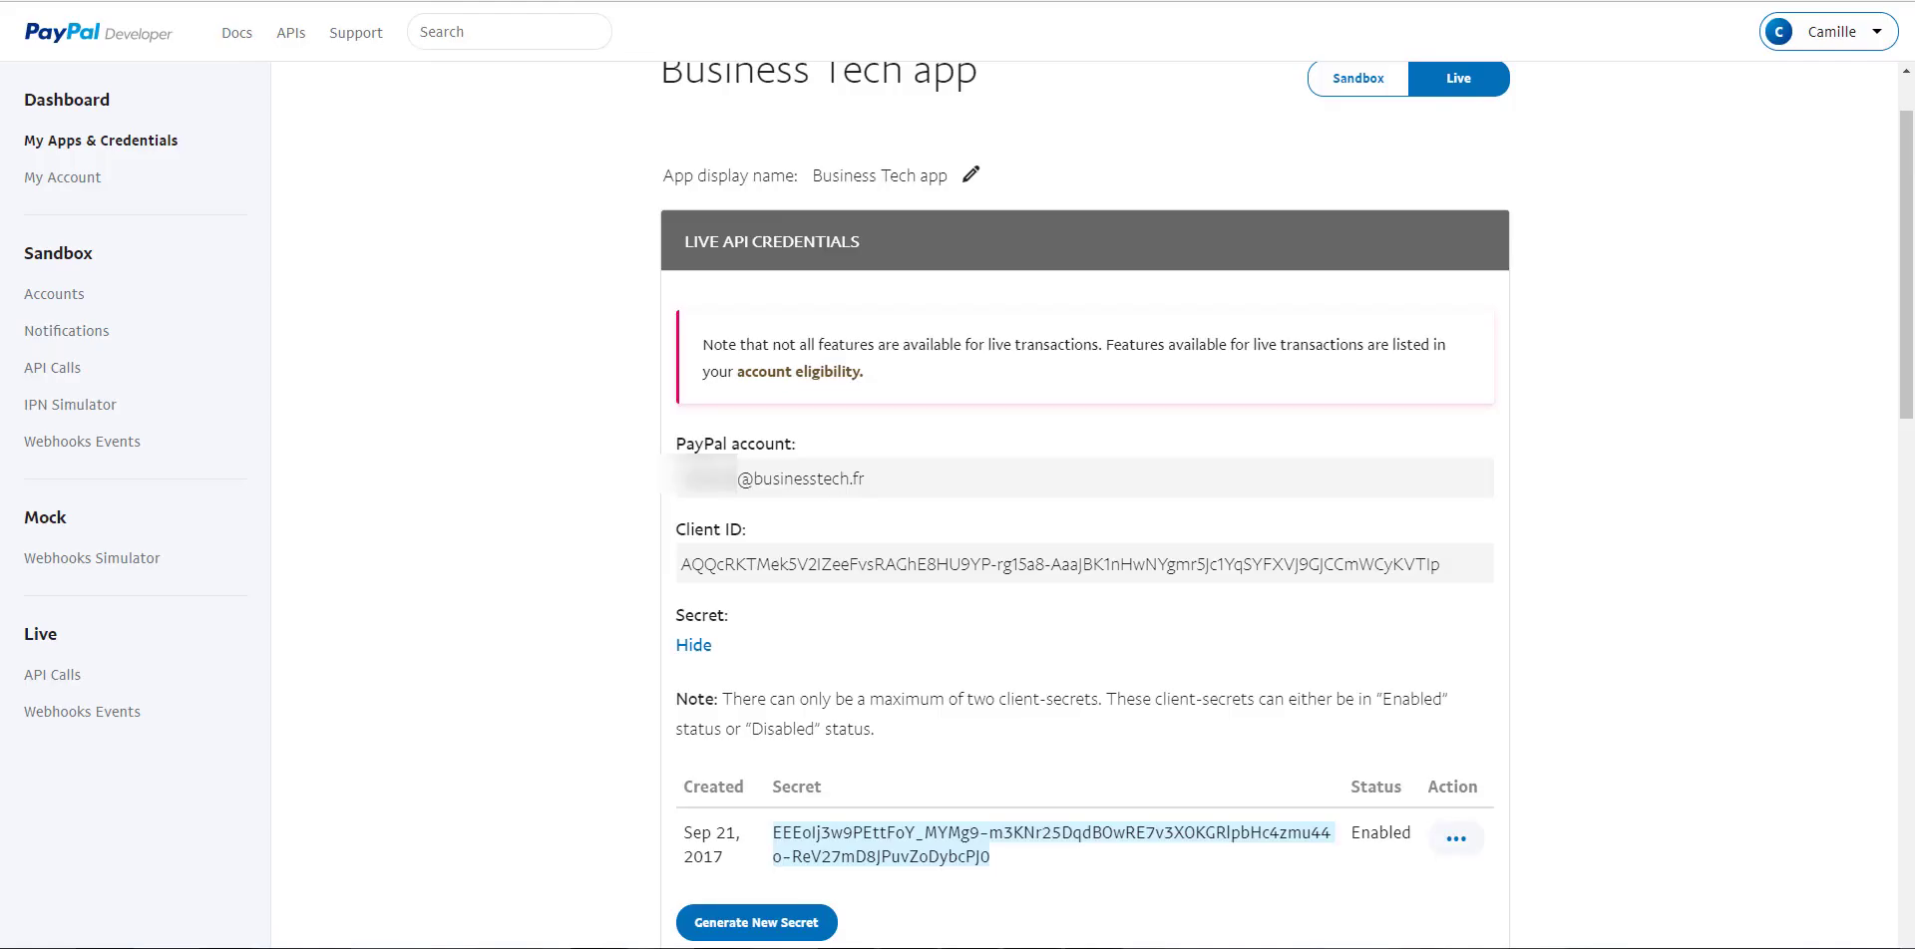
scroll(1643, 658, down, 6)
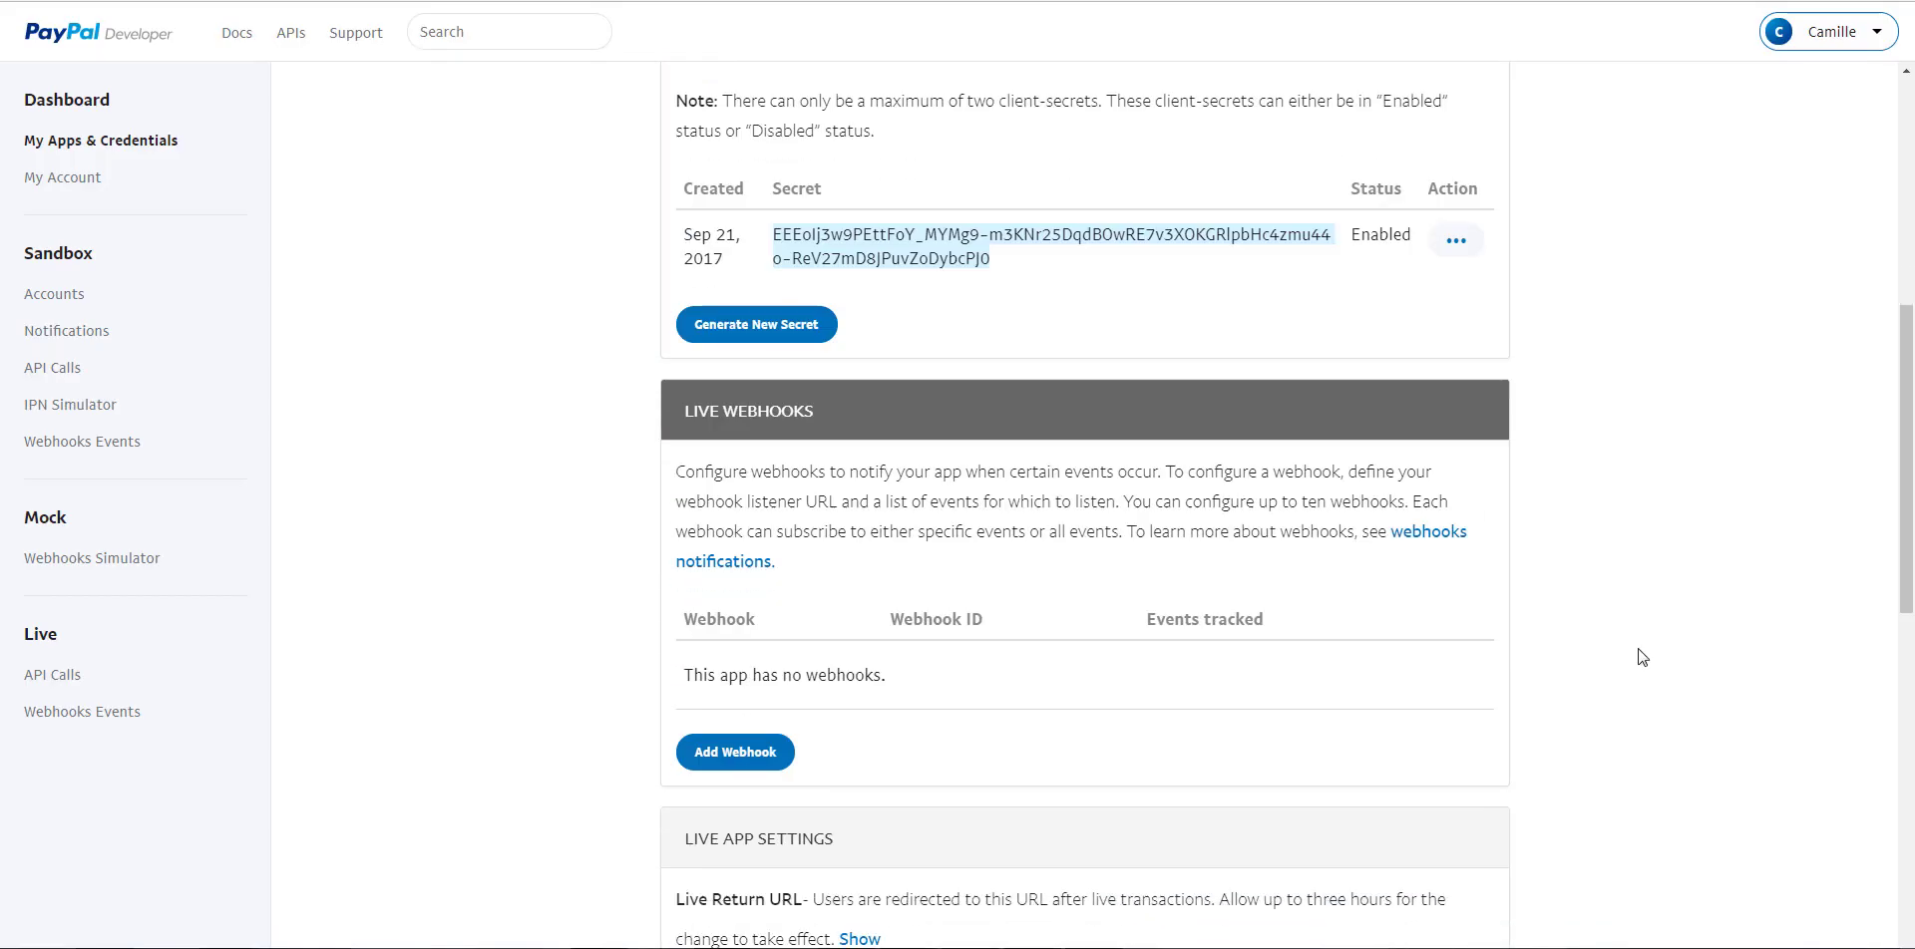
scroll(1643, 657, down, 4)
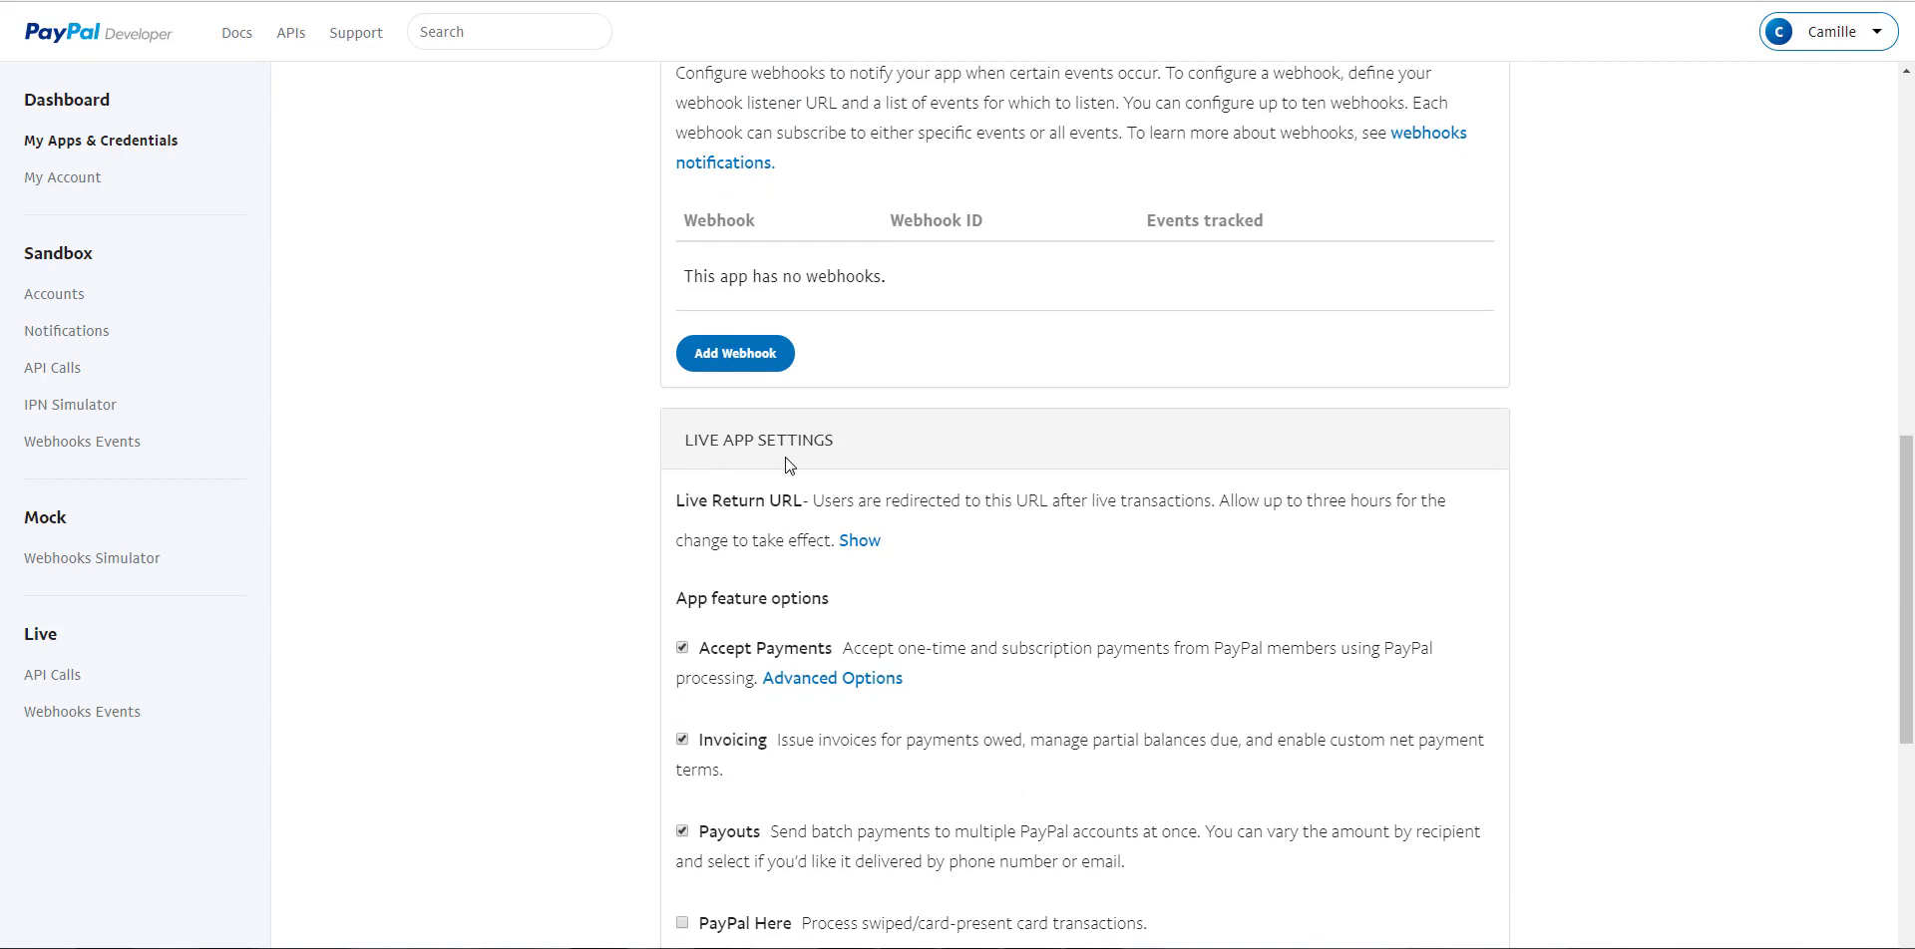
scroll(813, 469, down, 1)
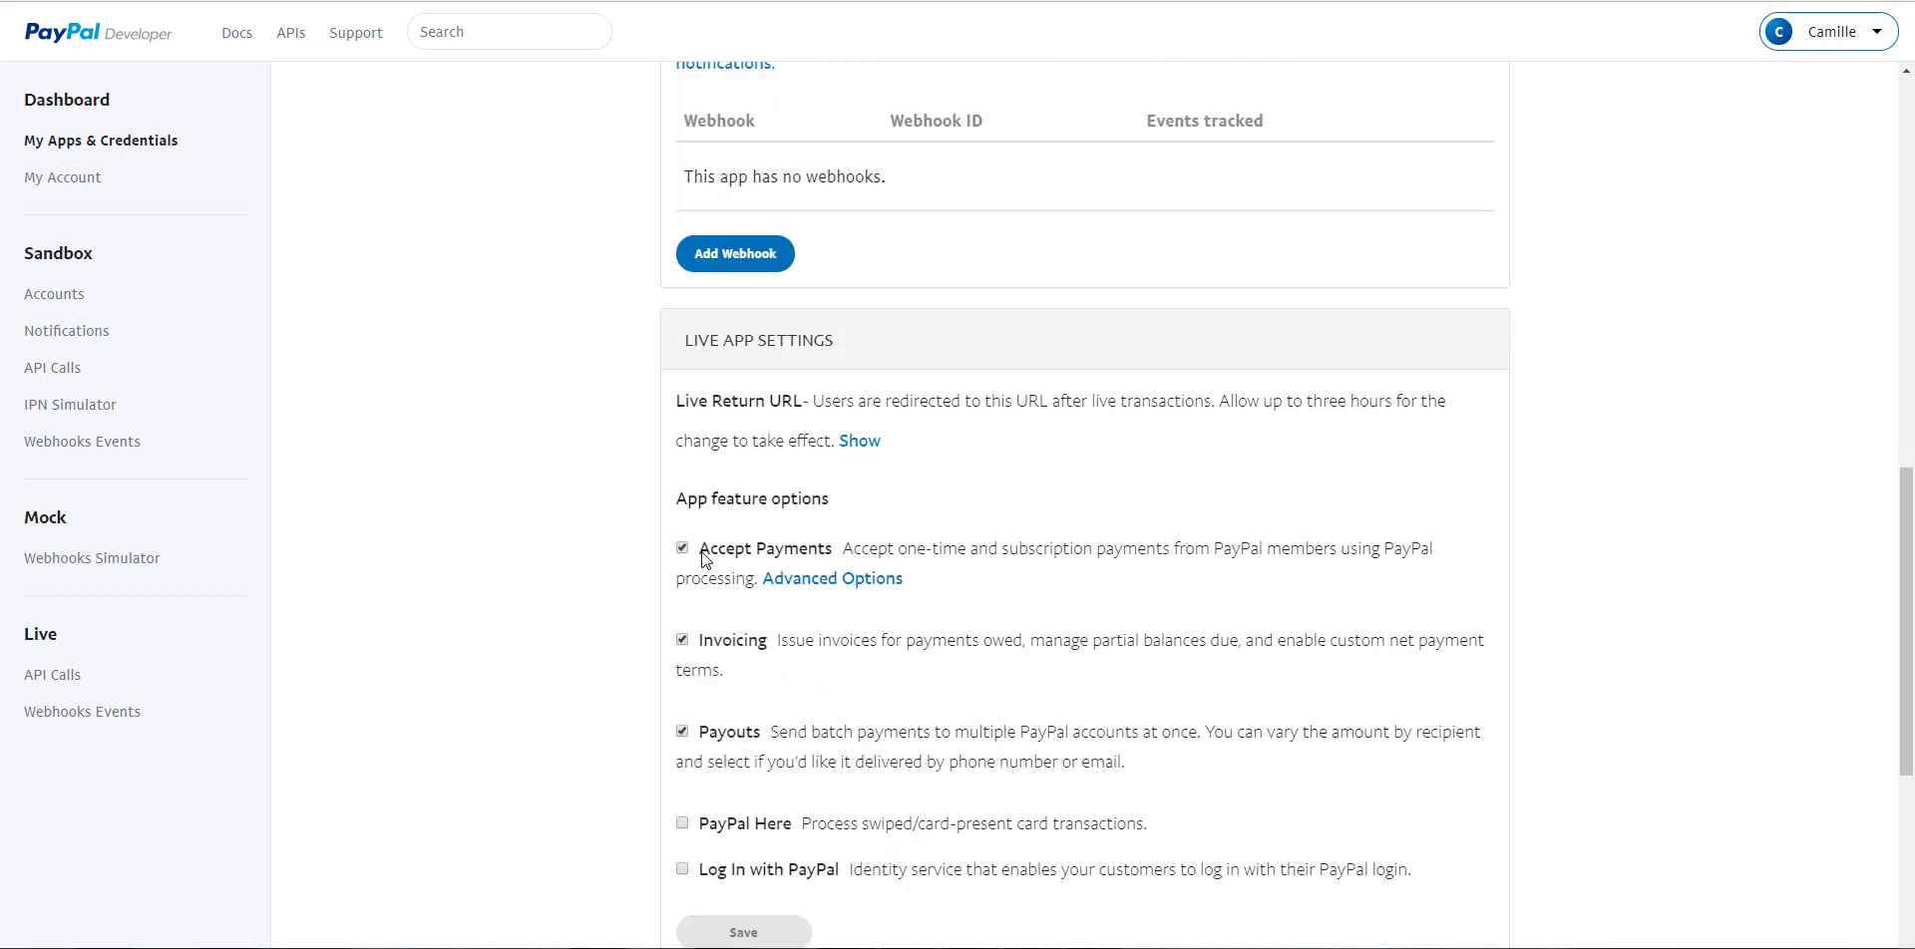
click(875, 450)
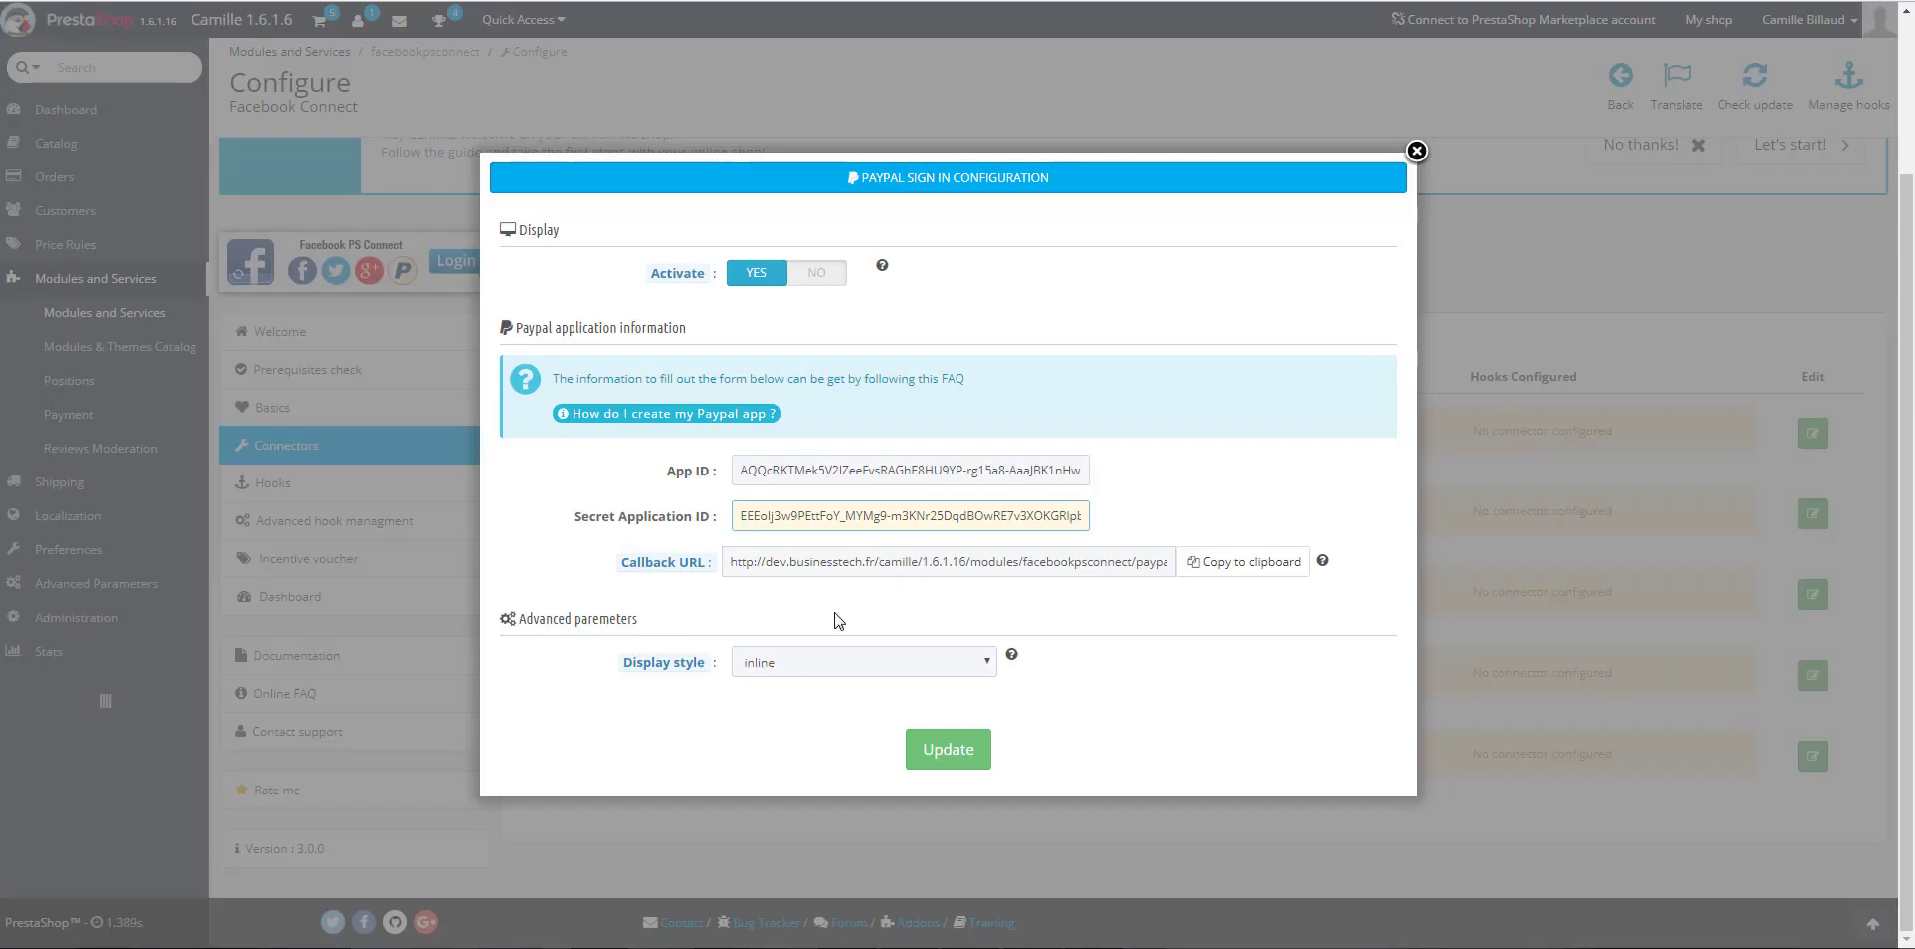
Copy PrestaShop's PayPal Callback URL to the clipboard and return to PayPal Developer
click(725, 561)
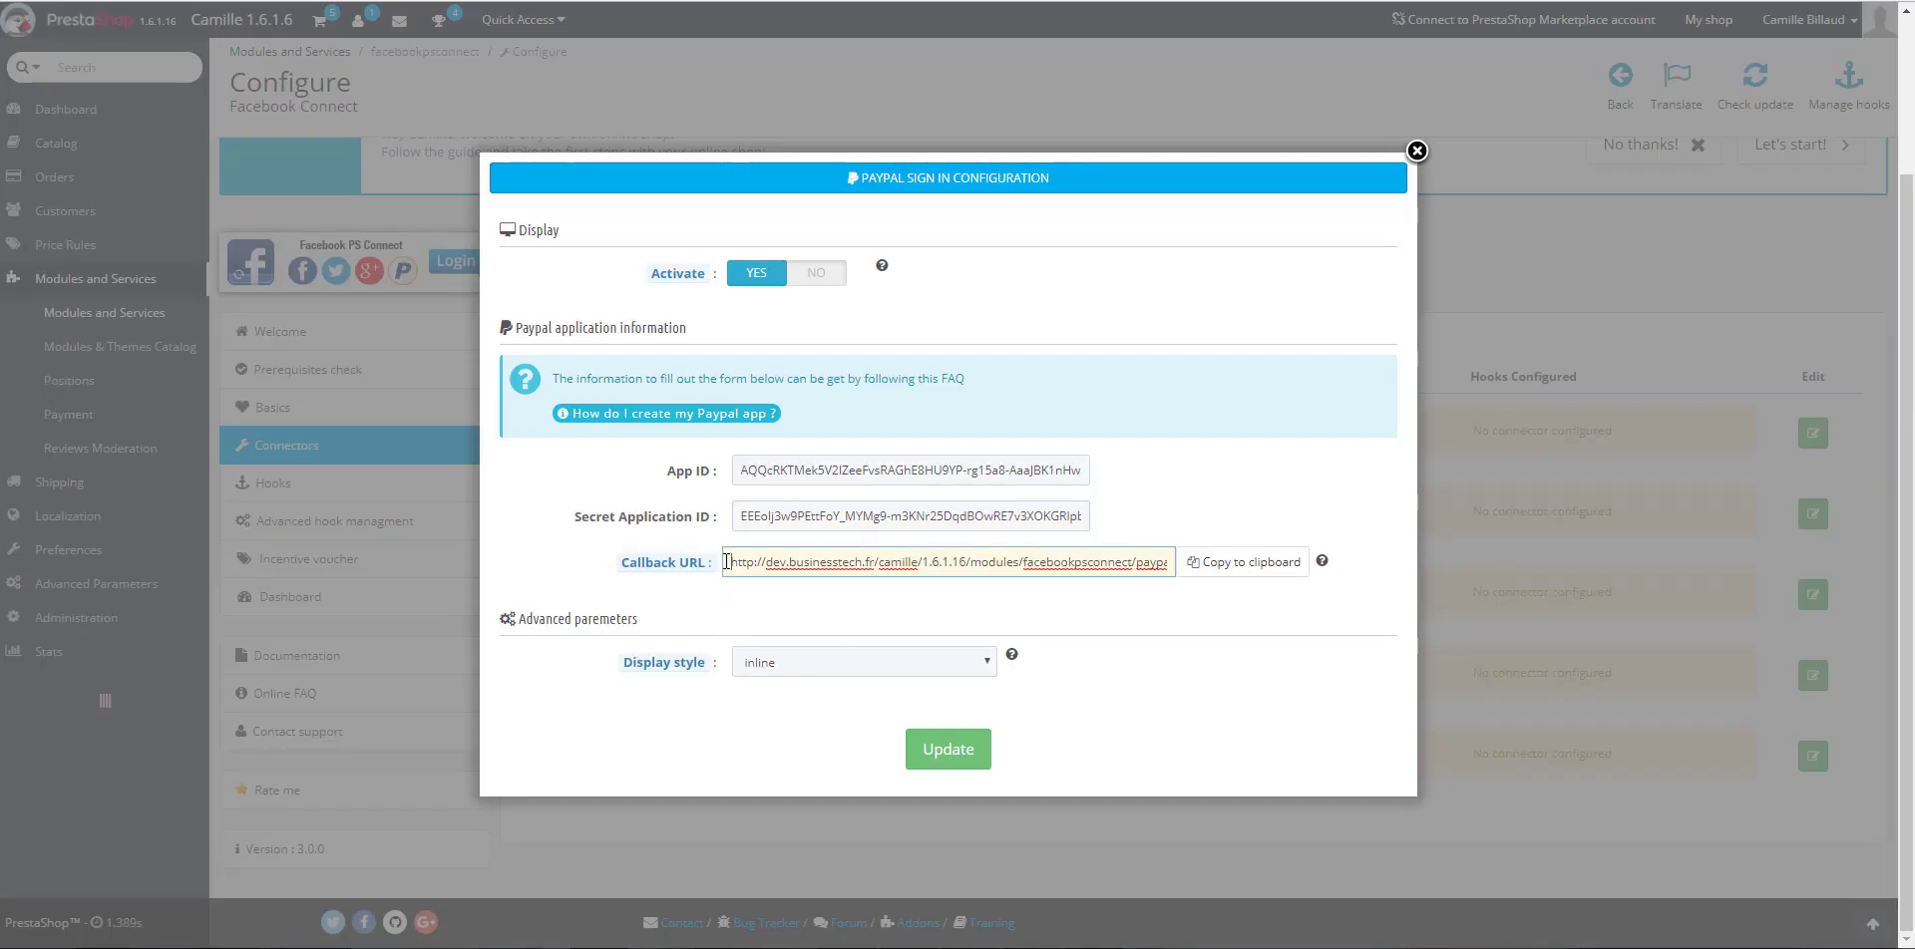
drag(725, 562, 1137, 562)
click(1244, 562)
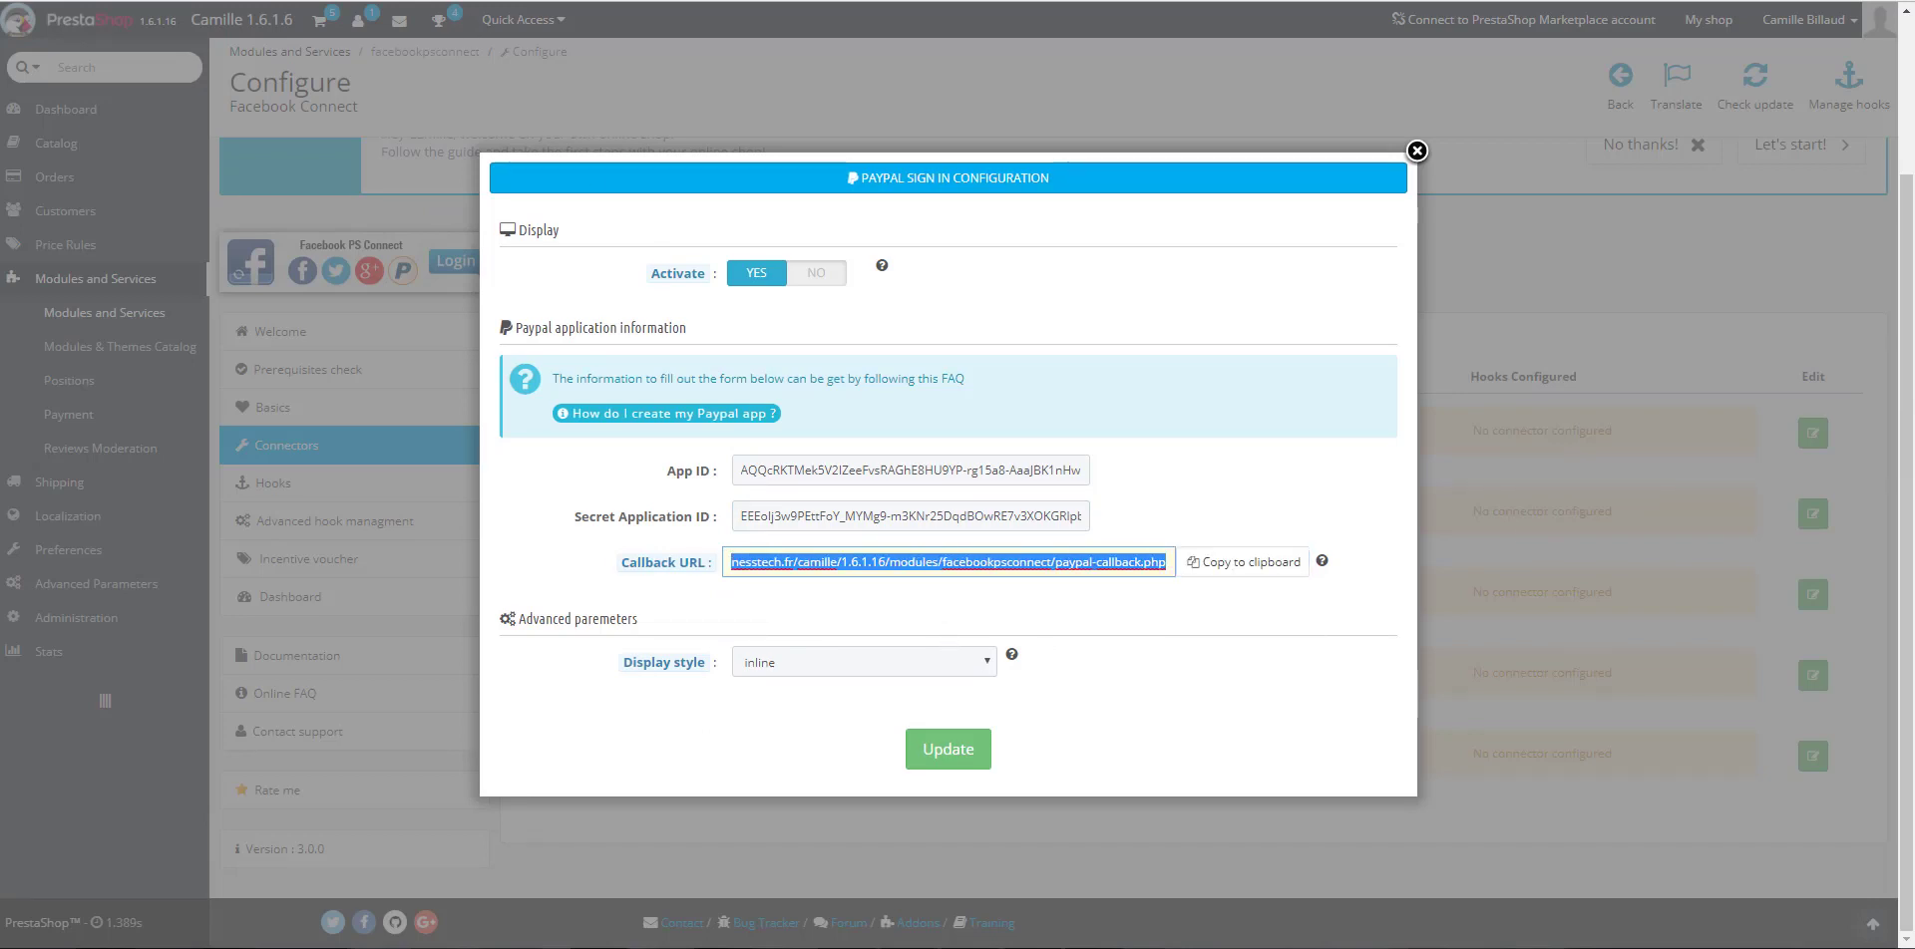
key(ctrl+Tab)
Paste the shop's paypal-callback.php URL into the Live Return URL field
click(838, 520)
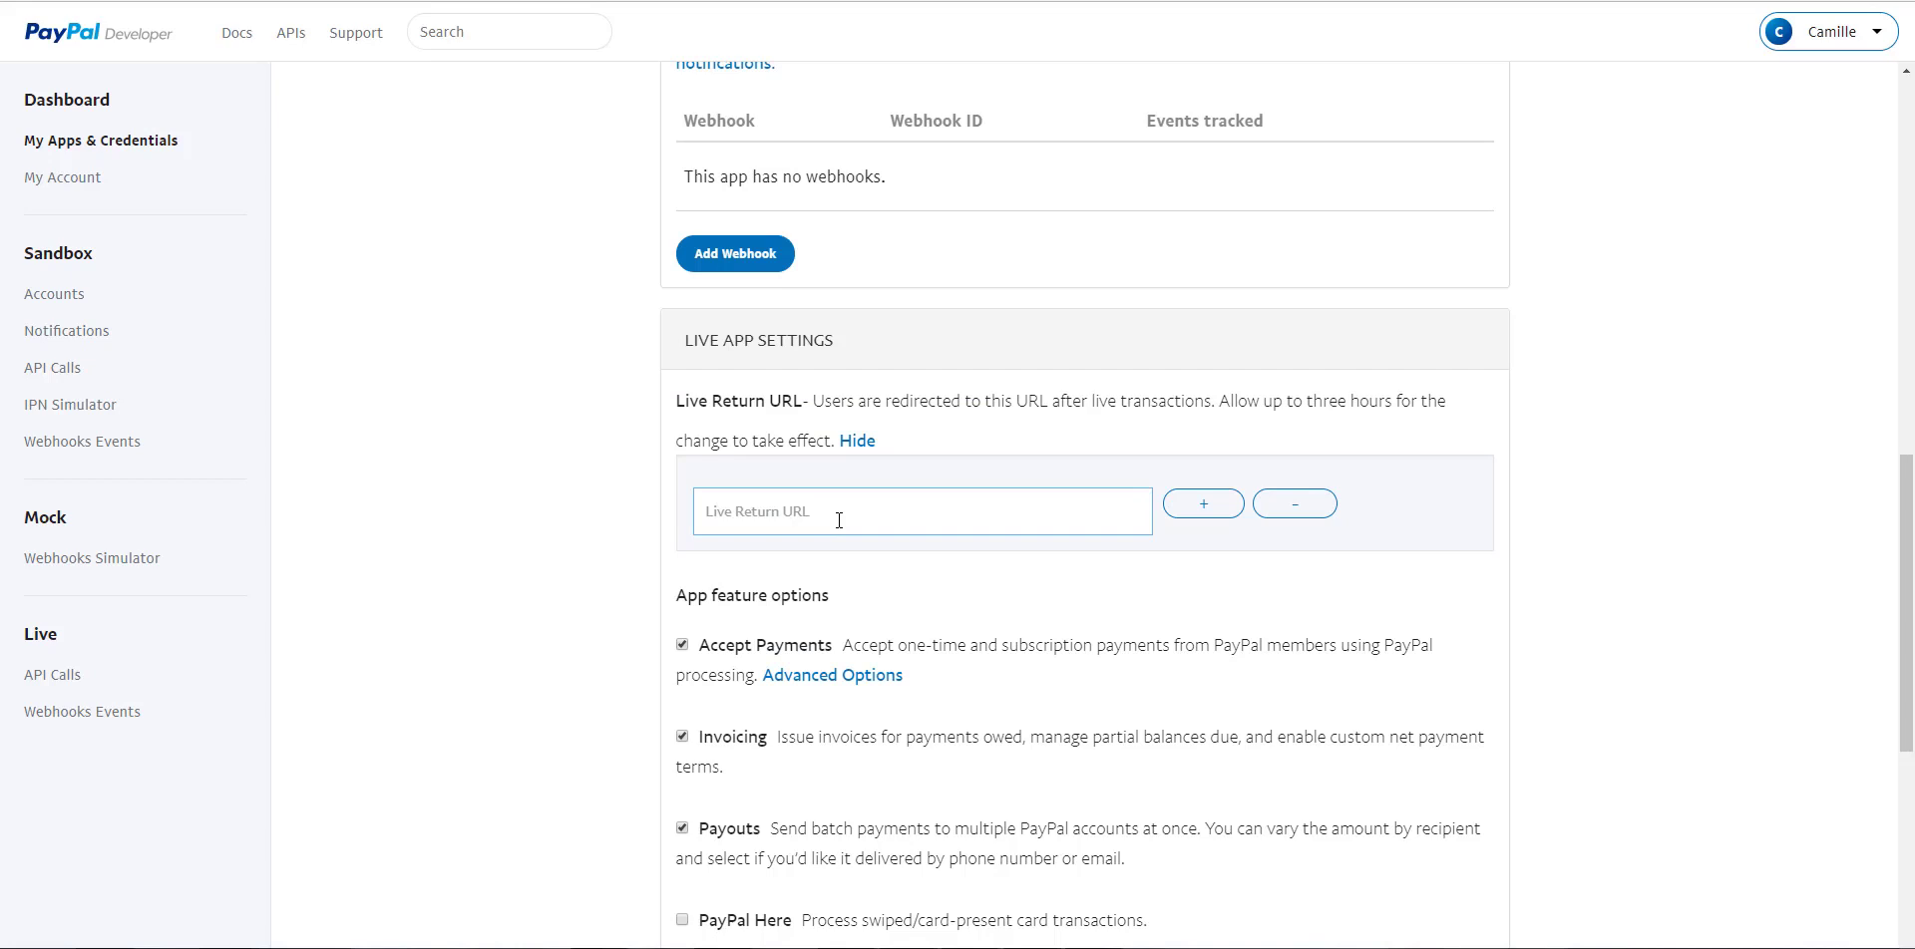
key(ctrl+v)
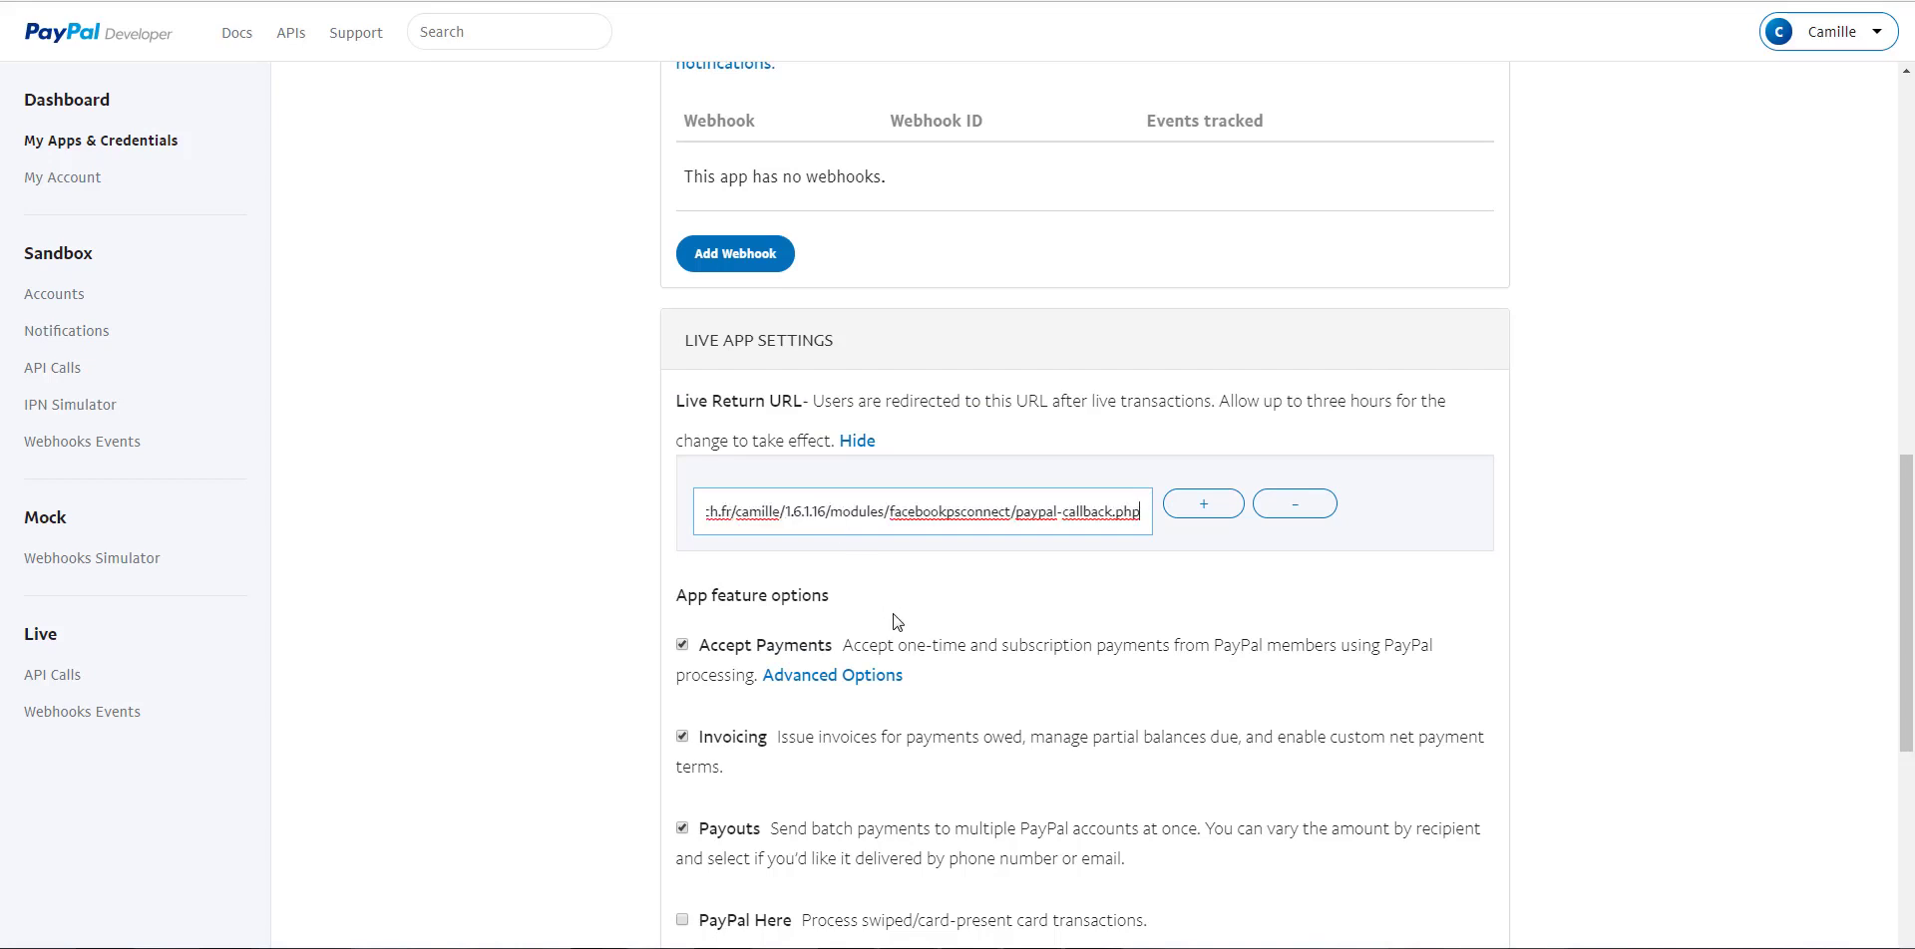
click(1606, 419)
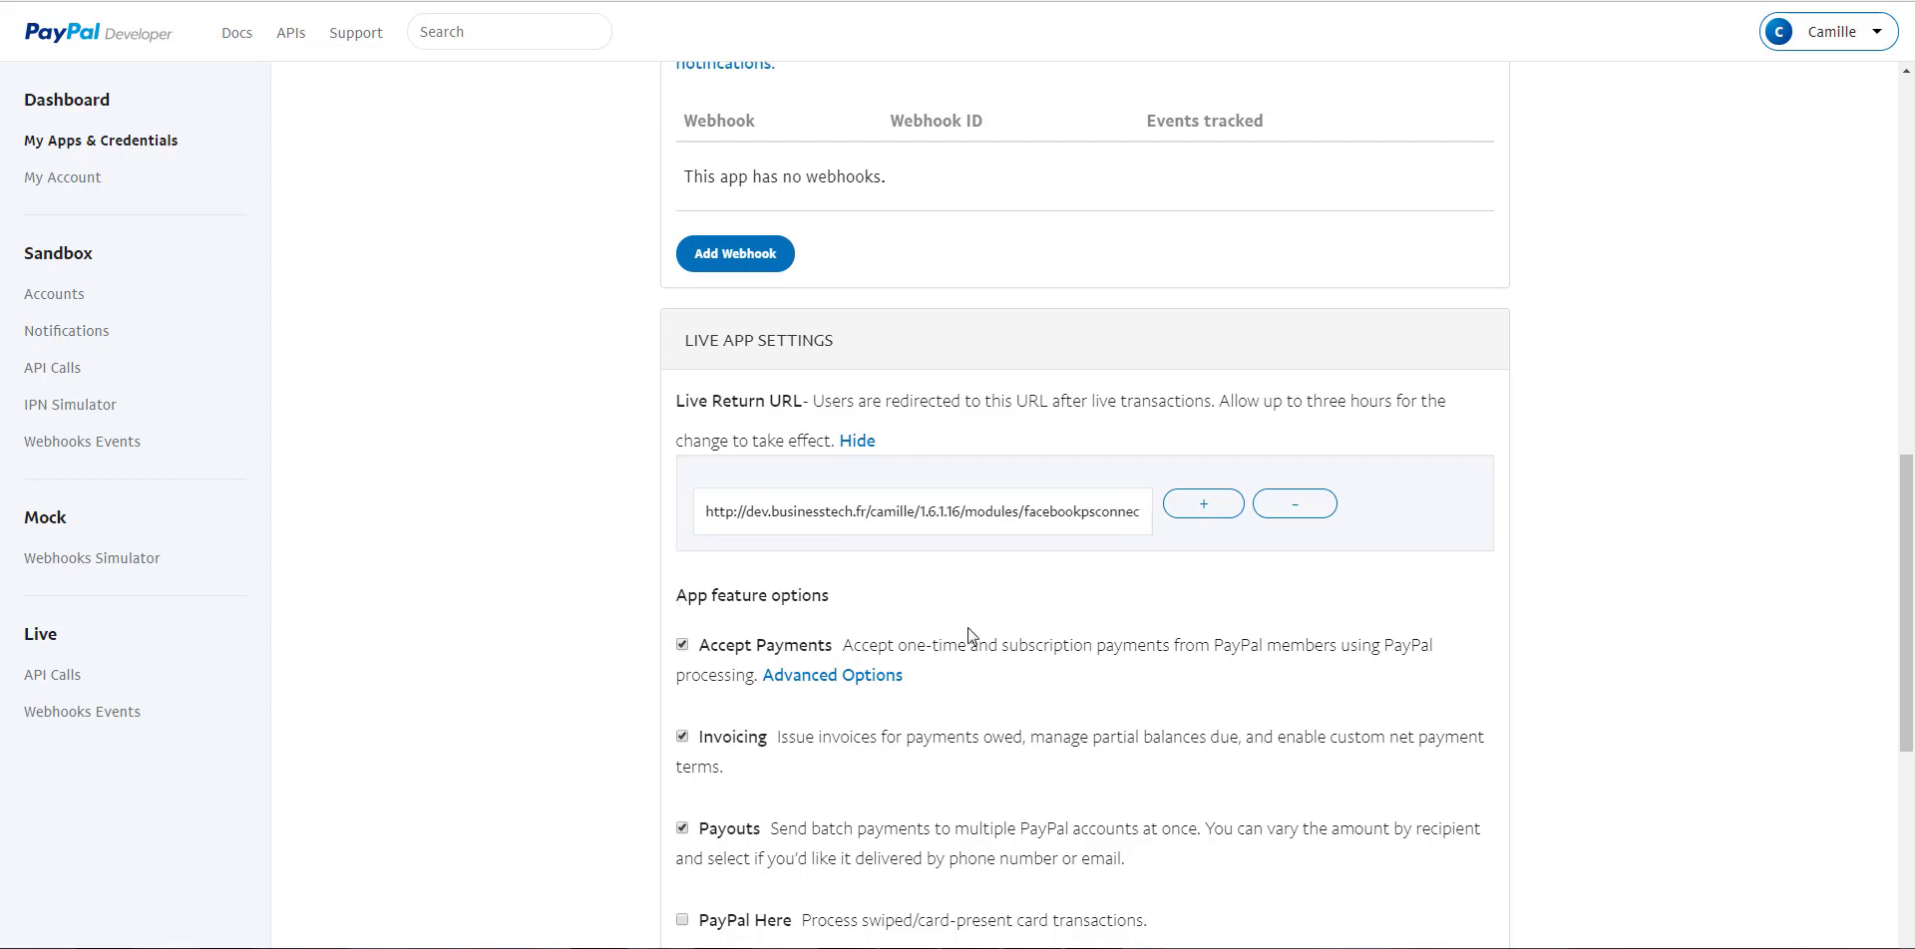
Enable the Log In with PayPal feature for the app
scroll(978, 475, down, 3)
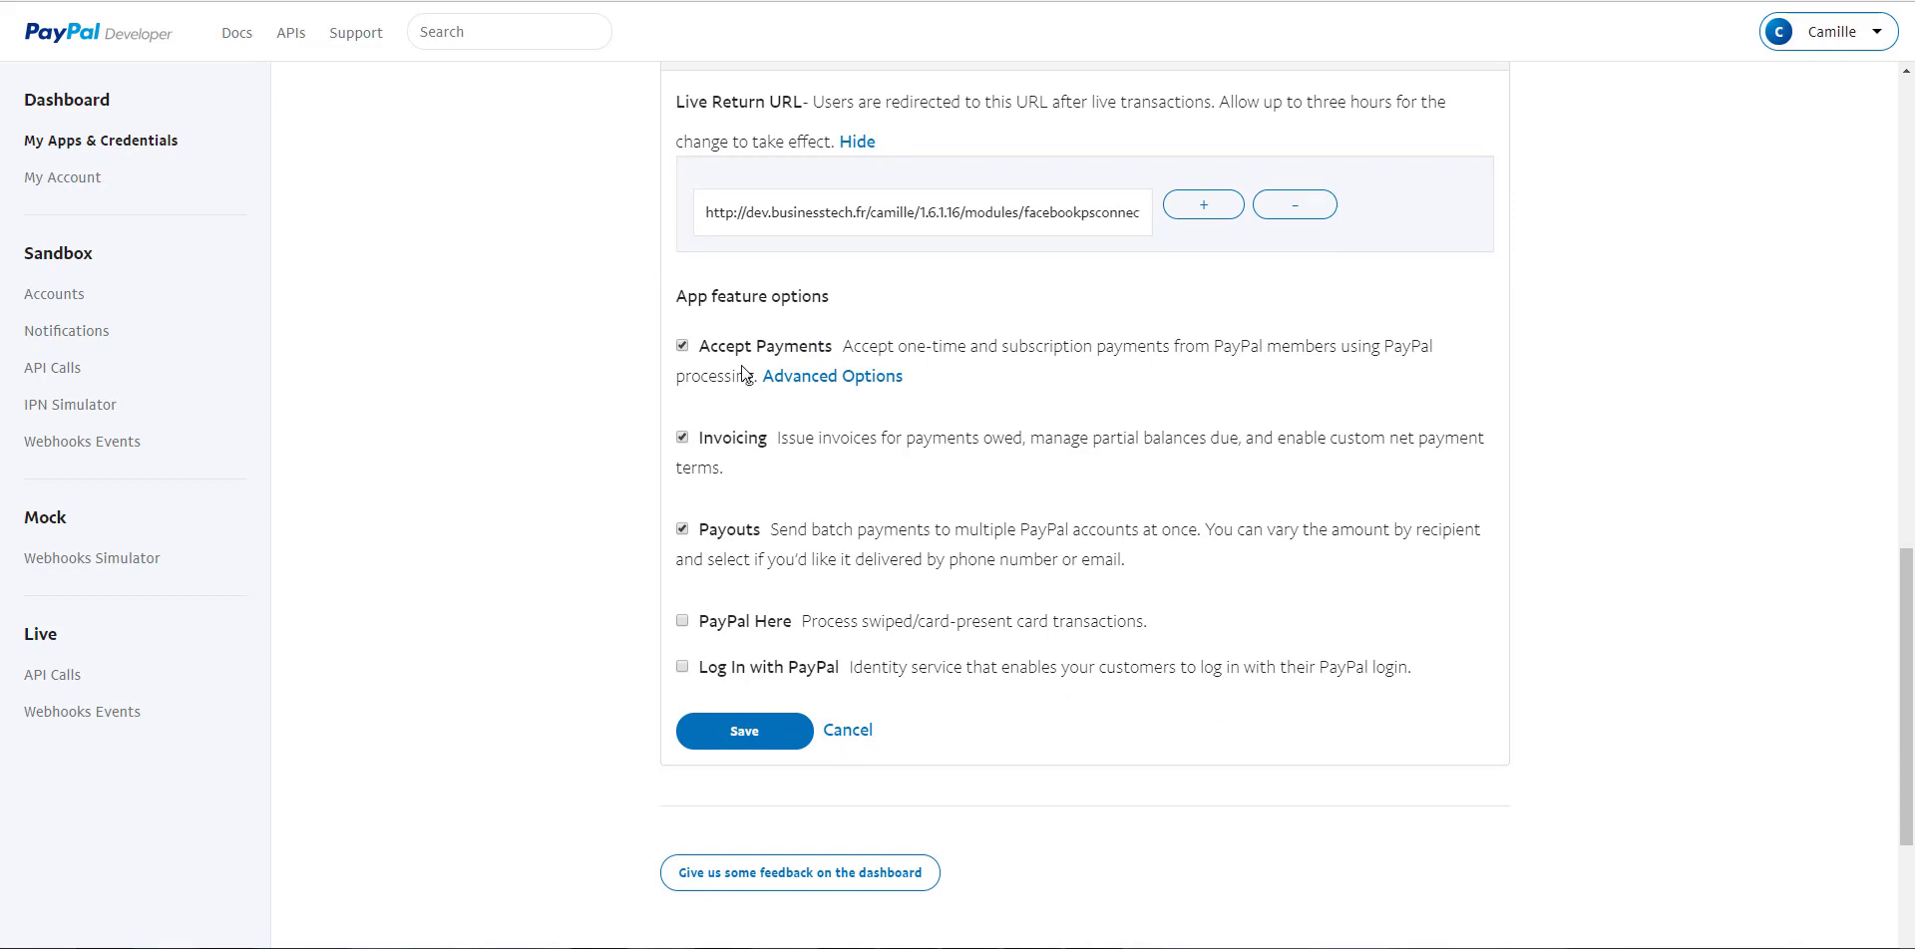
scroll(740, 374, up, 1)
click(682, 707)
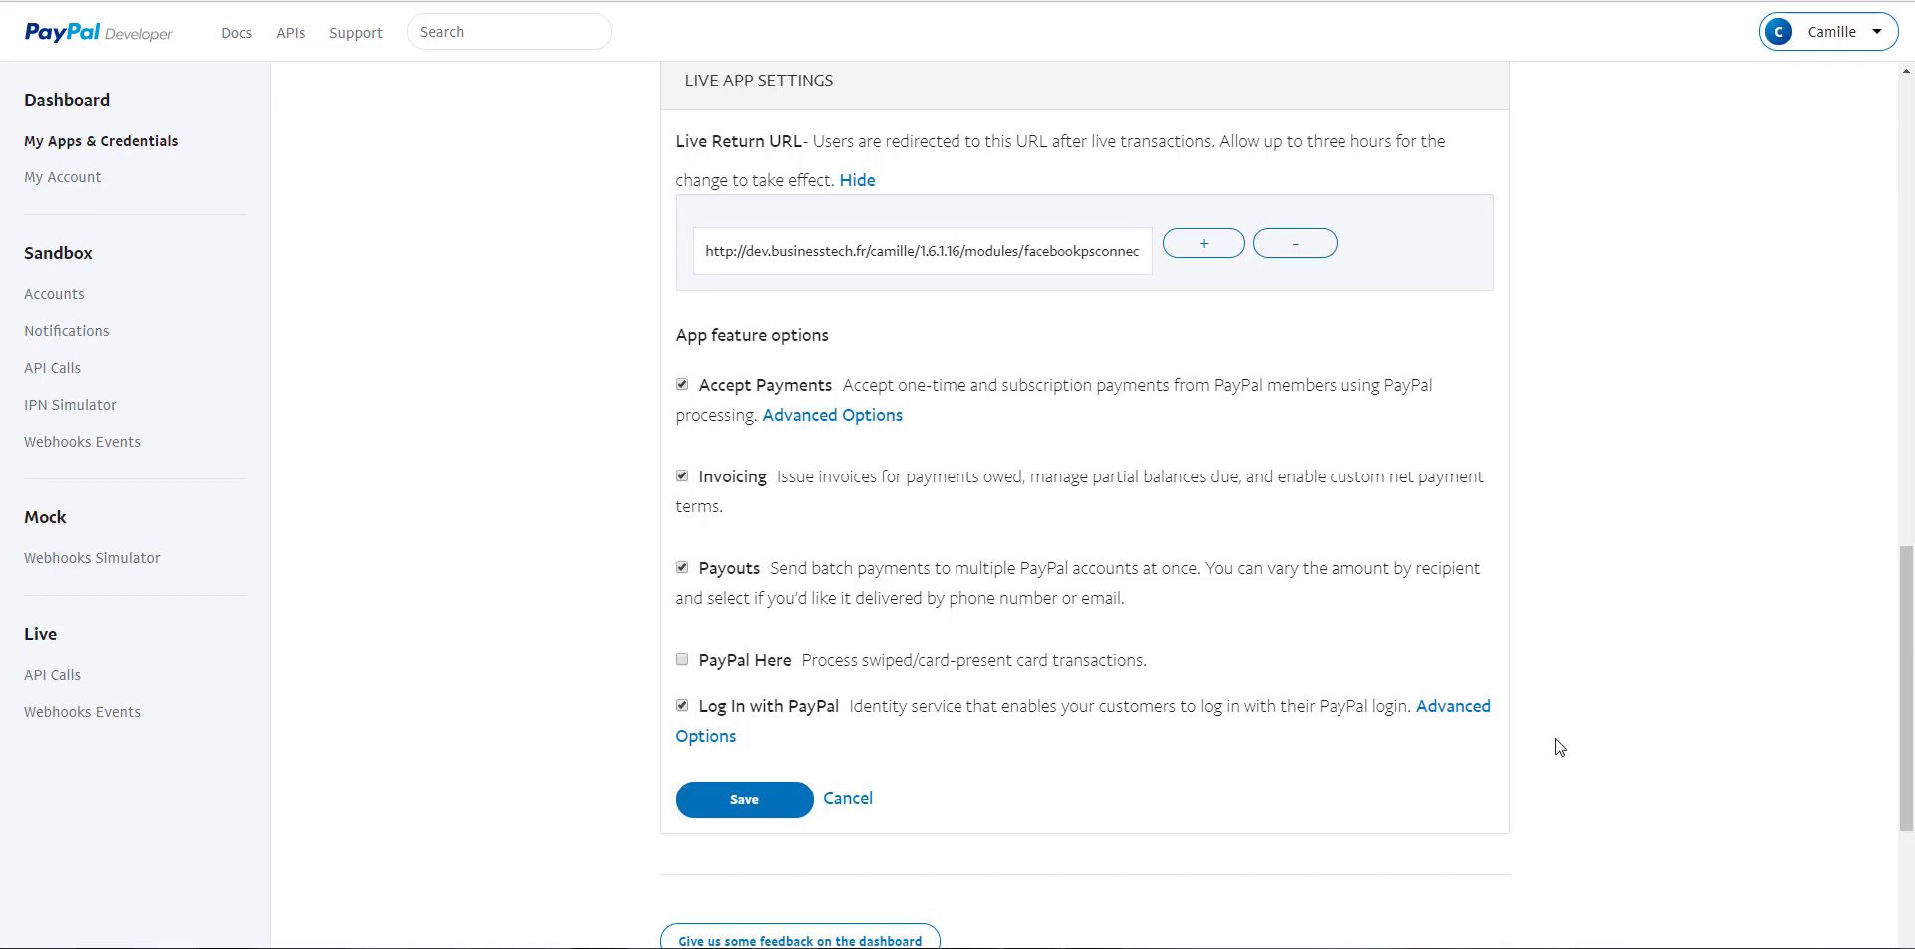
Expand the Log In with PayPal advanced options and focus the Privacy policy URL field
click(1482, 708)
scroll(1646, 669, down, 4)
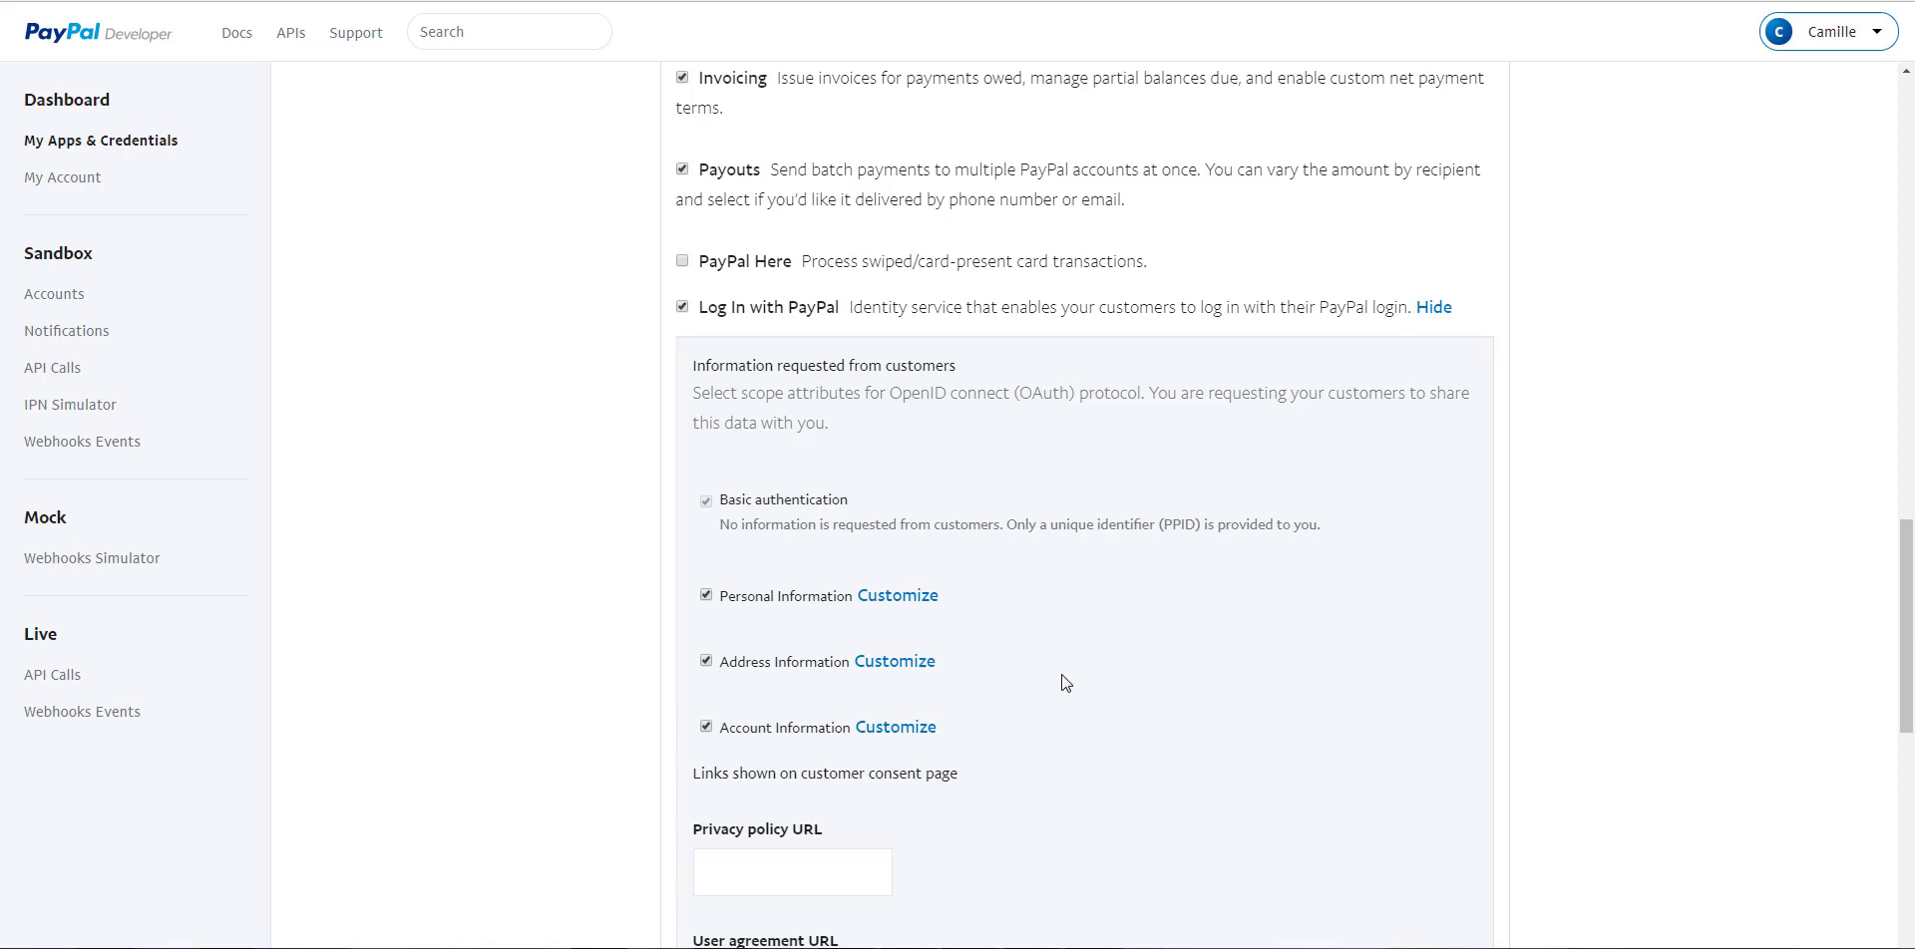
scroll(1065, 682, down, 1)
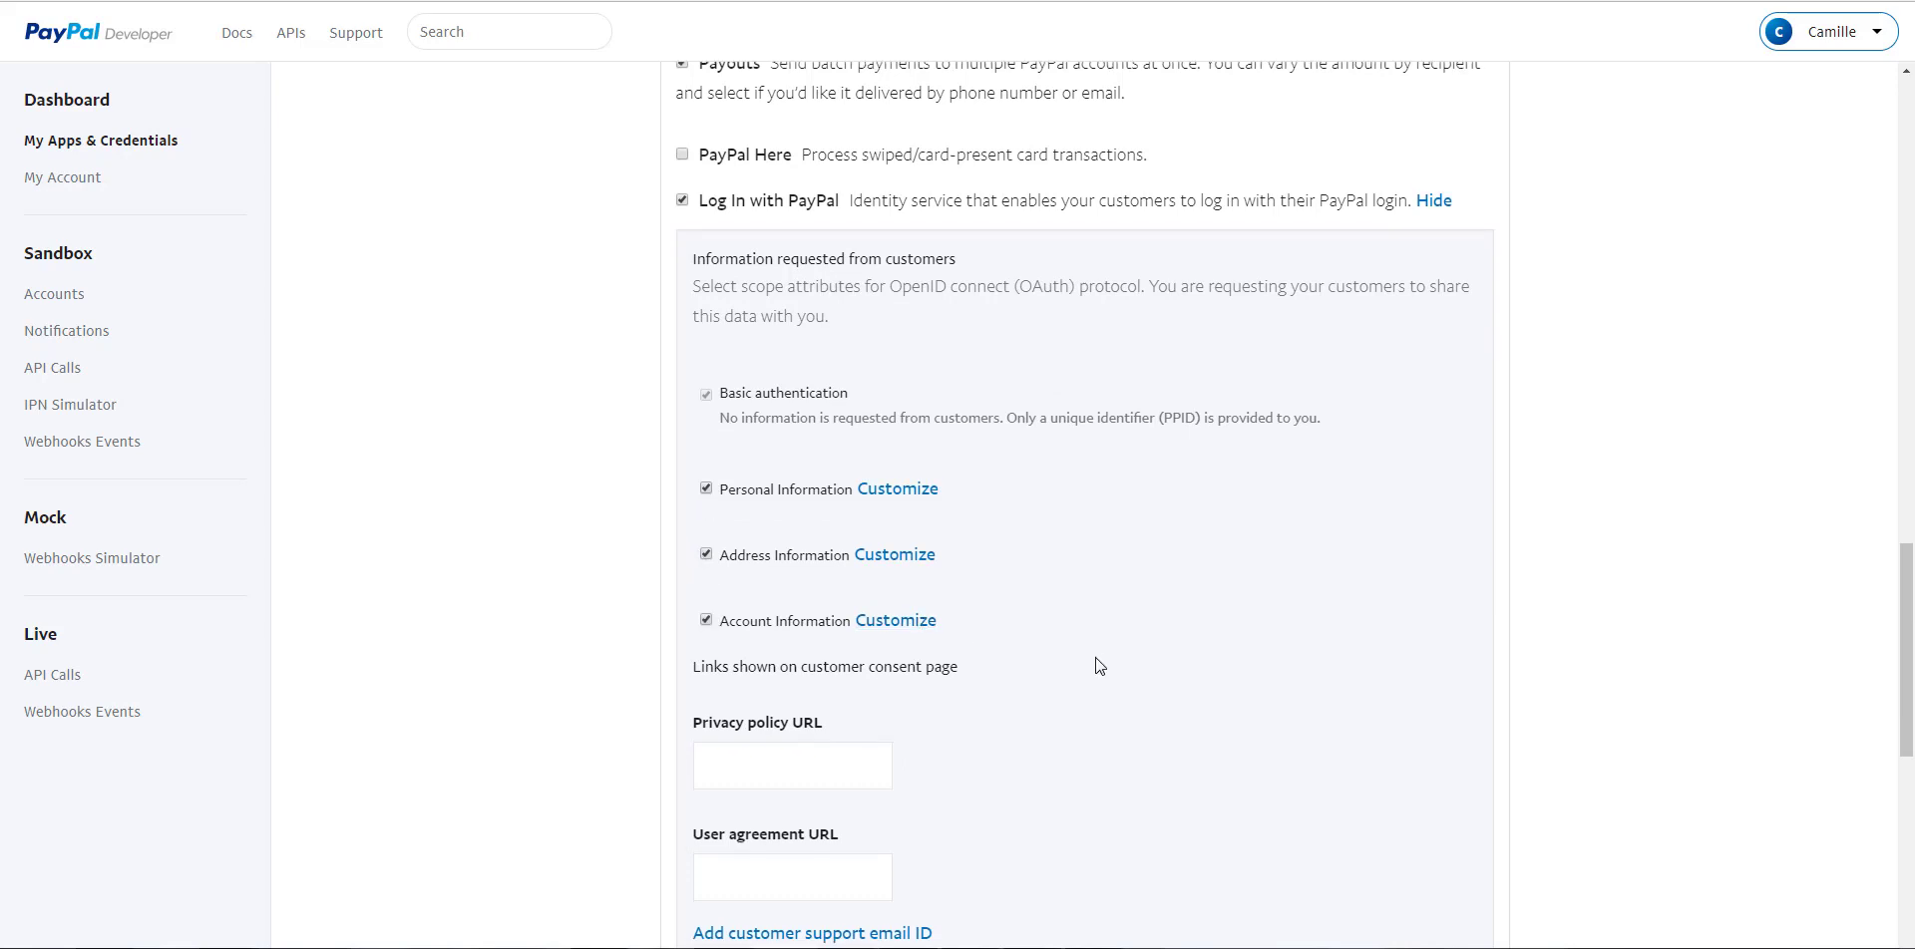
scroll(1097, 658, down, 2)
click(823, 577)
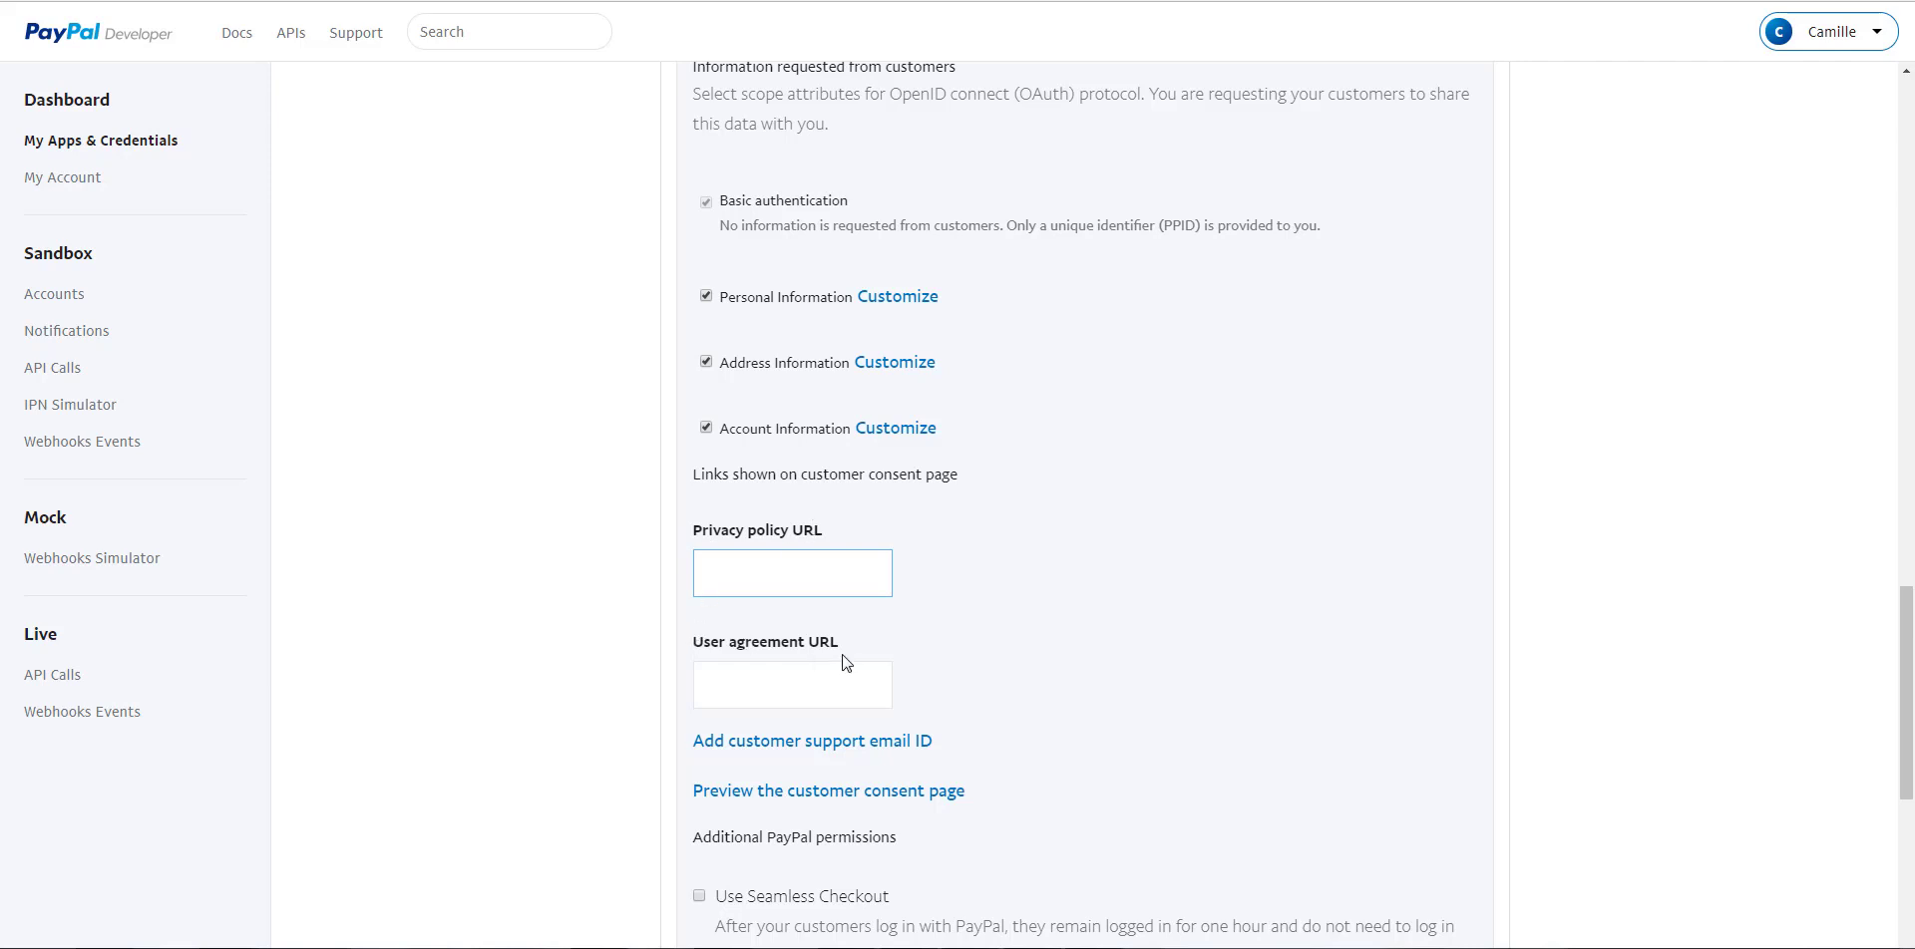
scroll(850, 662, down, 3)
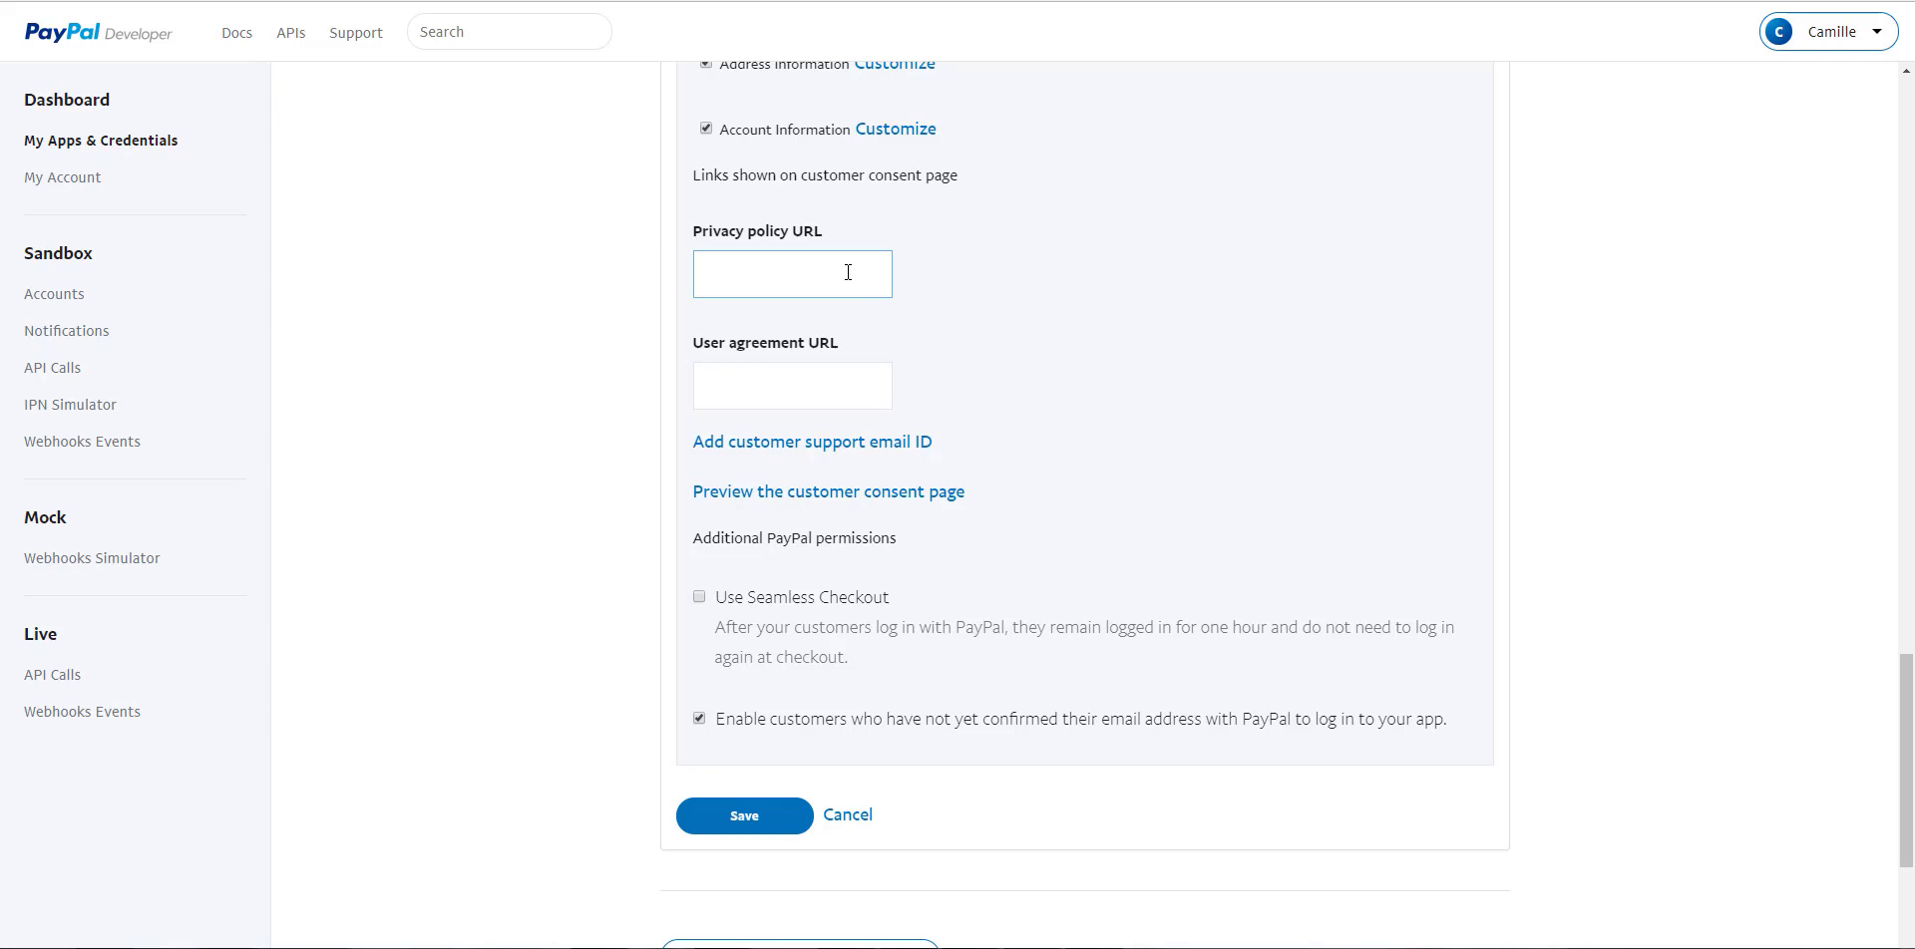
Paste the shop's terms page URL as both privacy policy and user agreement links, then save
scroll(1333, 539, up, 2)
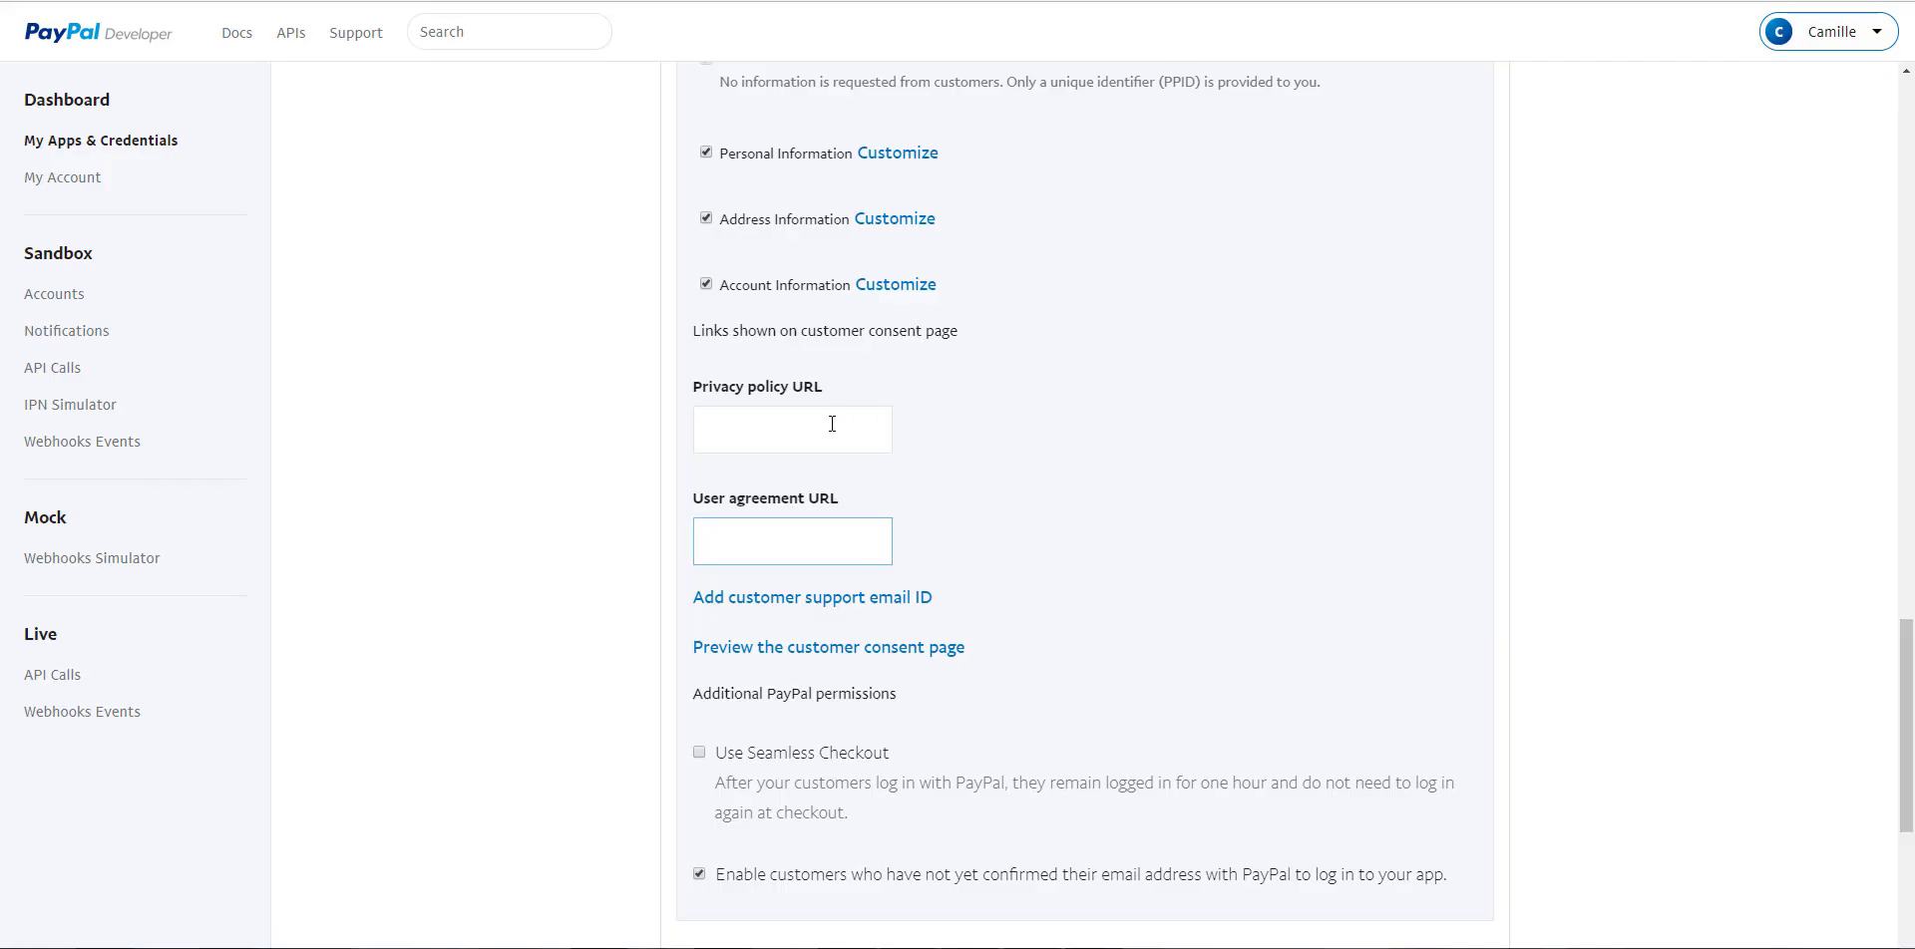
click(832, 424)
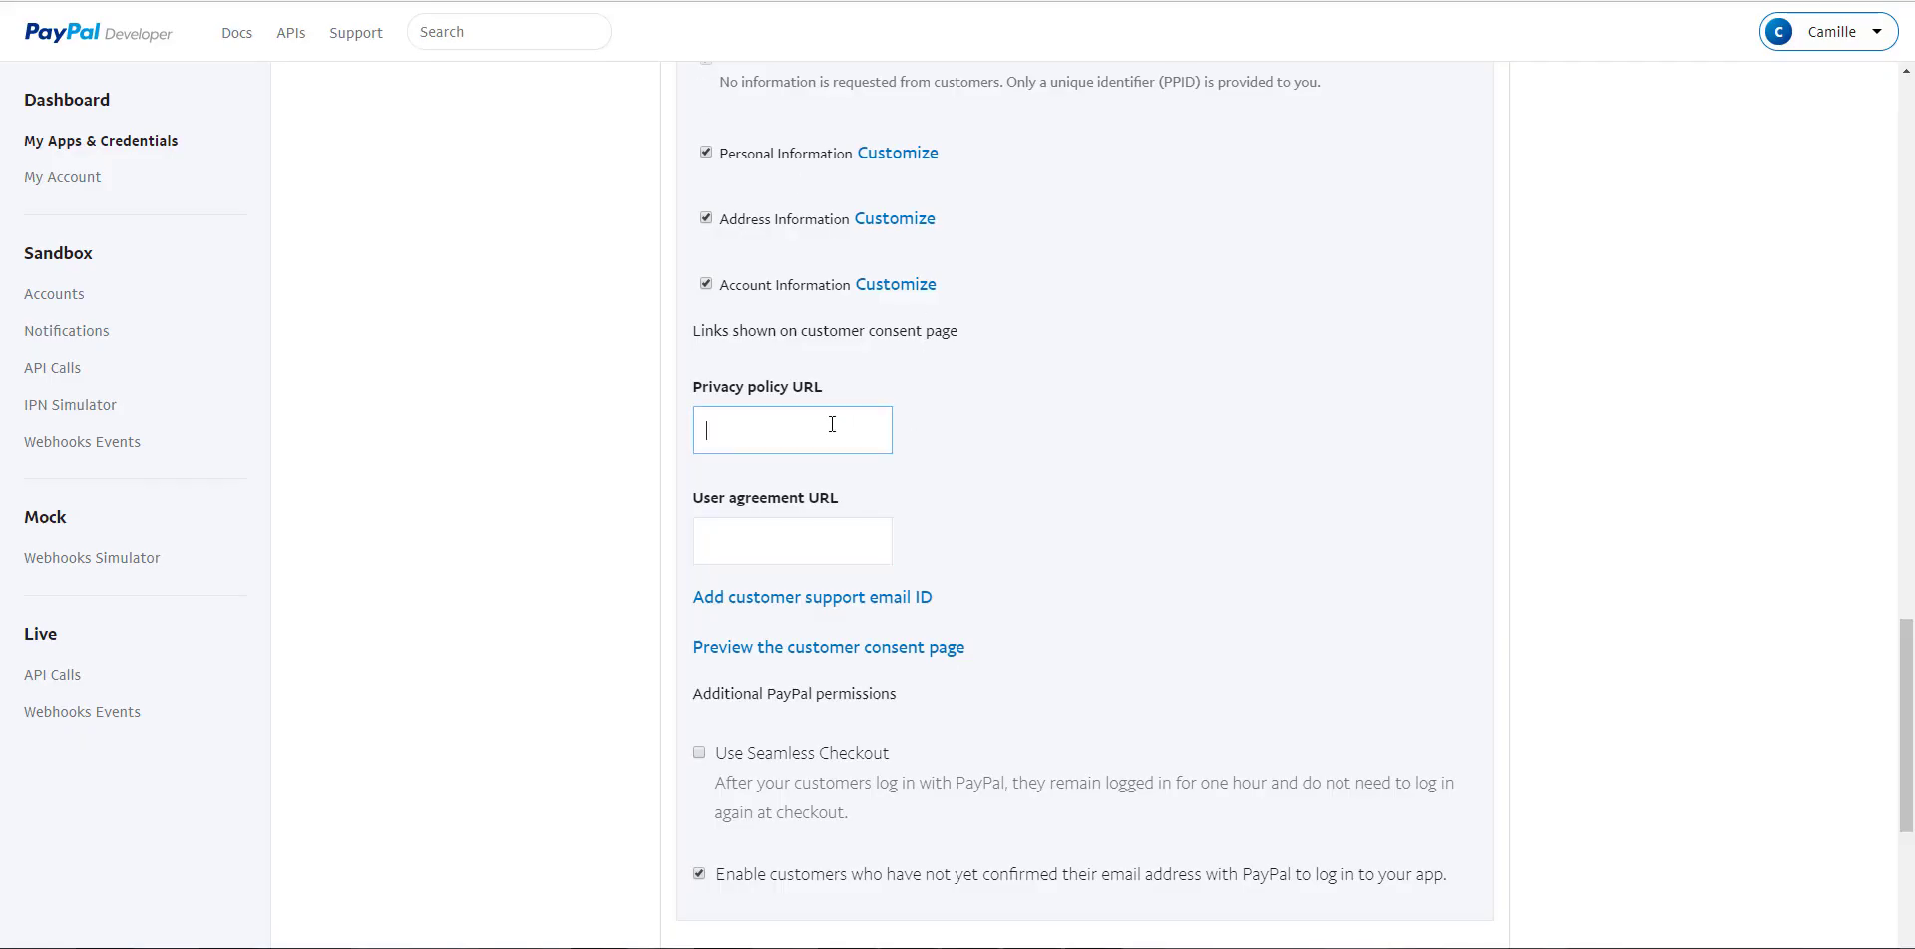
key(ctrl+v)
click(813, 540)
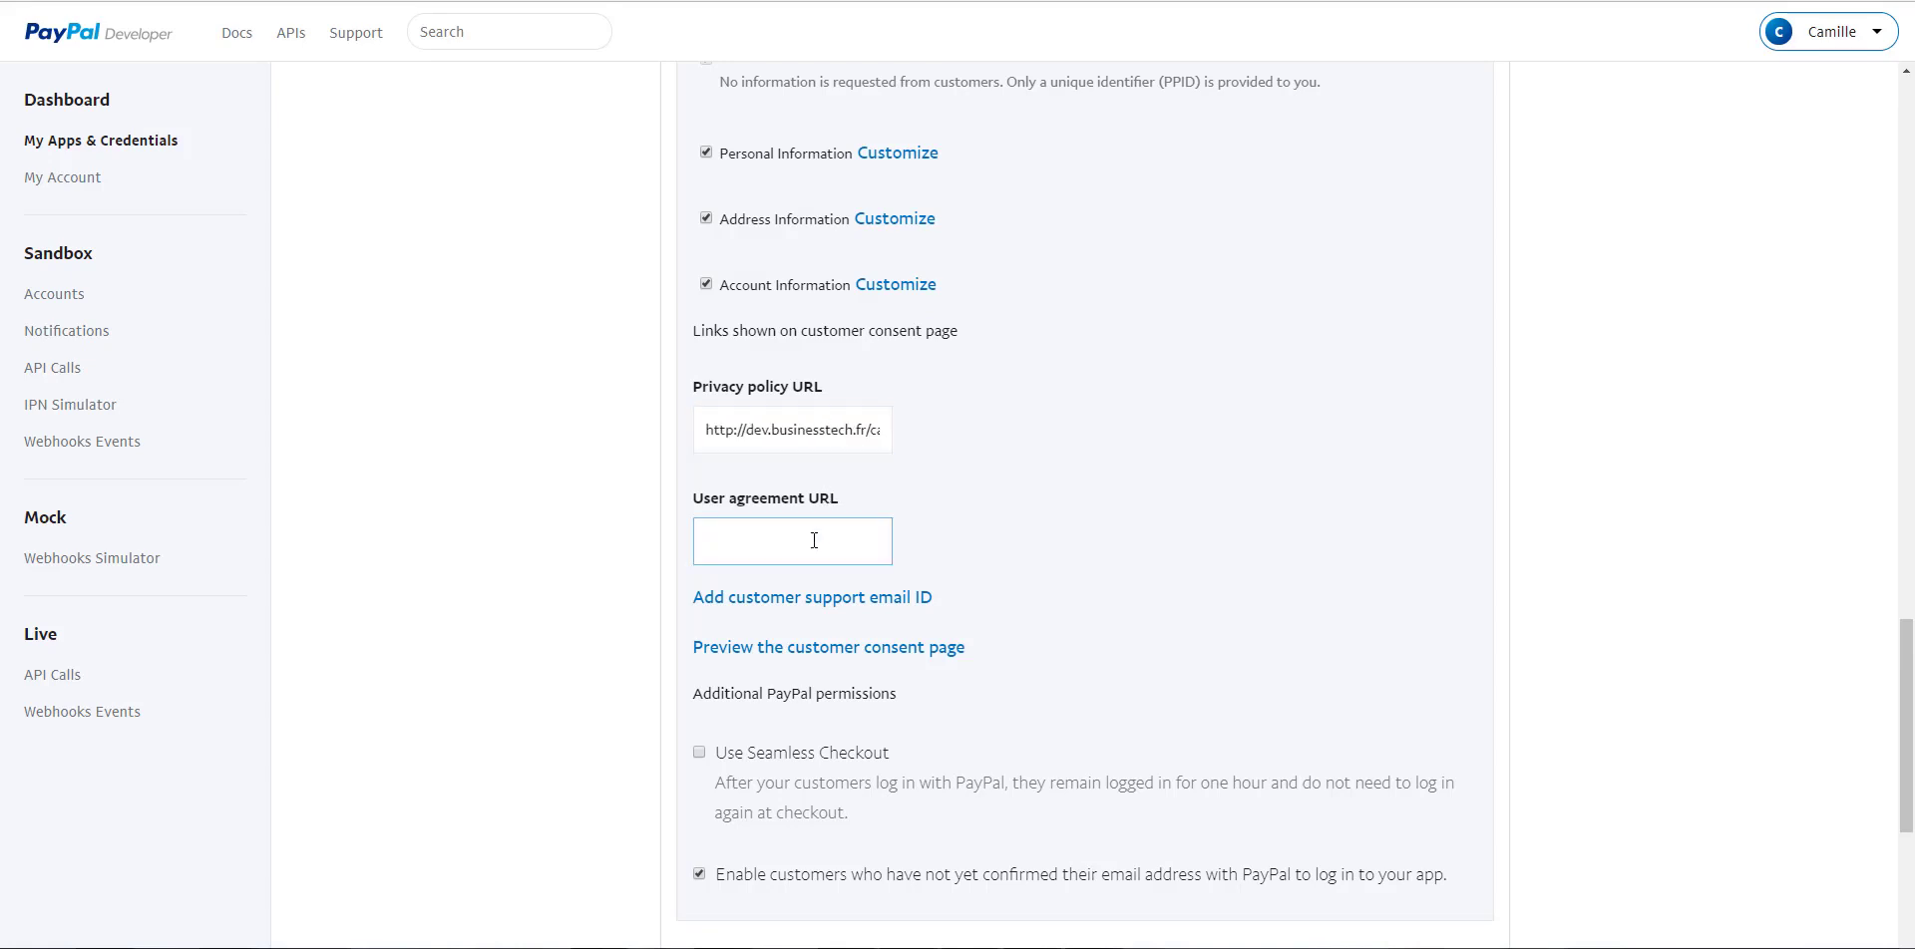
key(ctrl+v)
click(888, 385)
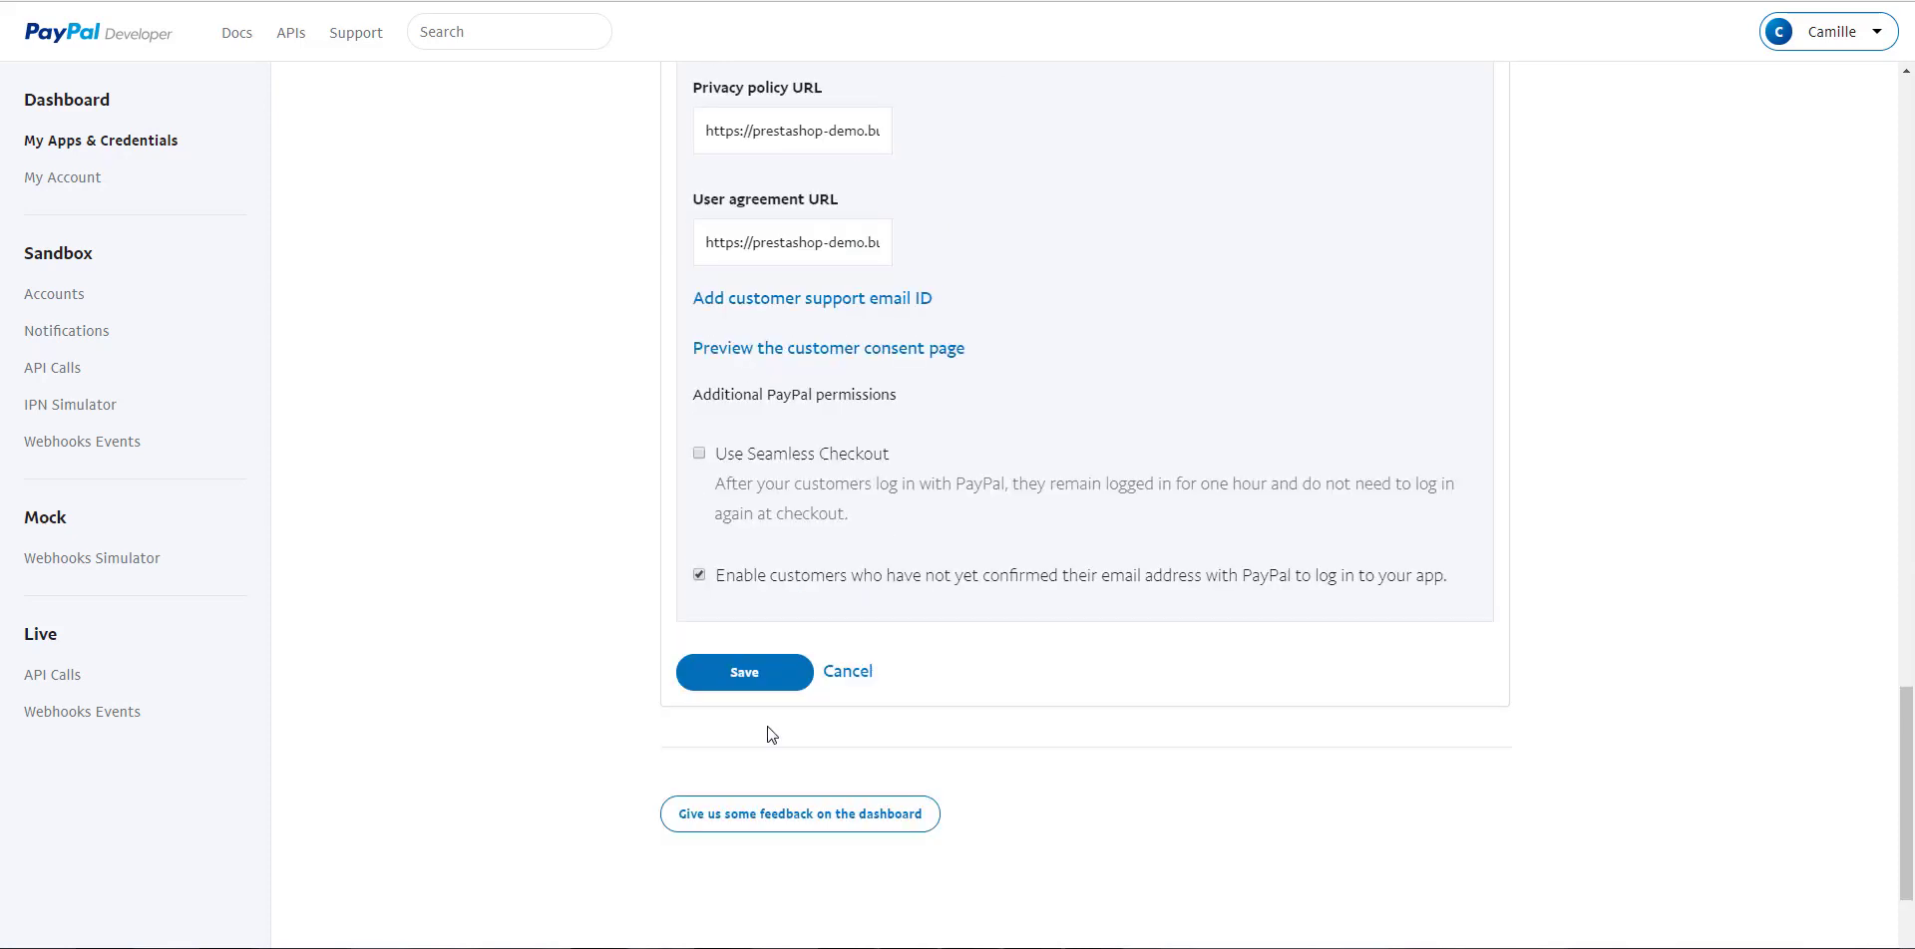
click(756, 684)
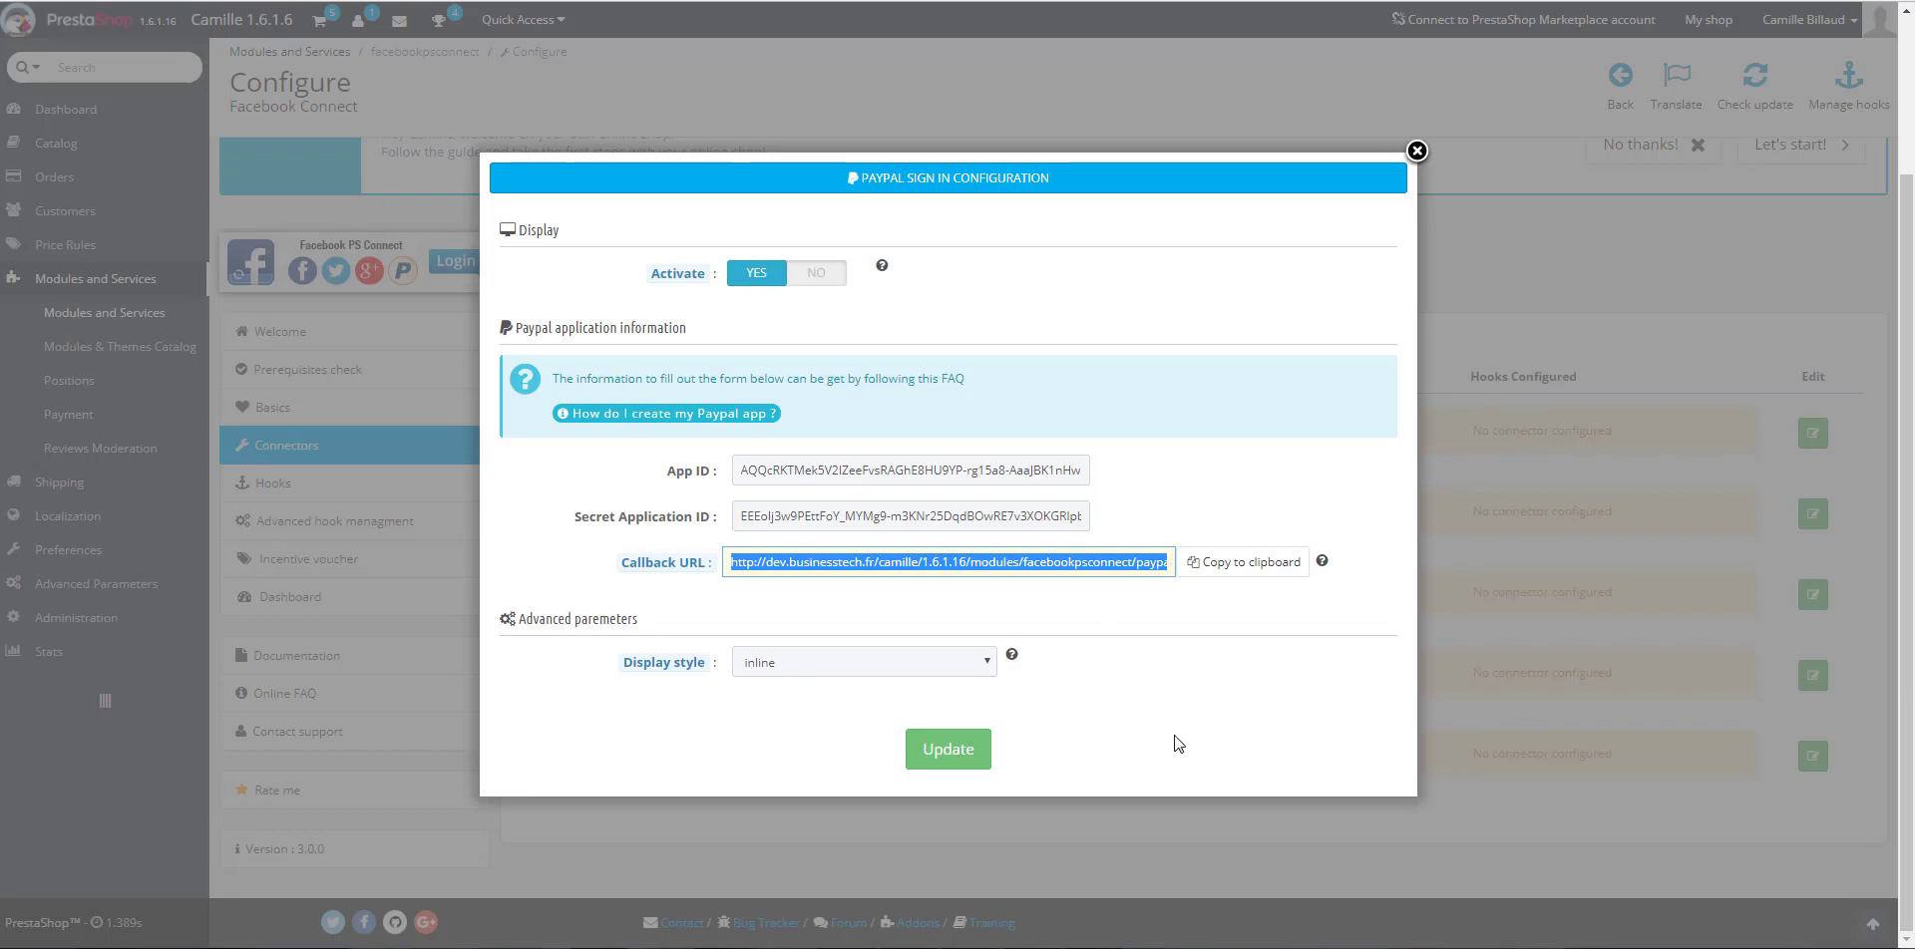
Update the PayPal Sign In configuration and dismiss the Settings updated message
click(948, 753)
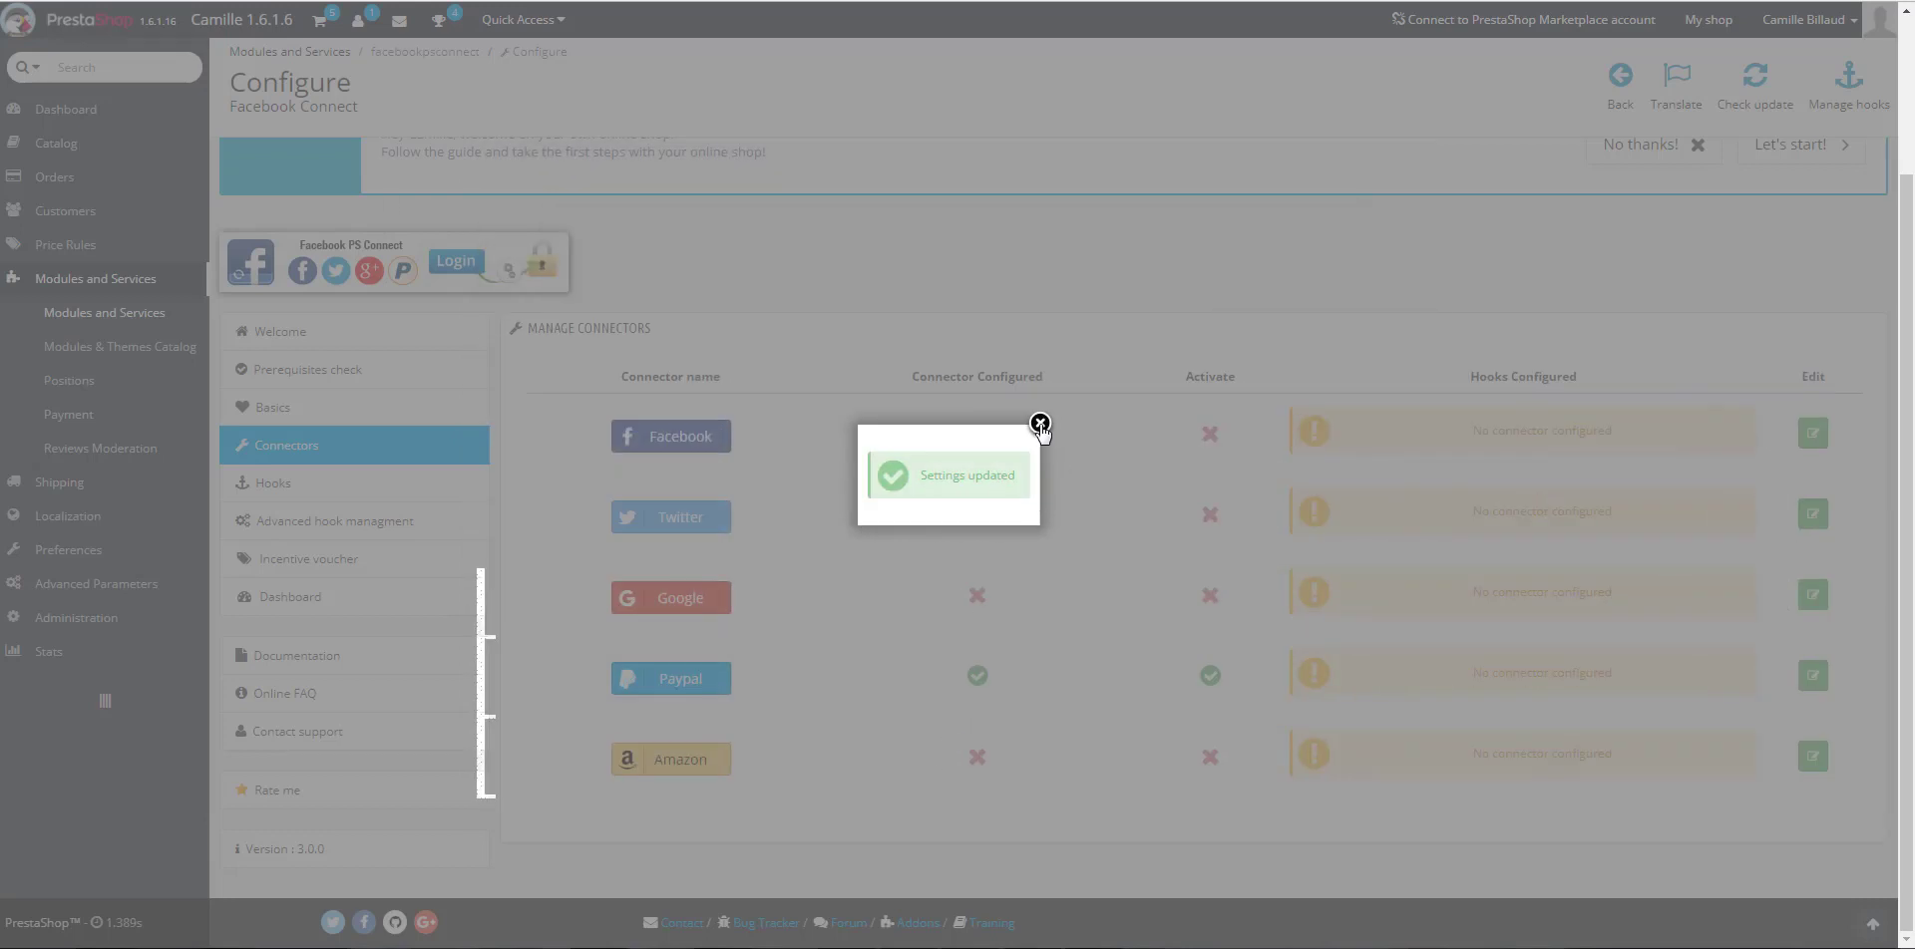
click(1039, 425)
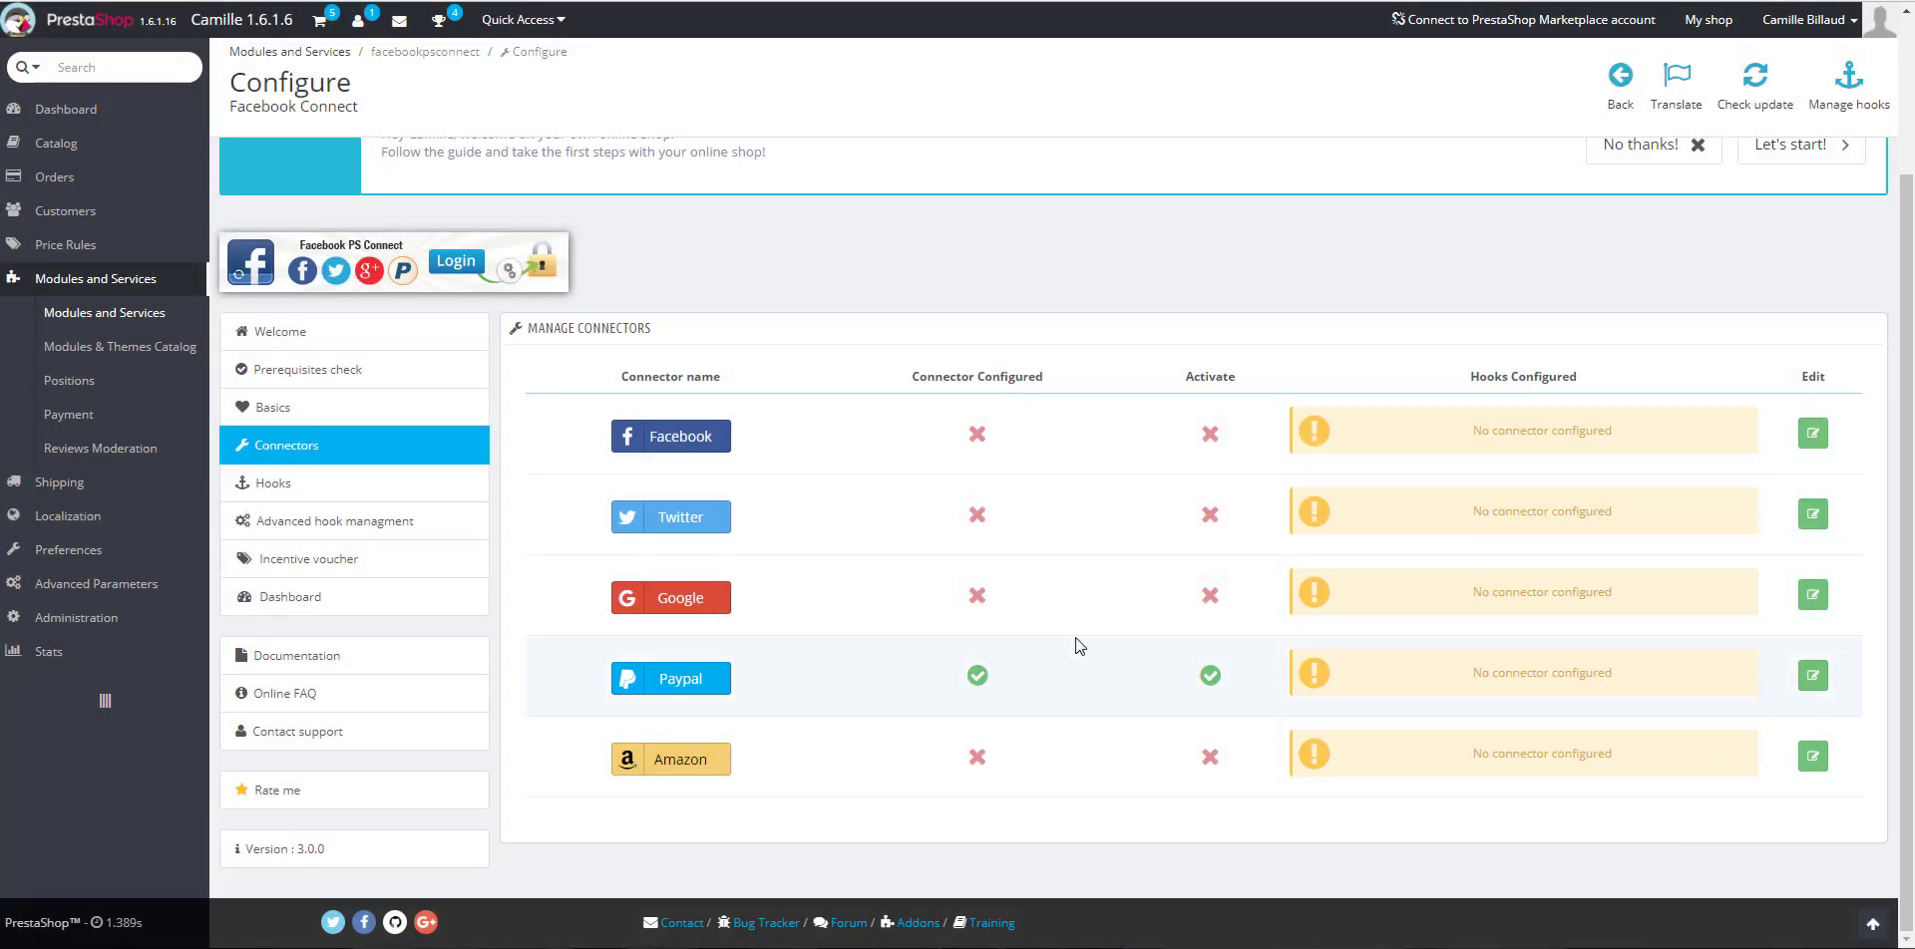
Add Paypal sign in to the Authentication page hook's active connectors and update it
mouse_move(59, 482)
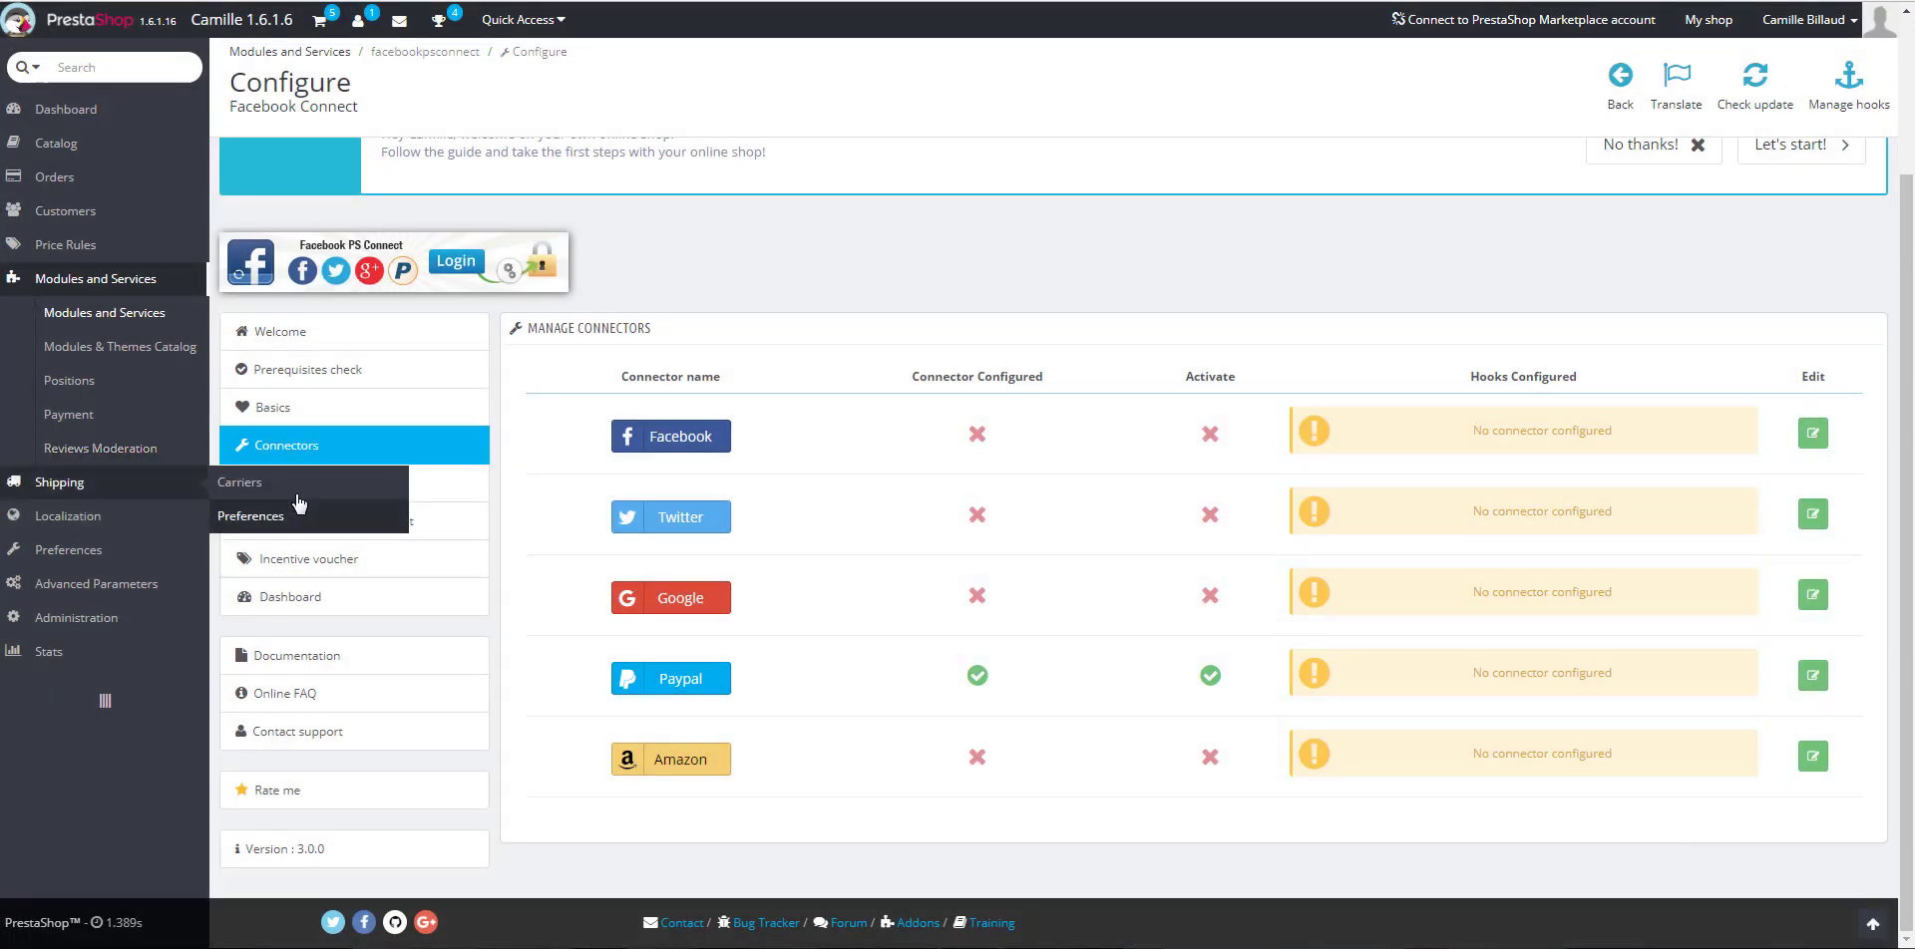
click(414, 489)
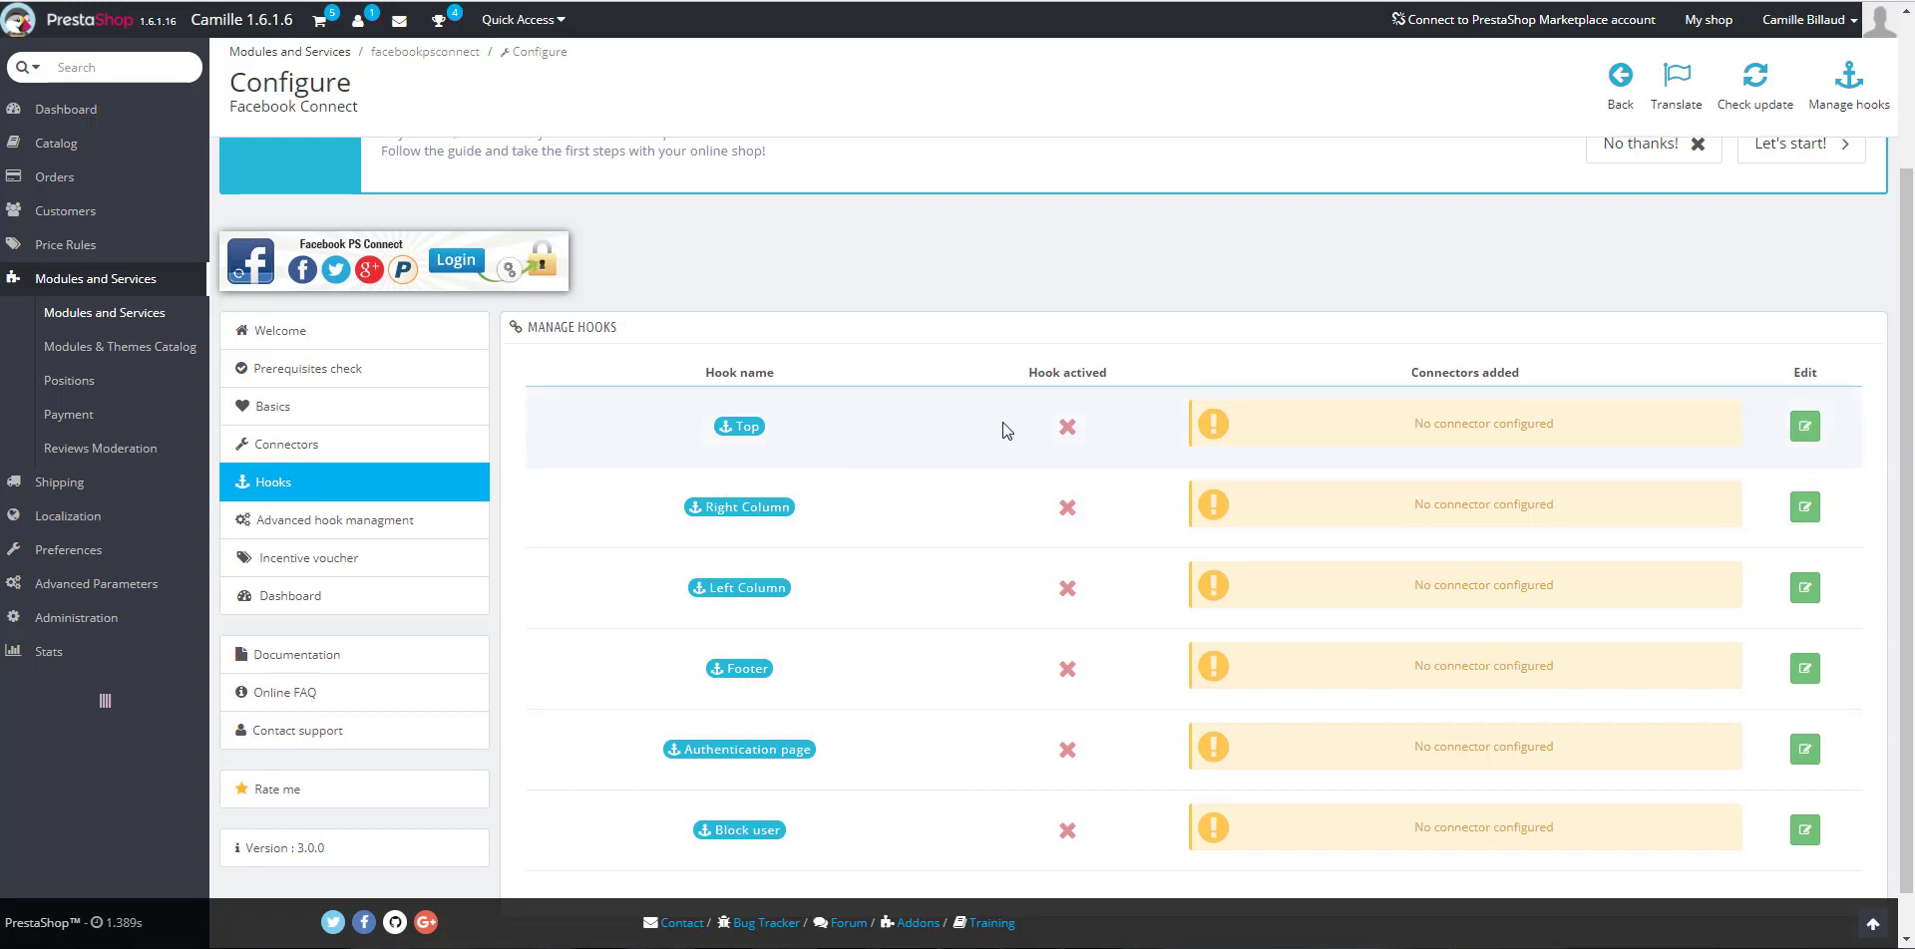
scroll(729, 718, down, 1)
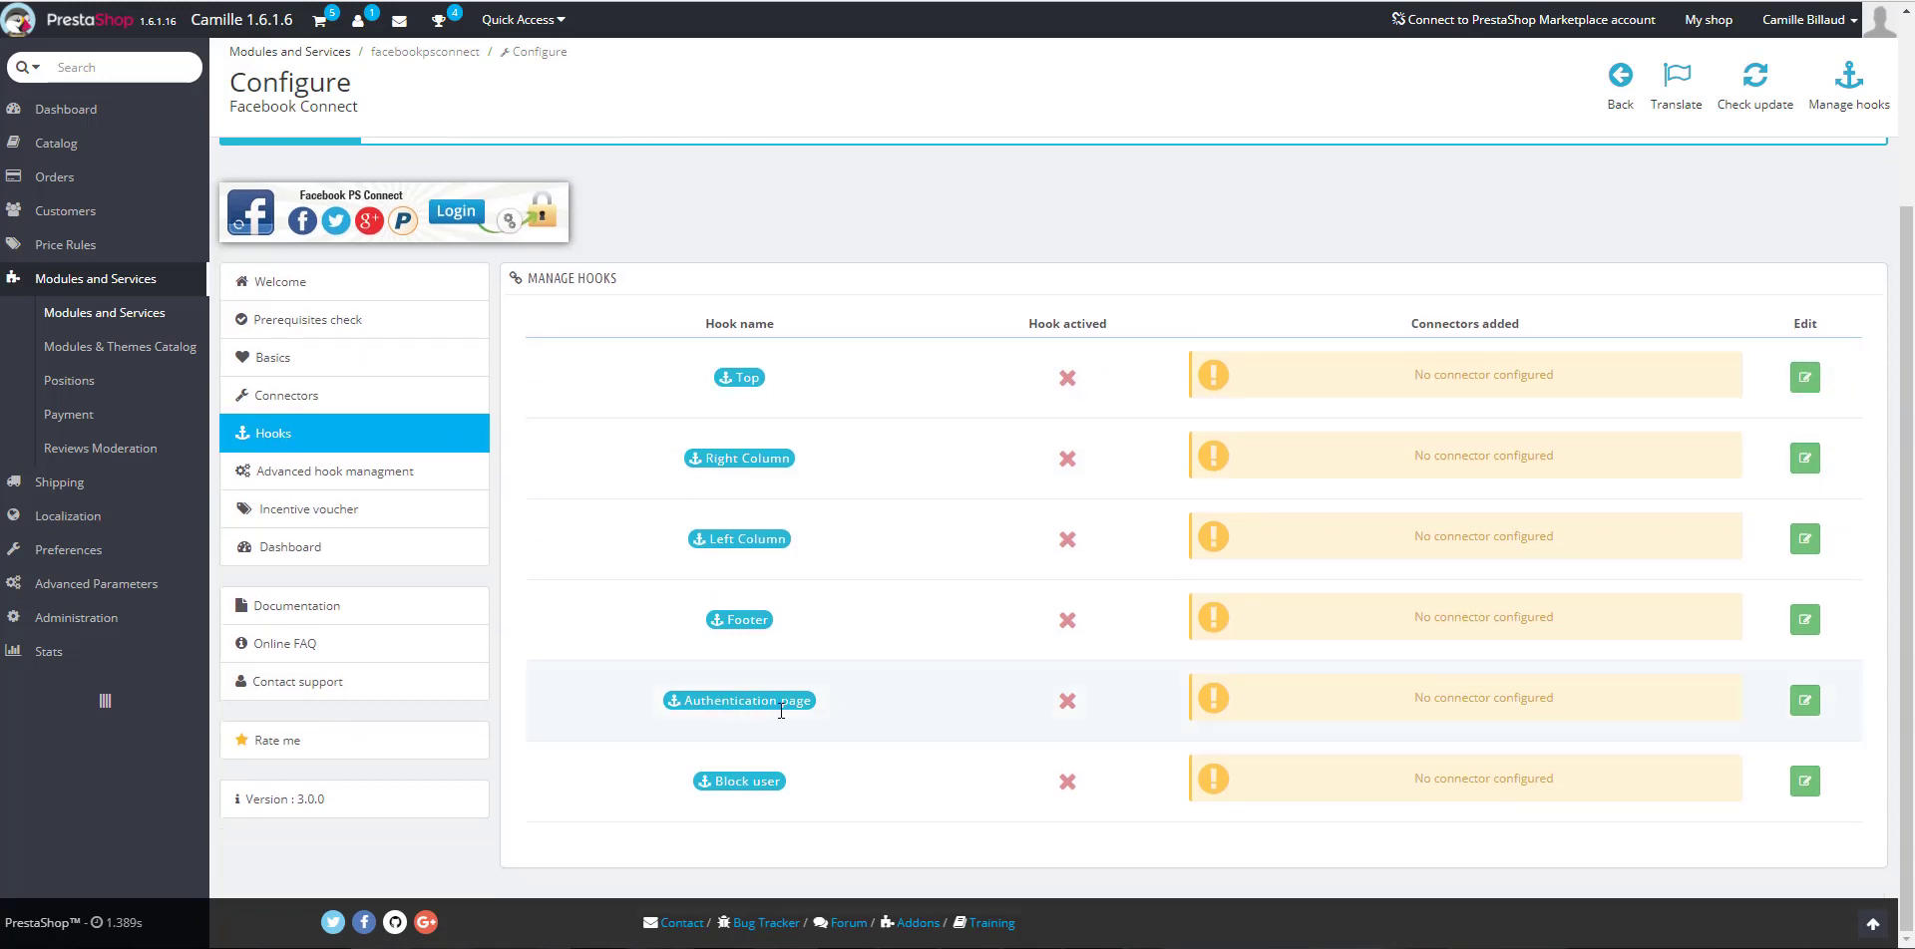
click(1805, 702)
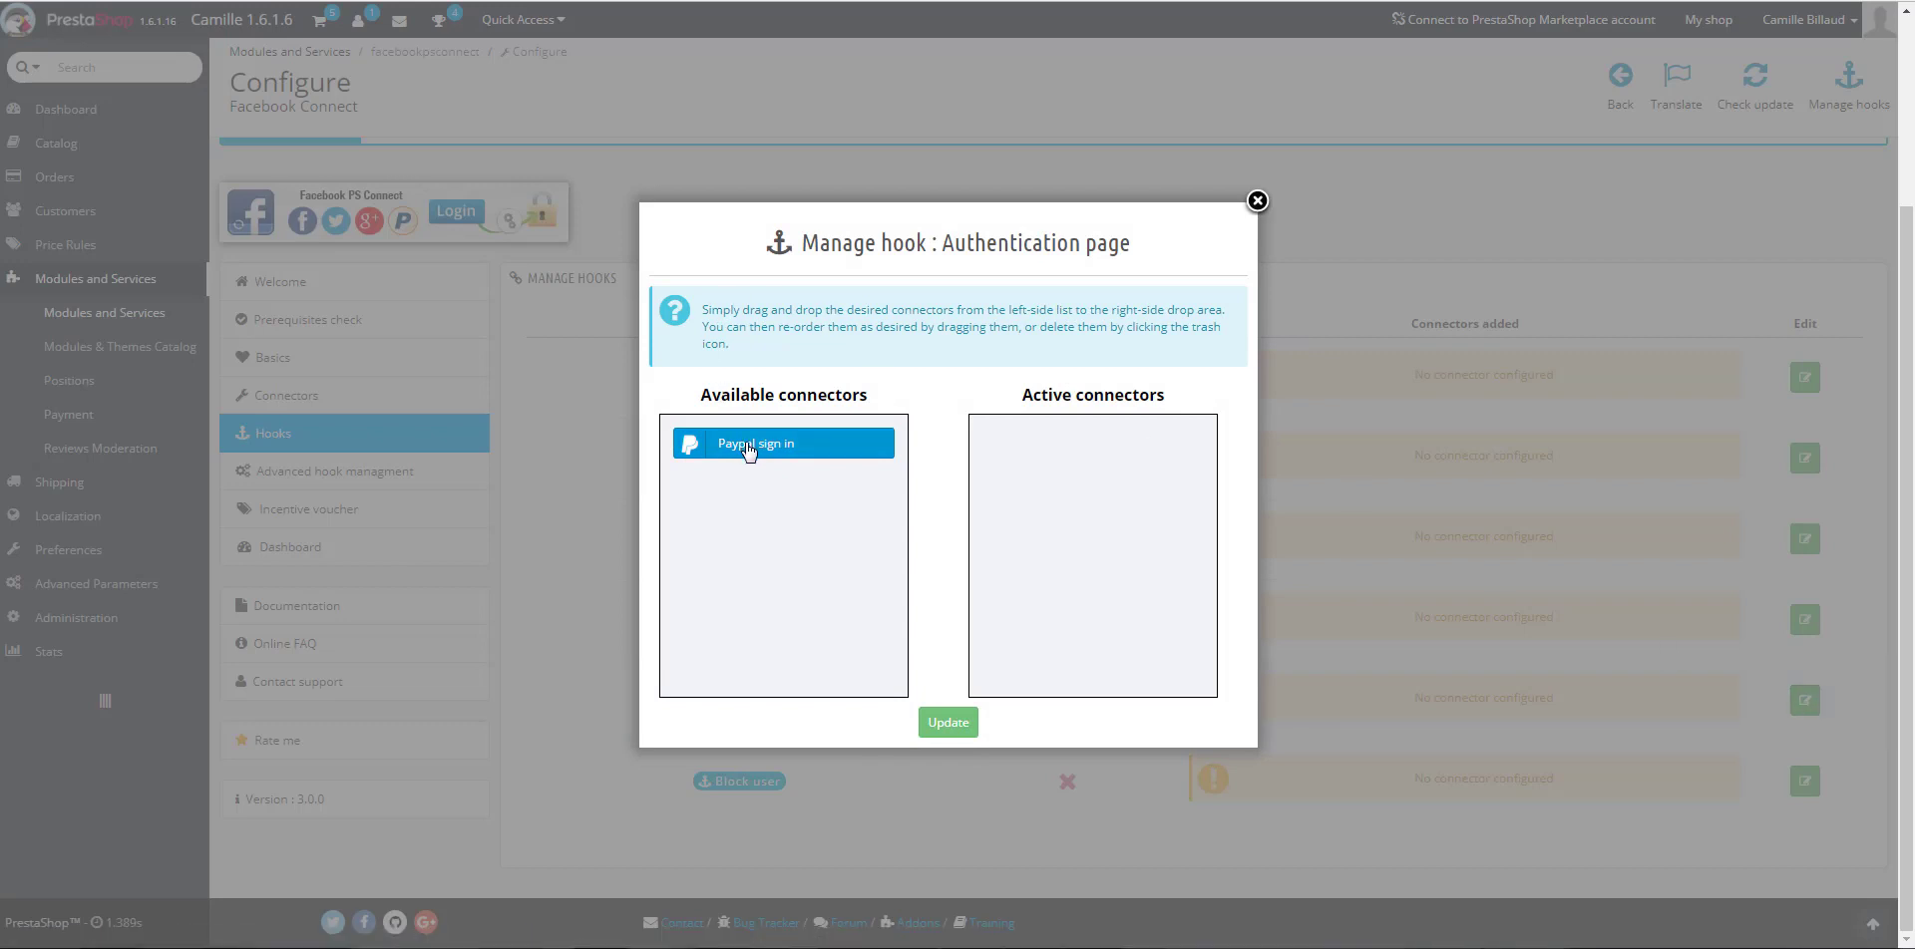
drag(749, 451, 1065, 469)
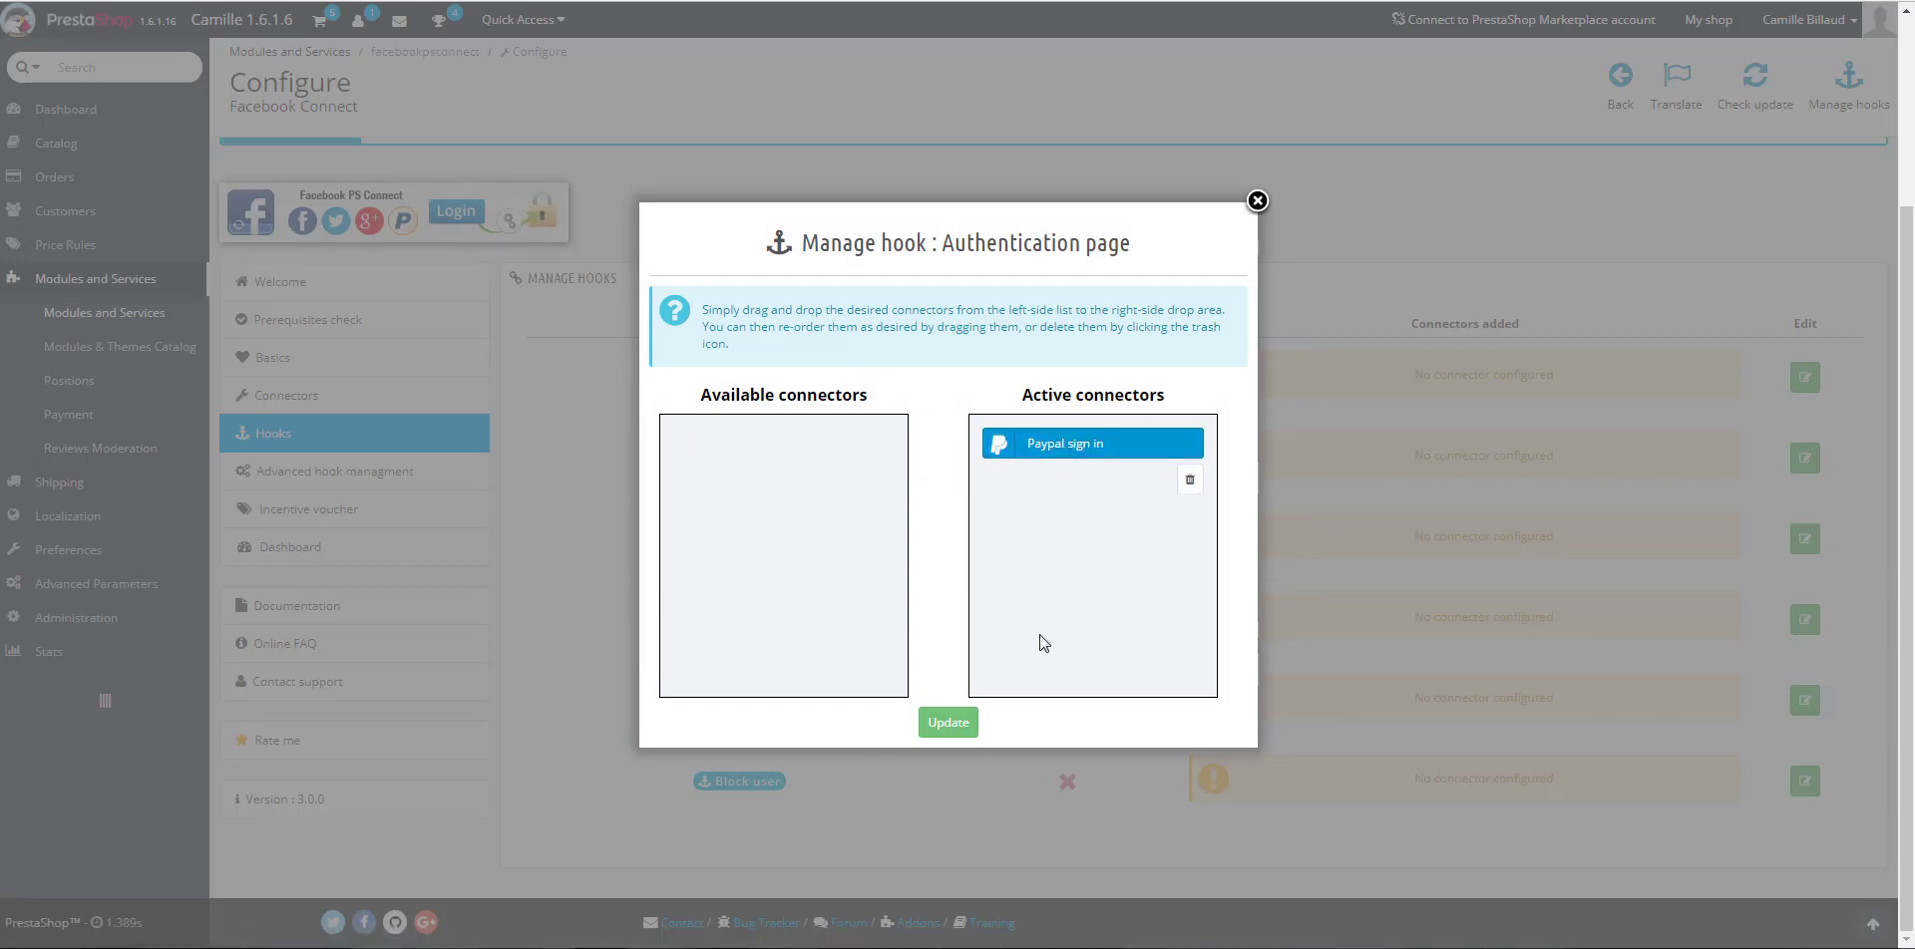
click(946, 723)
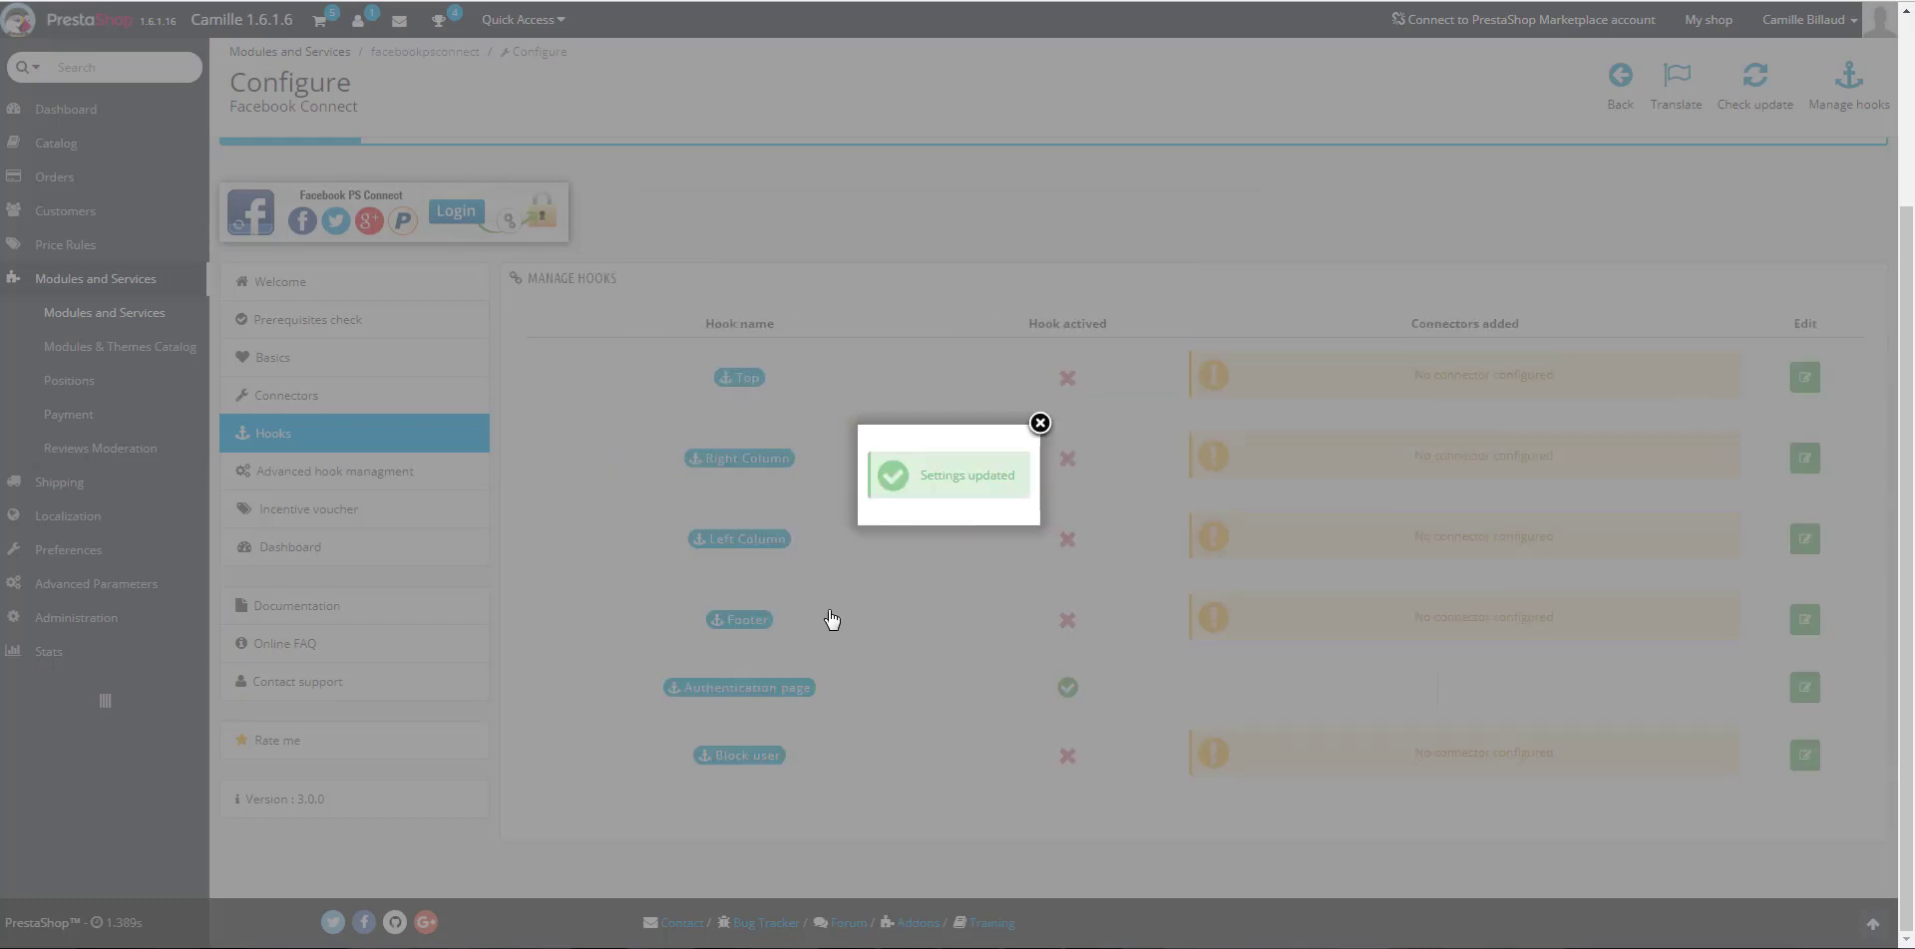
click(296, 439)
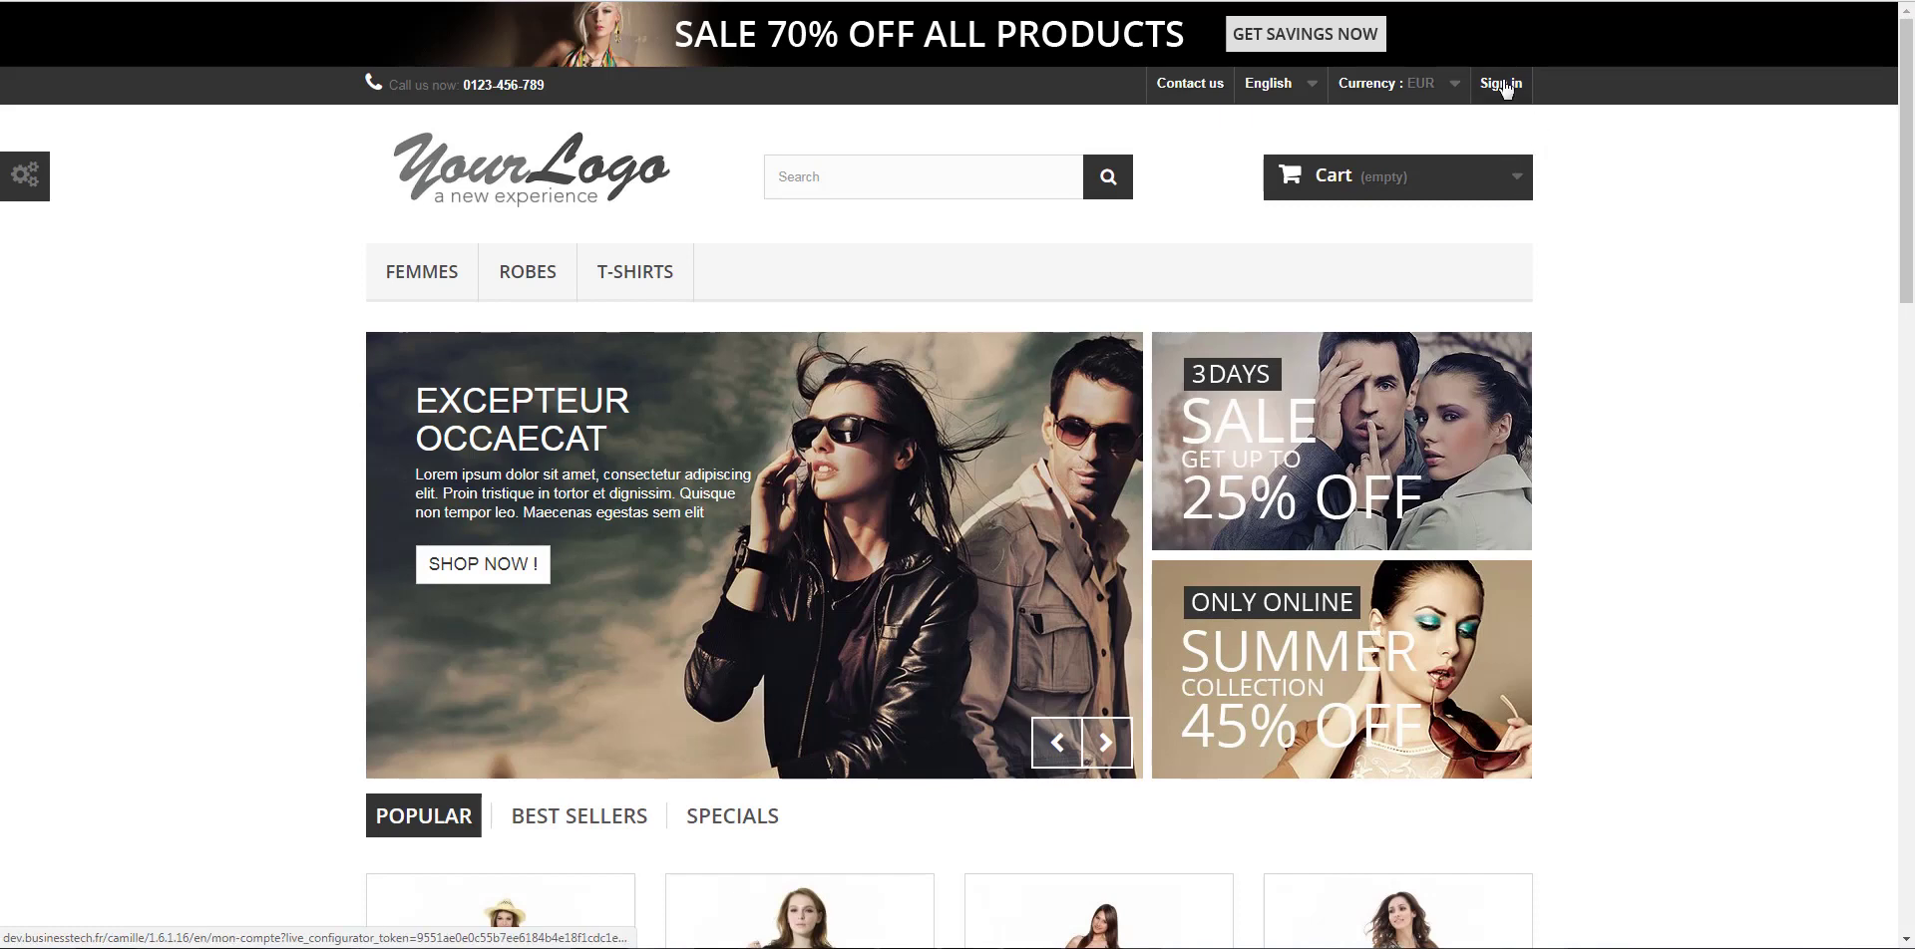
Open the storefront Sign in page and check the PayPal button under Connect with
click(1502, 84)
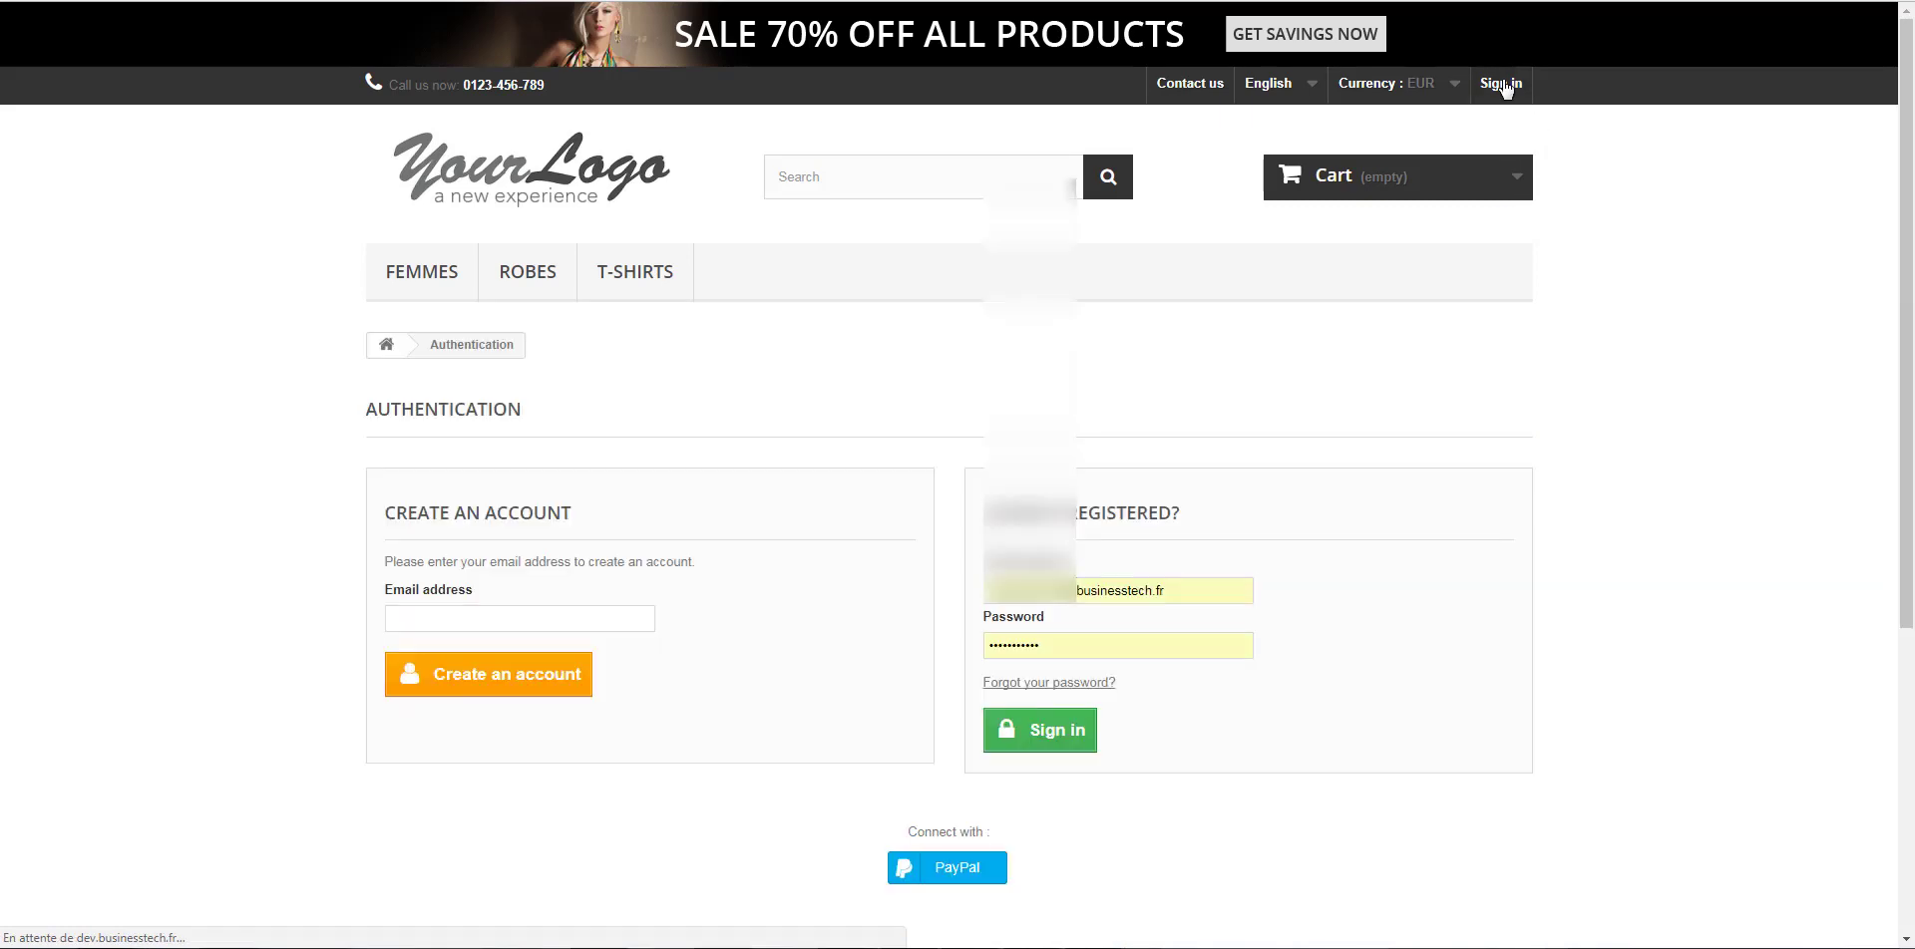
scroll(1675, 401, down, 5)
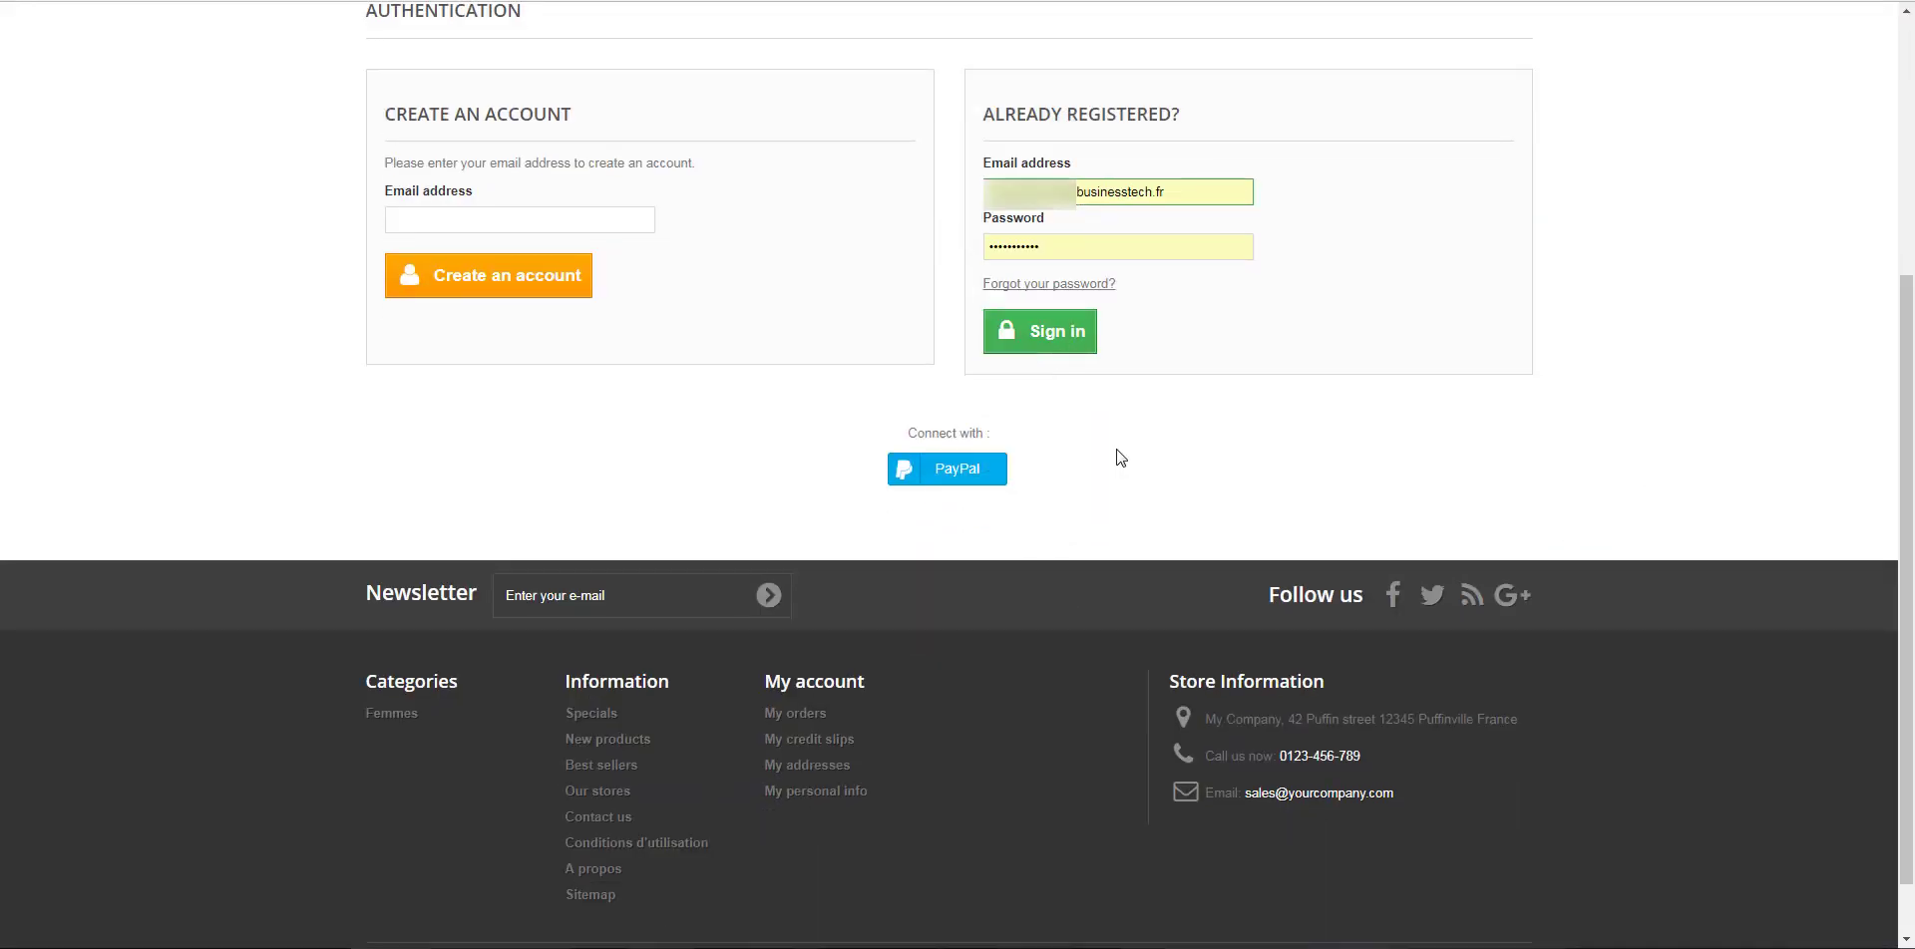